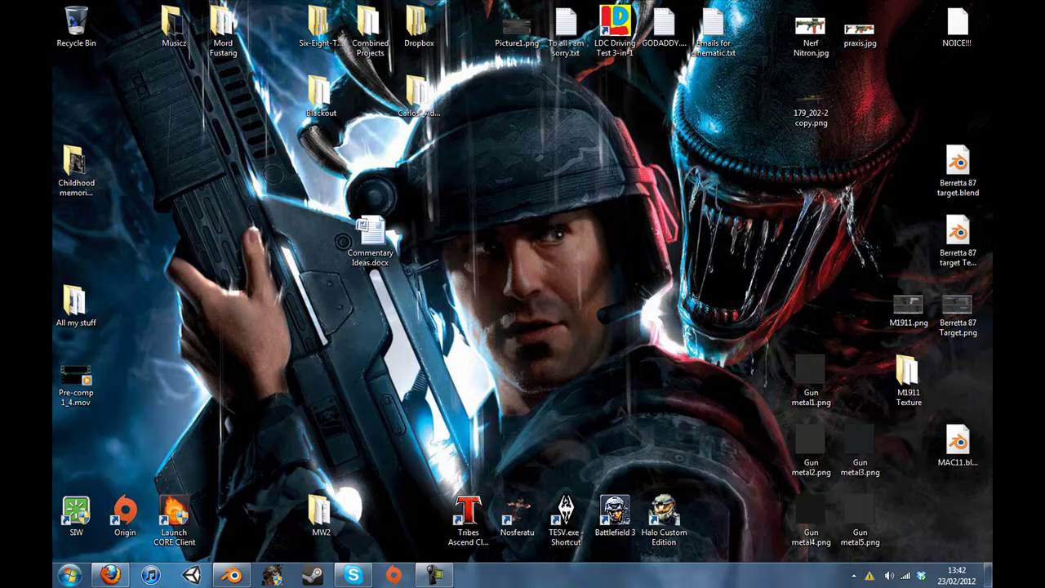
Switch to the open M1911 scene in Blender and examine the textured pistol from the side and close up.
{"action": "left_click", "coordinate": [232, 575]}
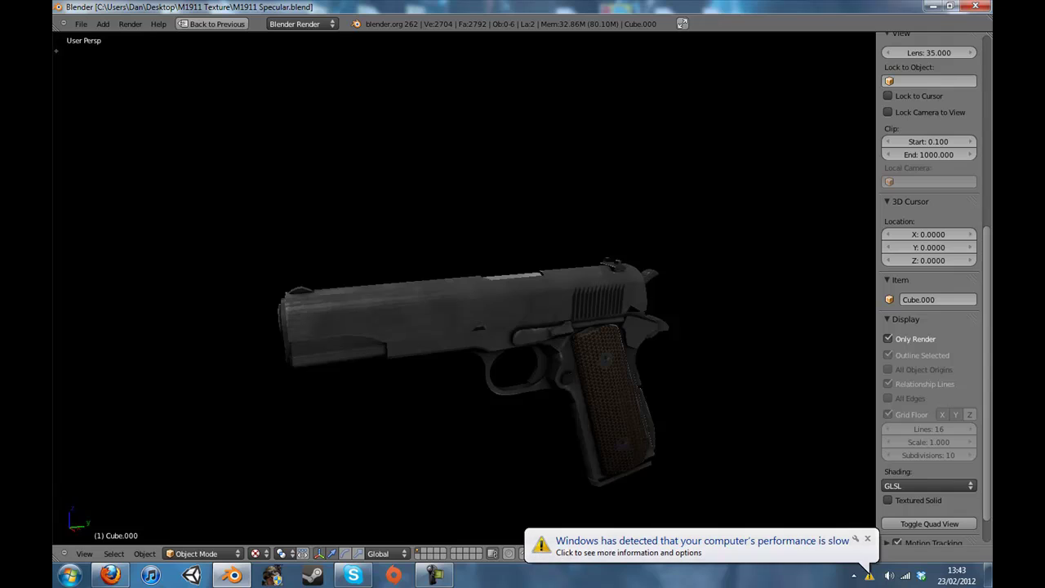
{"action": "left_click", "coordinate": [867, 539]}
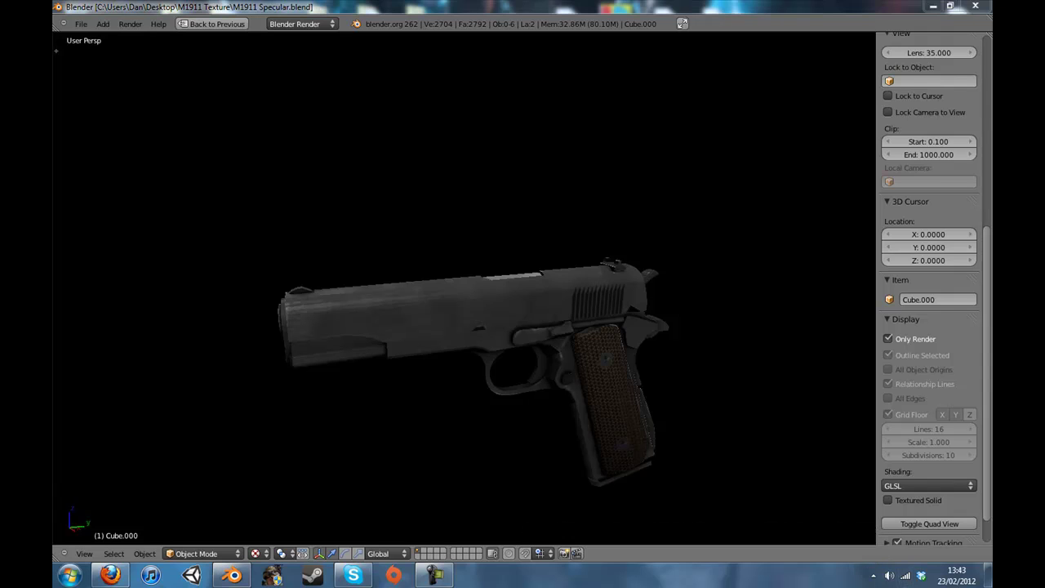
{"action": "middle_click_drag", "start_coordinate": [571, 392], "coordinate": [522, 278]}
{"action": "scroll", "coordinate": [479, 287], "scroll_direction": "up", "scroll_amount": 5}
{"action": "scroll", "coordinate": [236, 287], "scroll_direction": "down", "scroll_amount": 3}
{"action": "scroll", "coordinate": [522, 278], "scroll_direction": "down", "scroll_amount": 4}
Try to pull the M1911's magazine down out of the grip along the Z axis.
{"action": "right_click", "coordinate": [572, 351]}
{"action": "scroll", "coordinate": [571, 351], "scroll_direction": "down", "scroll_amount": 2}
{"action": "middle_click_drag", "start_coordinate": [571, 351], "coordinate": [563, 341]}
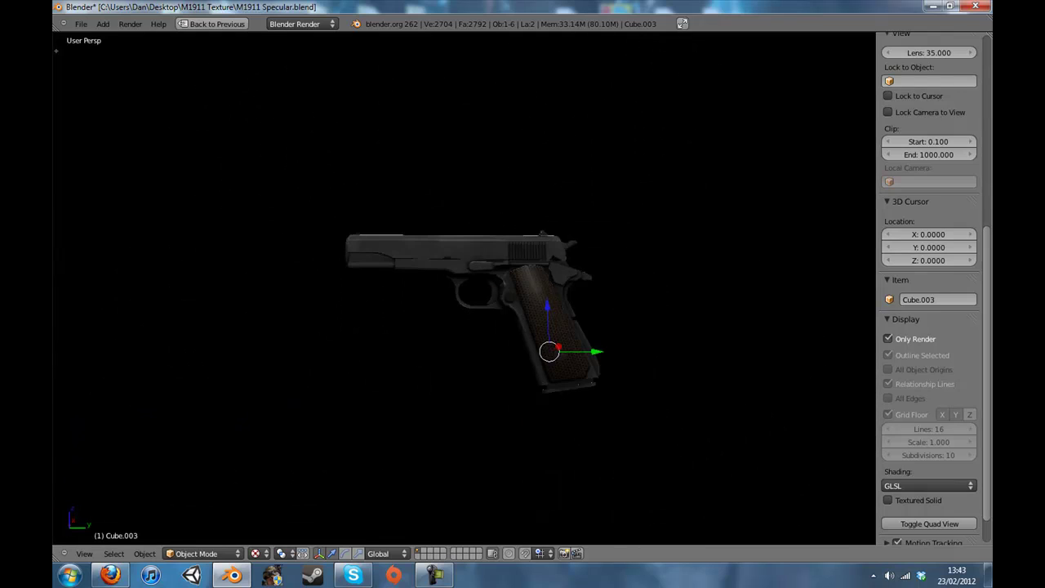
{"action": "key", "text": "g"}
{"action": "key", "text": "z"}
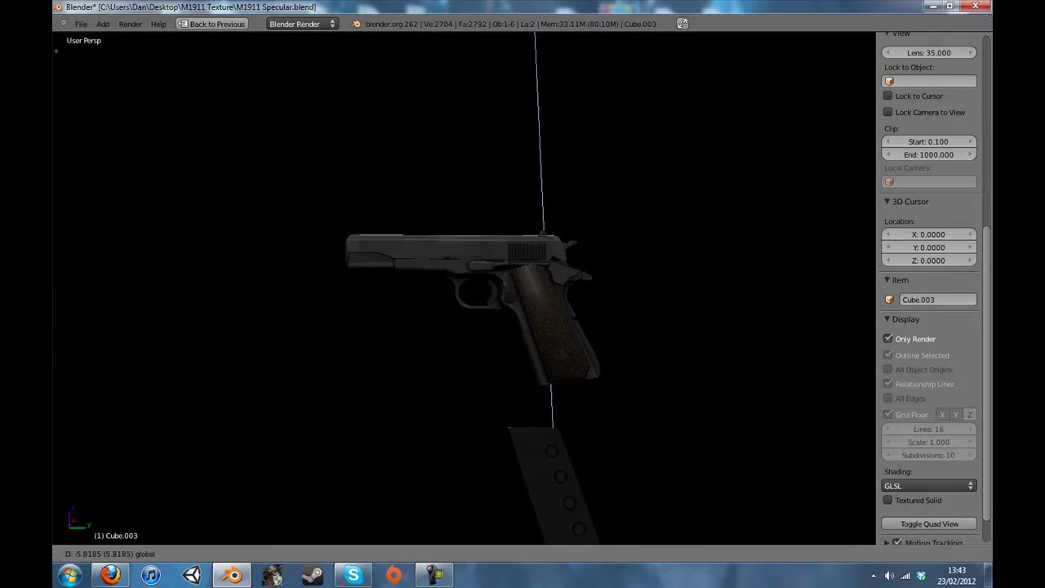
{"action": "key", "text": "Escape"}
Look over the M1911 once more and close its Blender window.
{"action": "scroll", "coordinate": [522, 326], "scroll_direction": "up", "scroll_amount": 6}
{"action": "middle_click_drag", "start_coordinate": [490, 318], "coordinate": [636, 318]}
{"action": "scroll", "coordinate": [506, 318], "scroll_direction": "down", "scroll_amount": 4}
{"action": "middle_click_drag", "start_coordinate": [555, 306], "coordinate": [445, 312]}
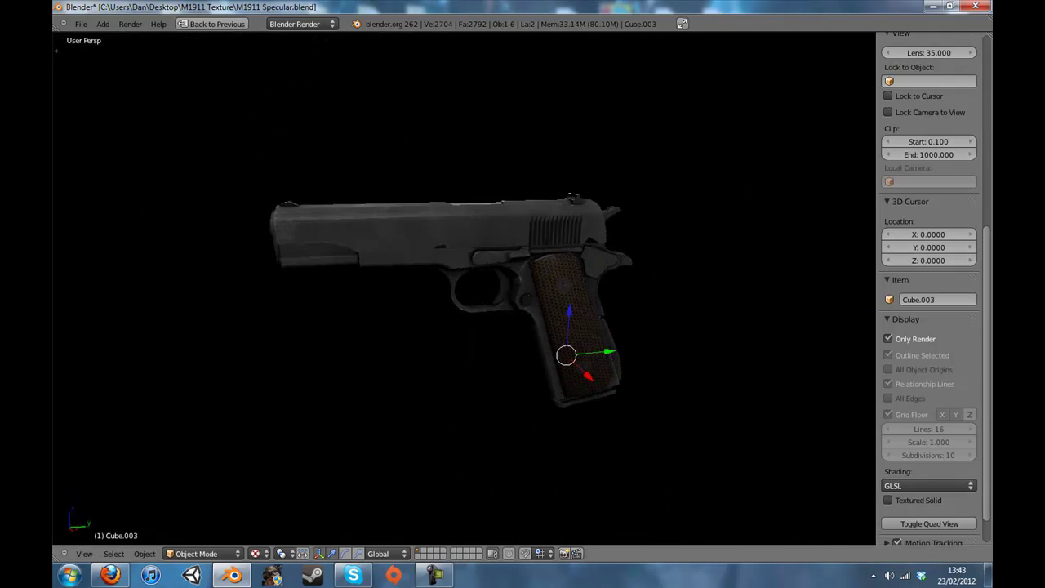
{"action": "left_click", "coordinate": [975, 6]}
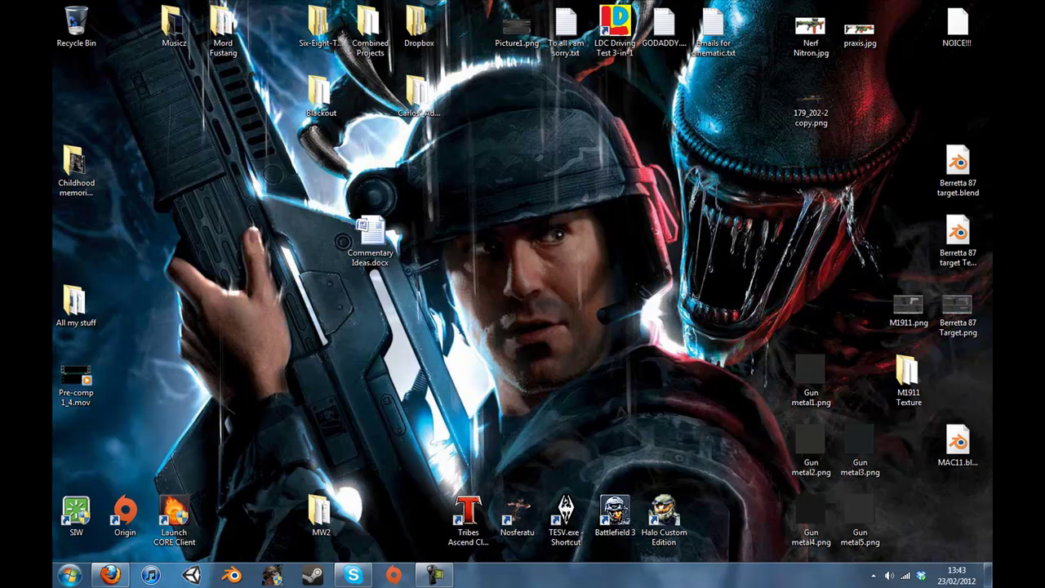
Create a new folder on the desktop named "Berretta 87 Target Folder".
{"action": "right_click", "coordinate": [558, 244]}
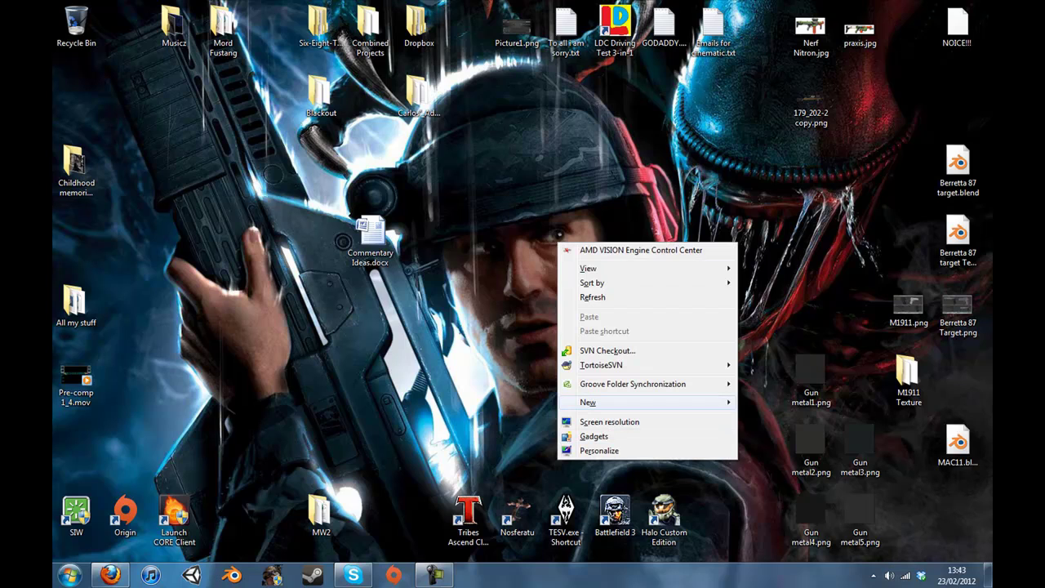
{"action": "mouse_move", "coordinate": [584, 403]}
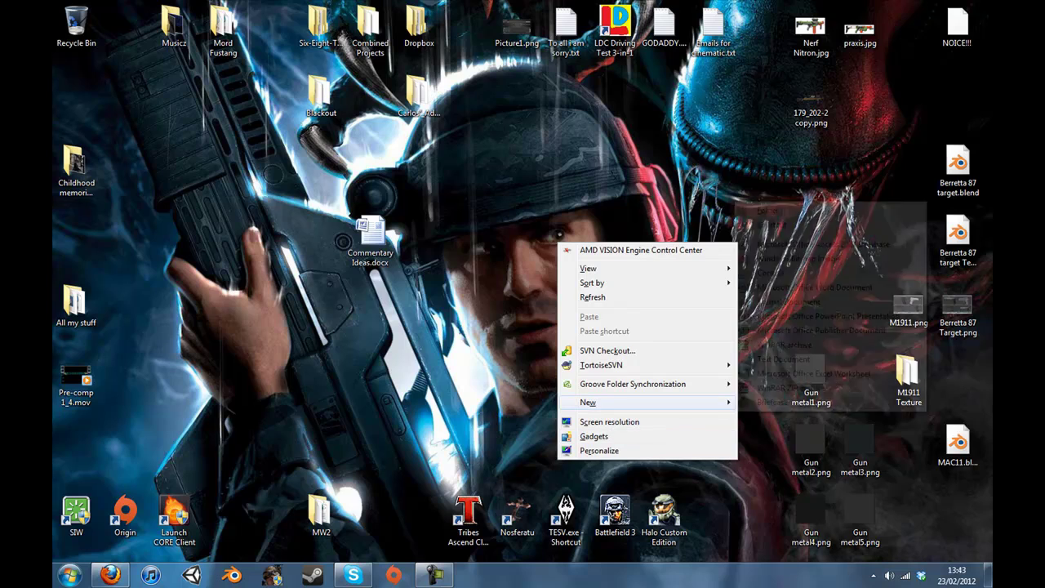
{"action": "left_click", "coordinate": [767, 209]}
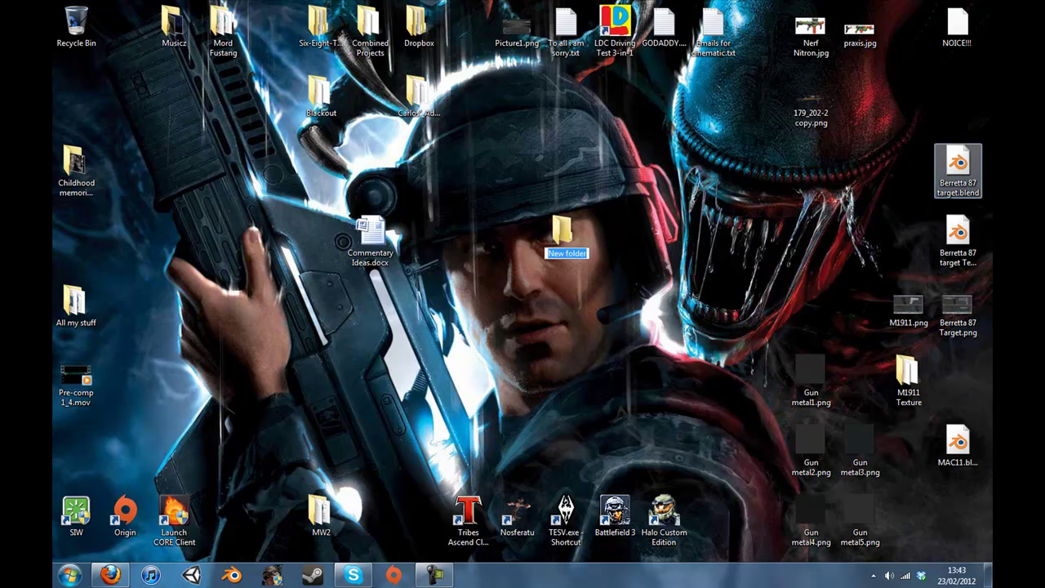
{"action": "type", "text": "Be"}
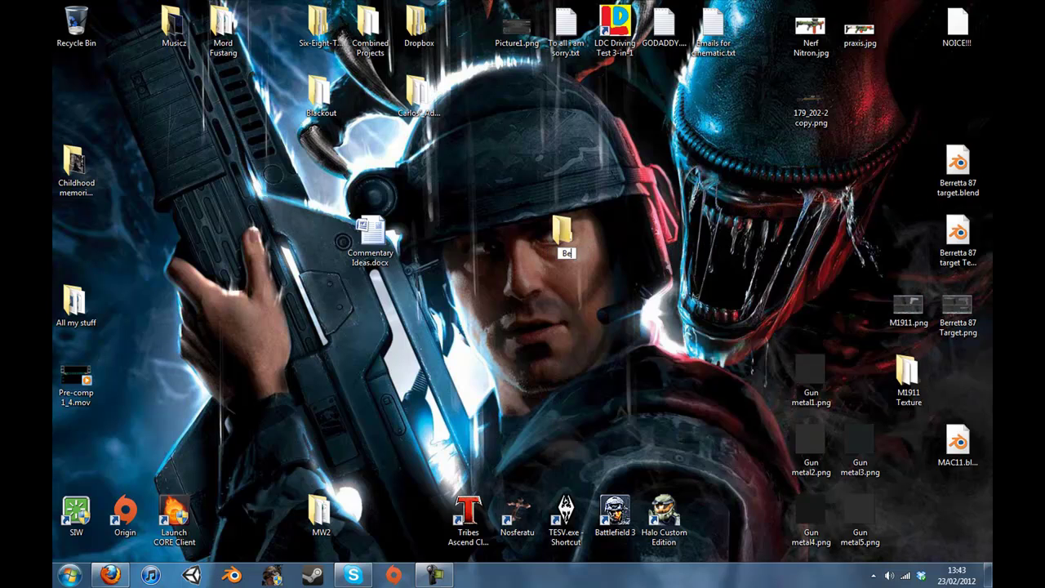
{"action": "type", "text": "rretta 87 Targer"}
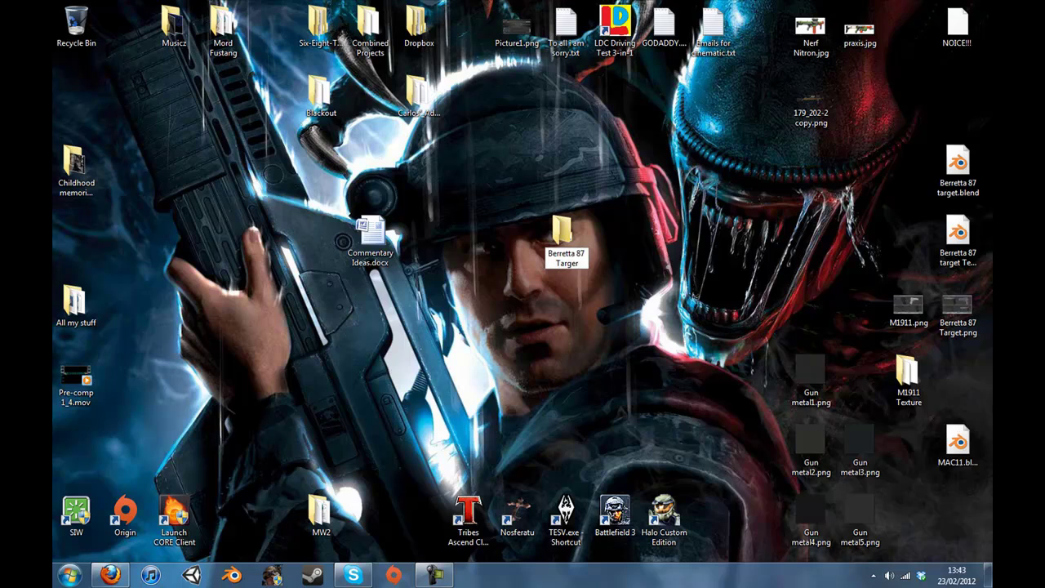
{"action": "key", "text": "BackSpace"}
{"action": "type", "text": "t Folder"}
{"action": "key", "text": "Return"}
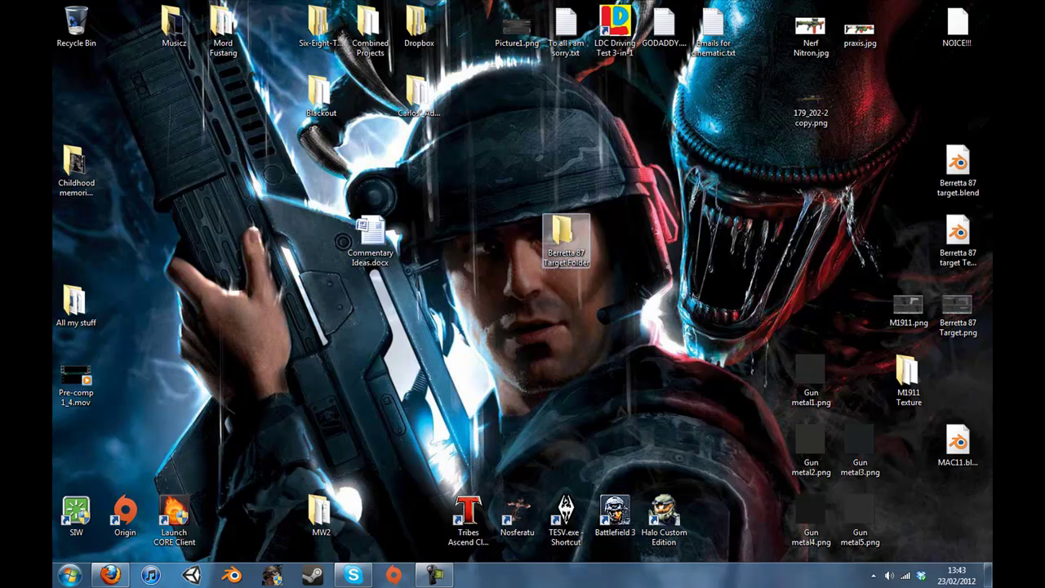
Move Berretta 87 target.blend from the desktop into the new folder and open it in a maximized Blender window.
{"action": "double_click", "coordinate": [566, 239]}
{"action": "left_click_drag", "start_coordinate": [957, 167], "coordinate": [511, 201]}
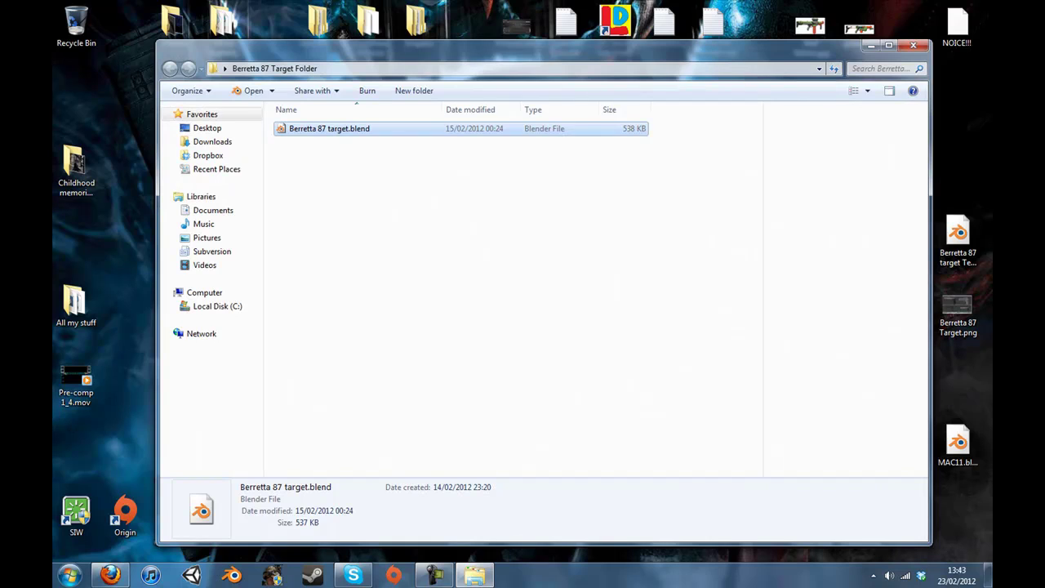
{"action": "key", "text": "Return"}
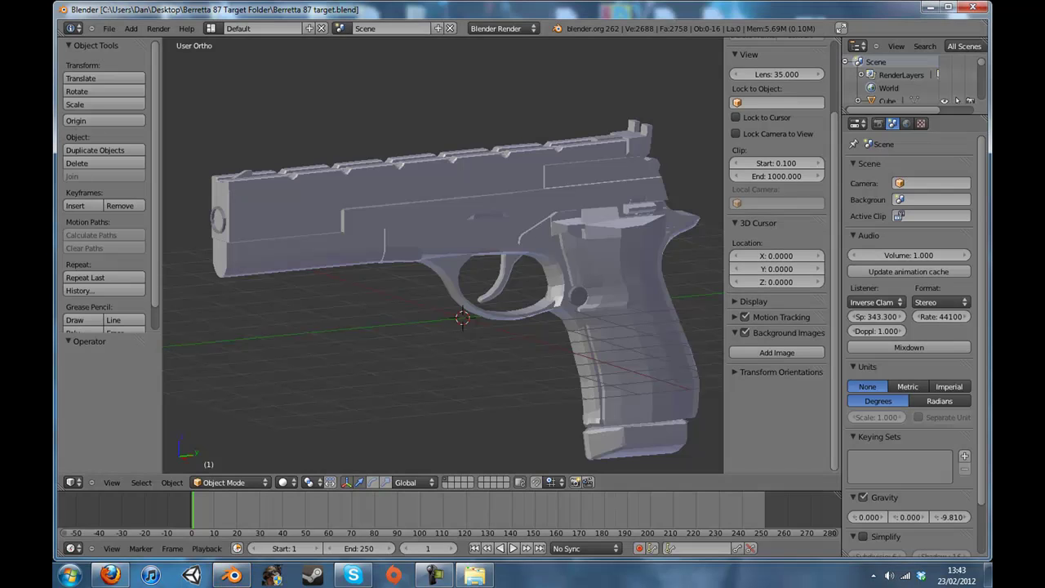
{"action": "left_click", "coordinate": [948, 7]}
Try to move the pistol's slide piece backward along the Y axis.
{"action": "scroll", "coordinate": [444, 257], "scroll_direction": "up", "scroll_amount": 3}
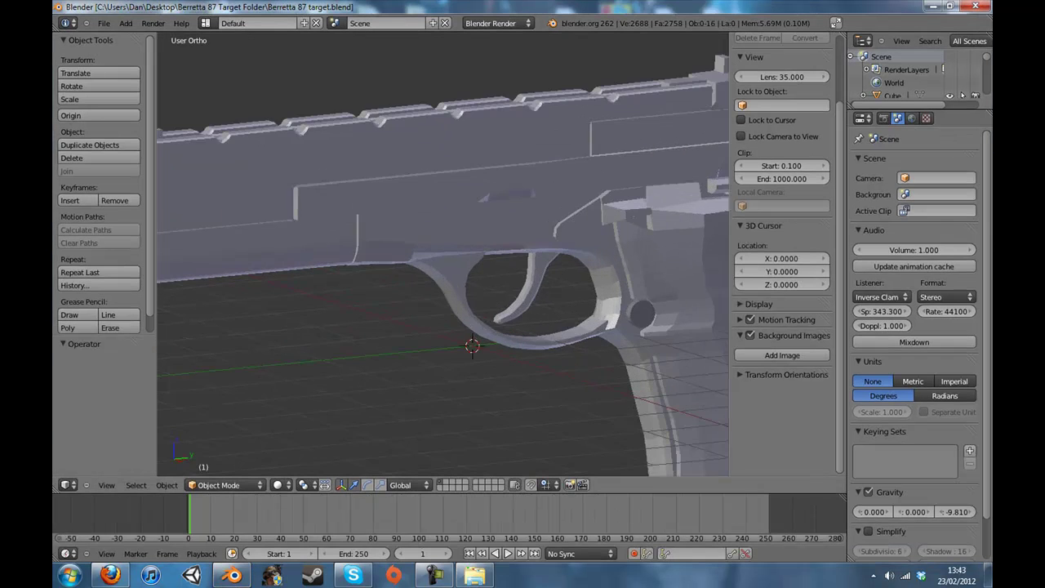
{"action": "middle_click_drag", "start_coordinate": [473, 261], "coordinate": [417, 261]}
{"action": "scroll", "coordinate": [444, 257], "scroll_direction": "down", "scroll_amount": 7}
{"action": "right_click", "coordinate": [482, 227]}
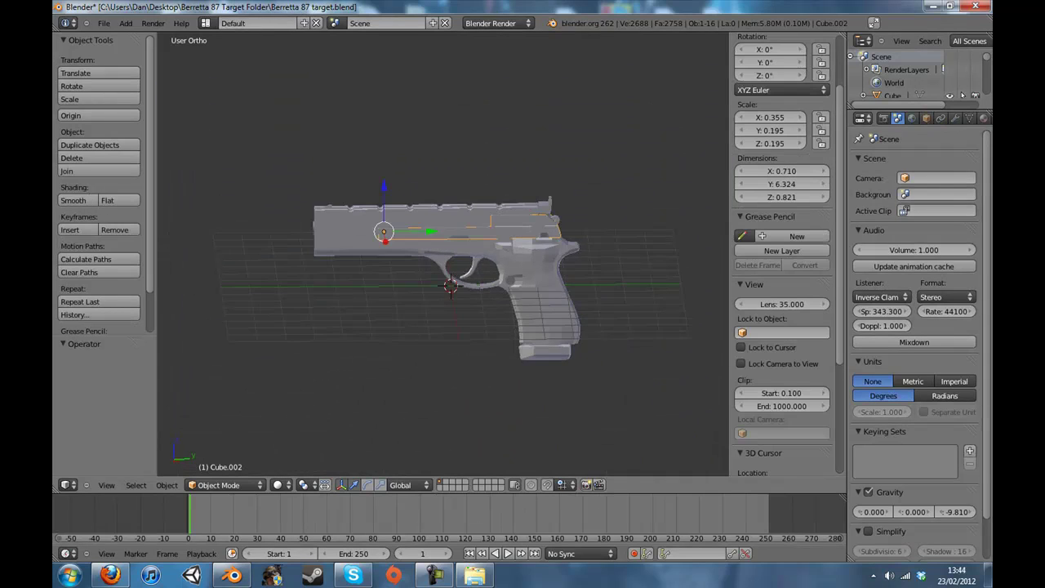
{"action": "scroll", "coordinate": [481, 227], "scroll_direction": "up", "scroll_amount": 3}
{"action": "key", "text": "g"}
{"action": "key", "text": "y"}
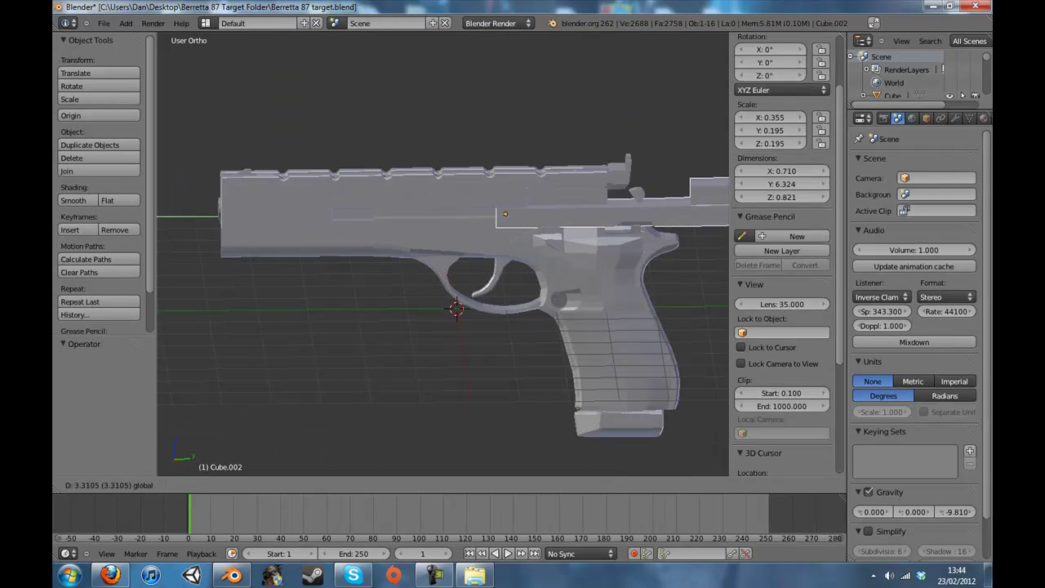
{"action": "key", "text": "Escape"}
Move the slide piece backward about 1.57 units along the Y axis and undo that move.
{"action": "mouse_move", "coordinate": [506, 245]}
{"action": "middle_mouse_down"}
{"action": "mouse_move", "coordinate": [499, 220]}
{"action": "mouse_move", "coordinate": [504, 232]}
{"action": "middle_mouse_up"}
{"action": "key", "text": "g"}
{"action": "key", "text": "y"}
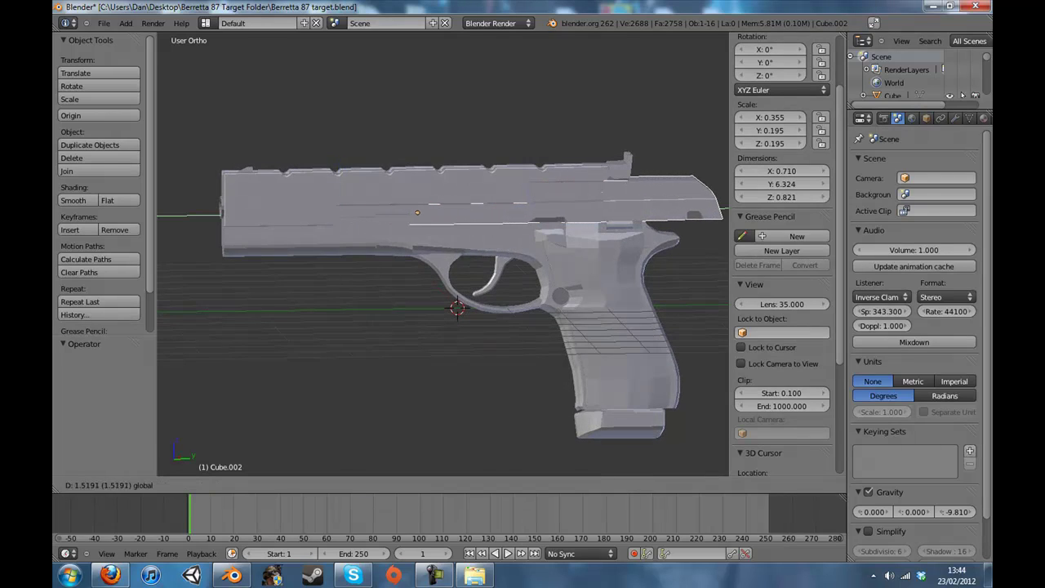
{"action": "left_click", "coordinate": [481, 237]}
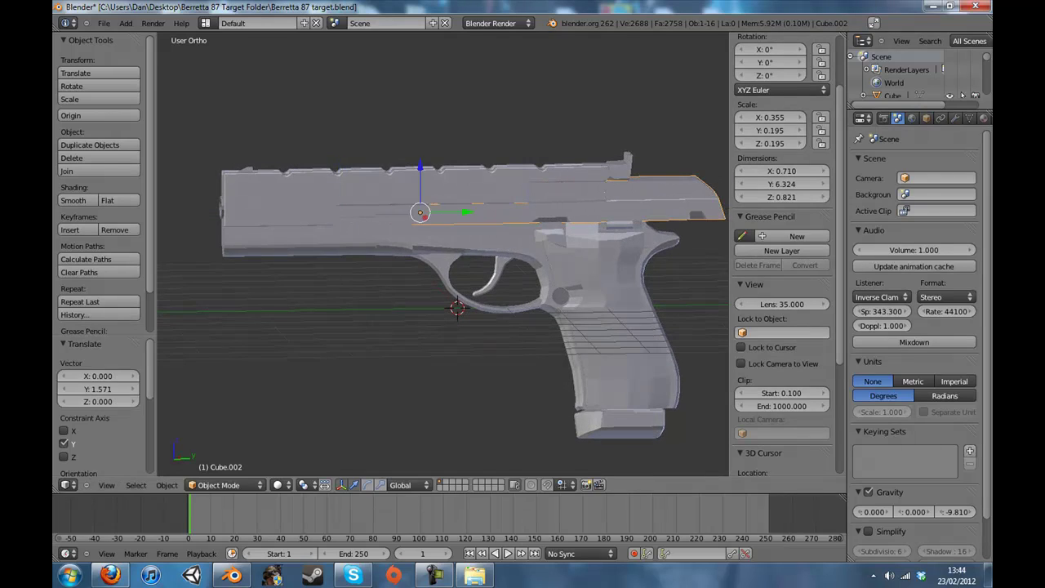
{"action": "mouse_move", "coordinate": [481, 236]}
{"action": "middle_mouse_down"}
{"action": "mouse_move", "coordinate": [457, 230]}
{"action": "mouse_move", "coordinate": [465, 253]}
{"action": "mouse_move", "coordinate": [516, 265]}
{"action": "mouse_move", "coordinate": [473, 274]}
{"action": "mouse_move", "coordinate": [530, 282]}
{"action": "mouse_move", "coordinate": [555, 195]}
{"action": "mouse_move", "coordinate": [538, 251]}
{"action": "mouse_move", "coordinate": [518, 244]}
{"action": "mouse_move", "coordinate": [481, 180]}
{"action": "mouse_move", "coordinate": [449, 186]}
{"action": "mouse_move", "coordinate": [347, 245]}
{"action": "mouse_move", "coordinate": [469, 235]}
{"action": "middle_mouse_up"}
{"action": "key", "text": "ctrl+z"}
Deselect all objects and inspect the assembled pistol around the trigger guard and barrel.
{"action": "scroll", "coordinate": [556, 196], "scroll_direction": "up", "scroll_amount": 2}
{"action": "key", "text": "a"}
{"action": "scroll", "coordinate": [556, 196], "scroll_direction": "down", "scroll_amount": 3}
{"action": "scroll", "coordinate": [538, 251], "scroll_direction": "up", "scroll_amount": 4}
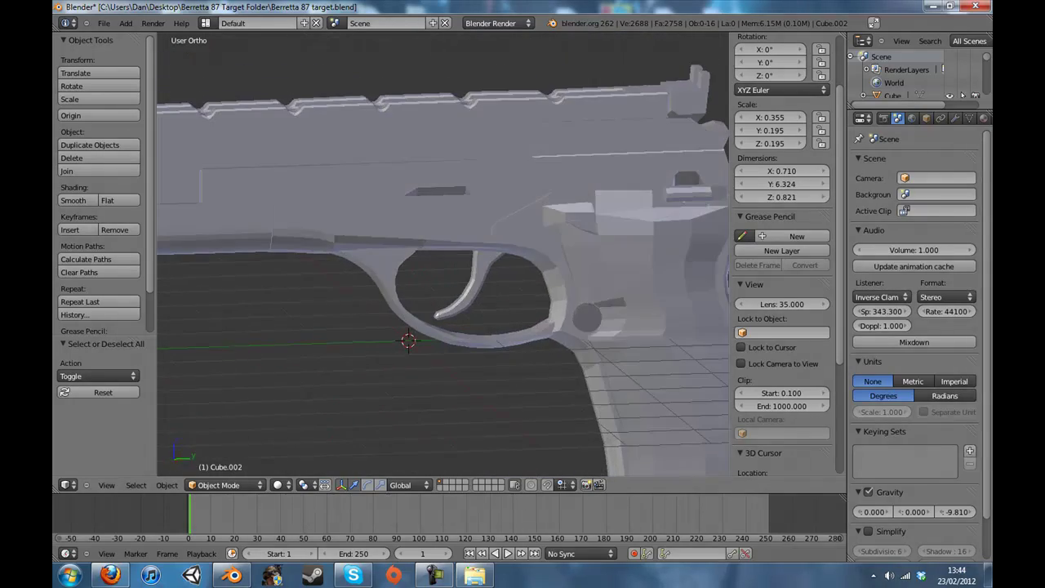
{"action": "scroll", "coordinate": [443, 275], "scroll_direction": "down", "scroll_amount": 5}
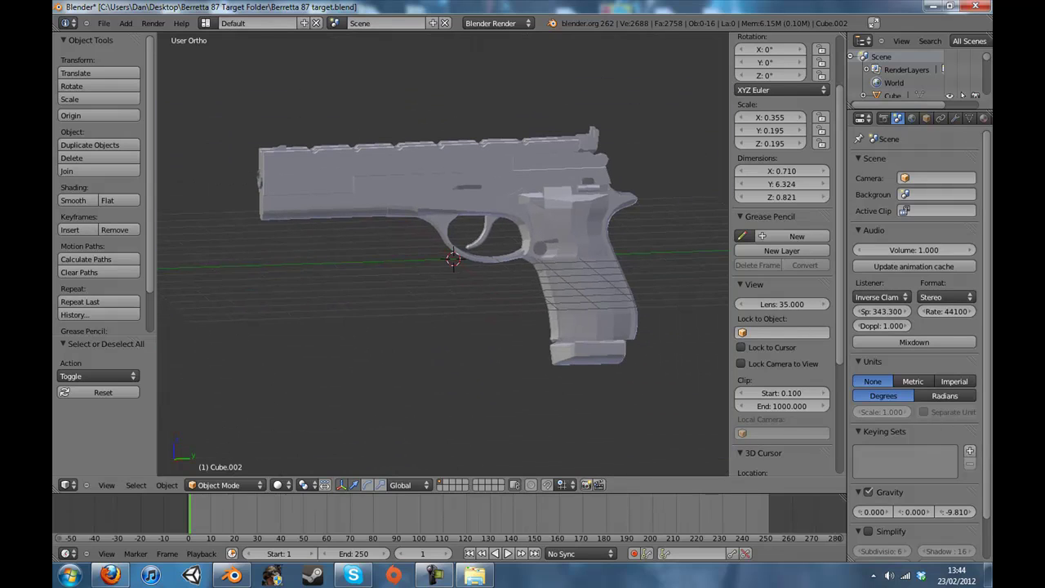
{"action": "scroll", "coordinate": [368, 147], "scroll_direction": "up", "scroll_amount": 3}
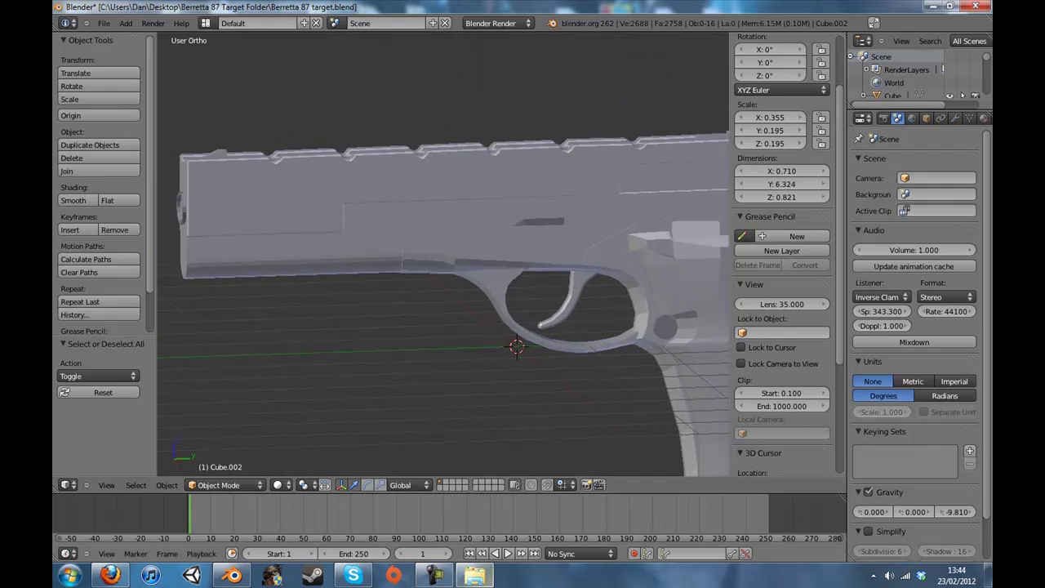
Open the reference image Berretta 87 Target.png from the desktop to view the textured pistol.
{"action": "left_click", "coordinate": [957, 575]}
{"action": "left_click", "coordinate": [987, 576]}
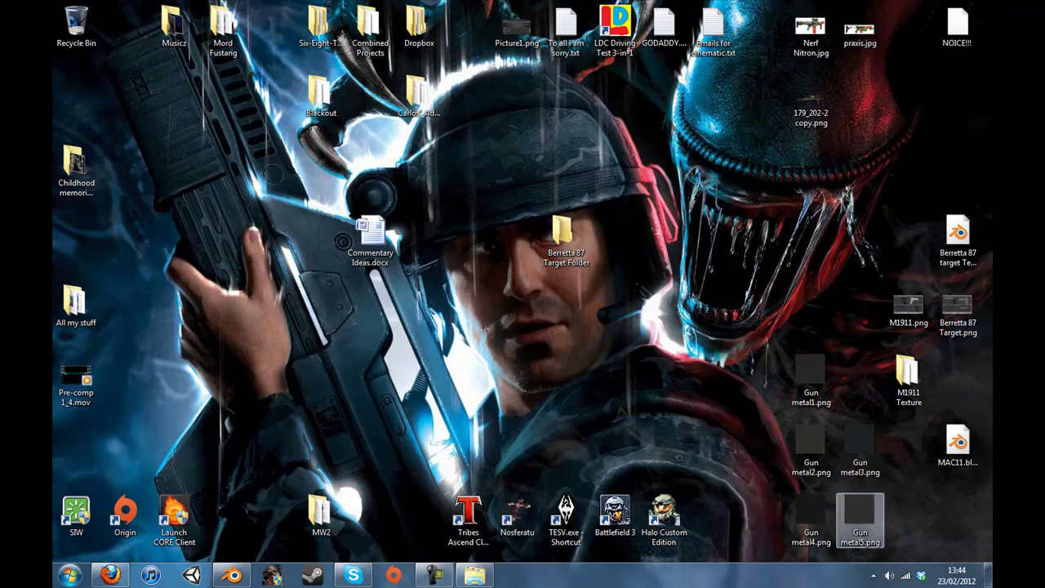
{"action": "double_click", "coordinate": [957, 311]}
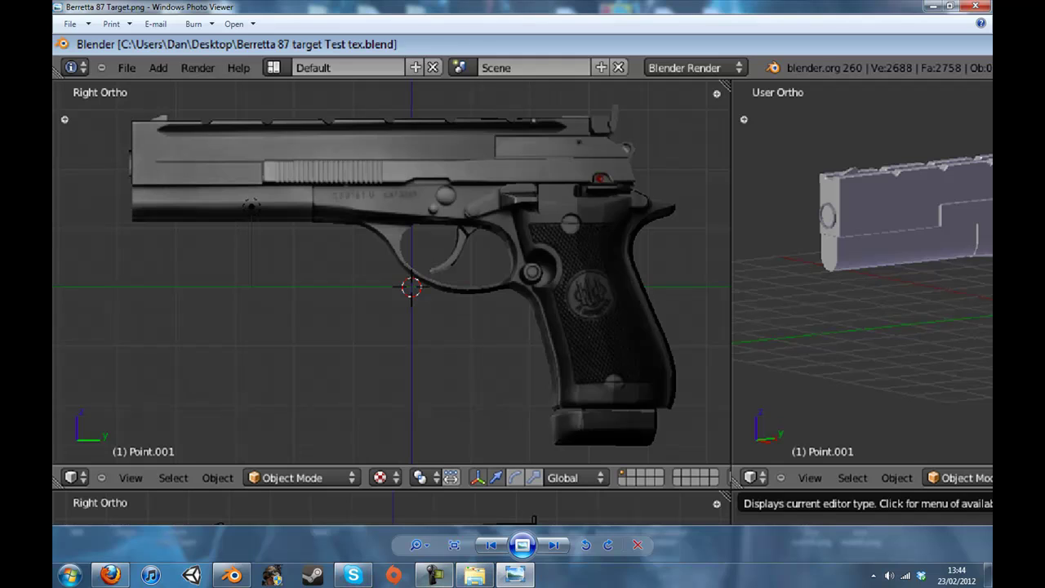
Switch back to Blender and select the muzzle cylinder, upper body, front sight, rear sight and hammer together.
{"action": "left_click", "coordinate": [232, 575]}
{"action": "middle_click_drag", "start_coordinate": [441, 278], "coordinate": [510, 285]}
{"action": "right_click", "coordinate": [235, 236]}
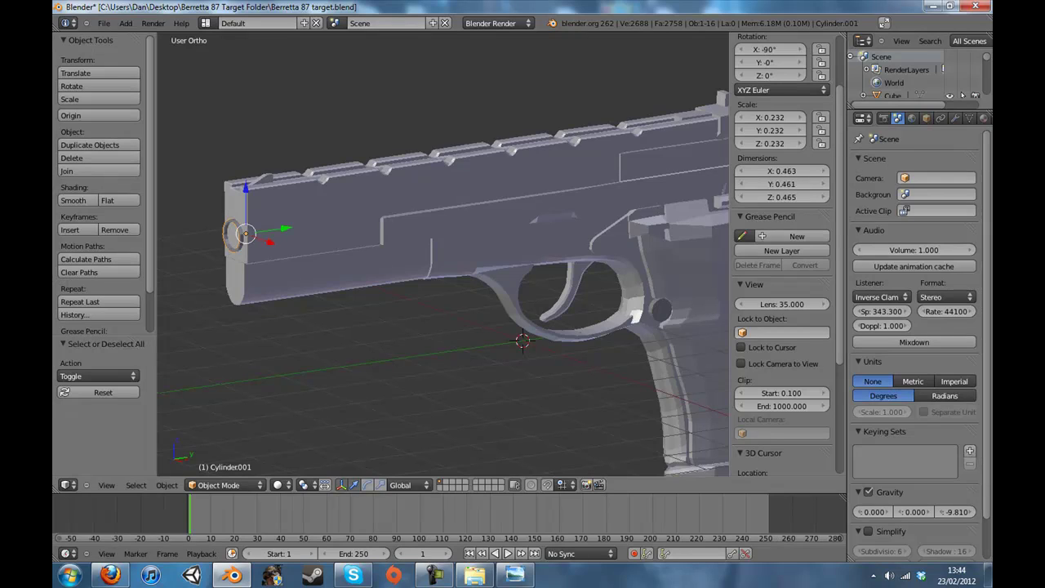
{"action": "right_click", "coordinate": [282, 216], "text": "shift"}
{"action": "right_click", "coordinate": [264, 177], "text": "shift"}
{"action": "middle_click_drag", "start_coordinate": [522, 220], "coordinate": [269, 298], "text": "shift"}
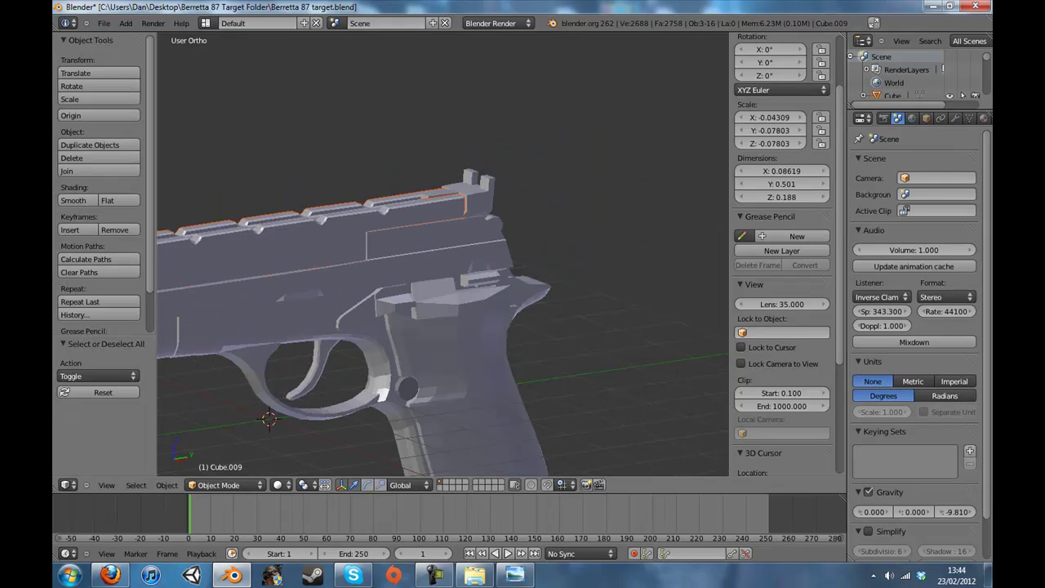
{"action": "right_click", "coordinate": [479, 192], "text": "shift"}
{"action": "middle_click_drag", "start_coordinate": [480, 196], "coordinate": [432, 184]}
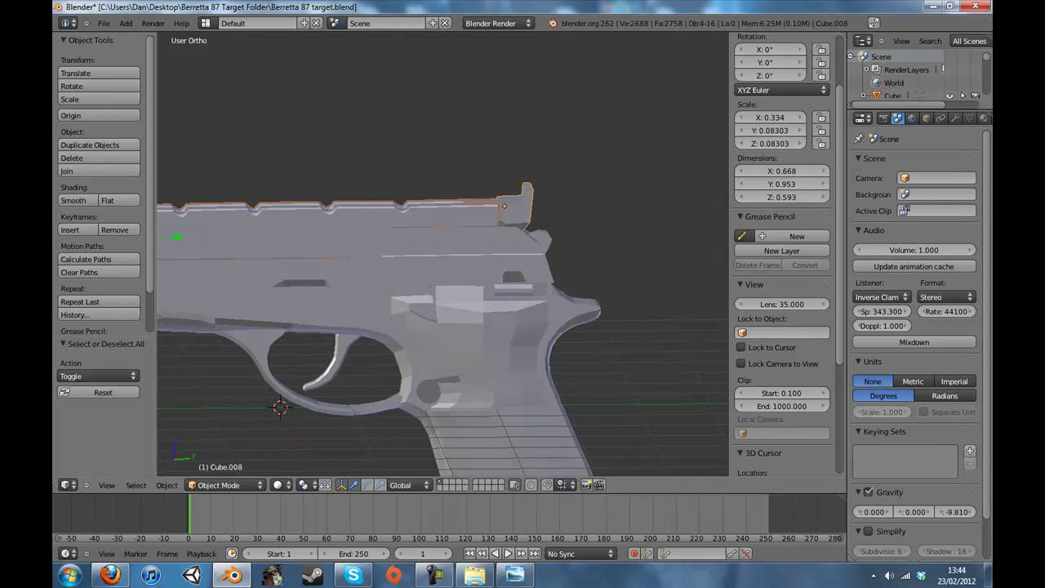
{"action": "right_click", "coordinate": [542, 239], "text": "shift"}
Add the lower front frame, grip, trigger-guard frame, trigger and the round pin above the grip to the selection.
{"action": "middle_click_drag", "start_coordinate": [506, 249], "coordinate": [696, 206], "text": "shift"}
{"action": "right_click", "coordinate": [318, 278], "text": "shift"}
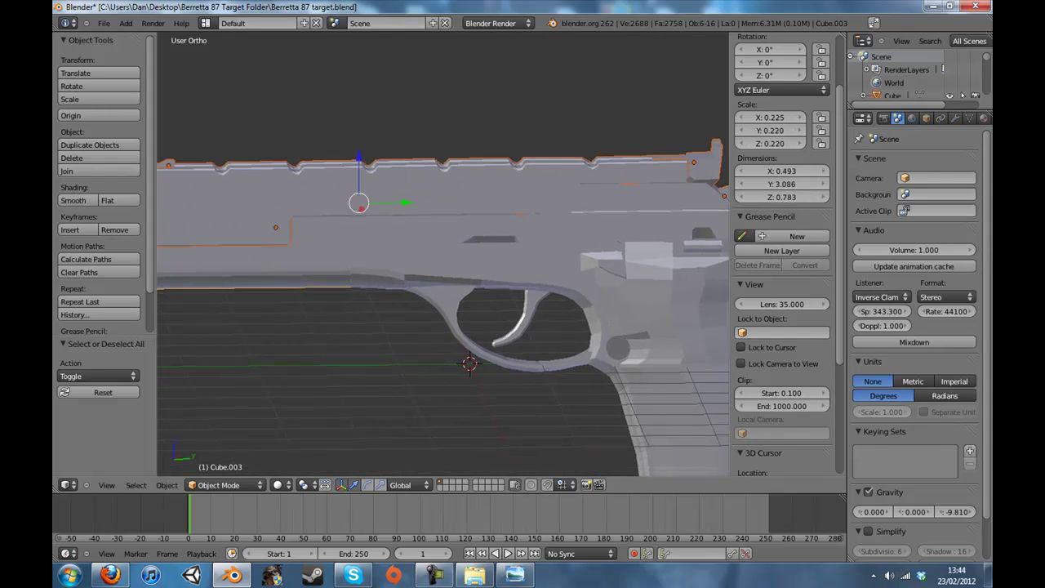
{"action": "middle_click_drag", "start_coordinate": [319, 279], "coordinate": [352, 237]}
{"action": "right_click", "coordinate": [608, 408], "text": "shift"}
{"action": "right_click", "coordinate": [489, 412], "text": "shift"}
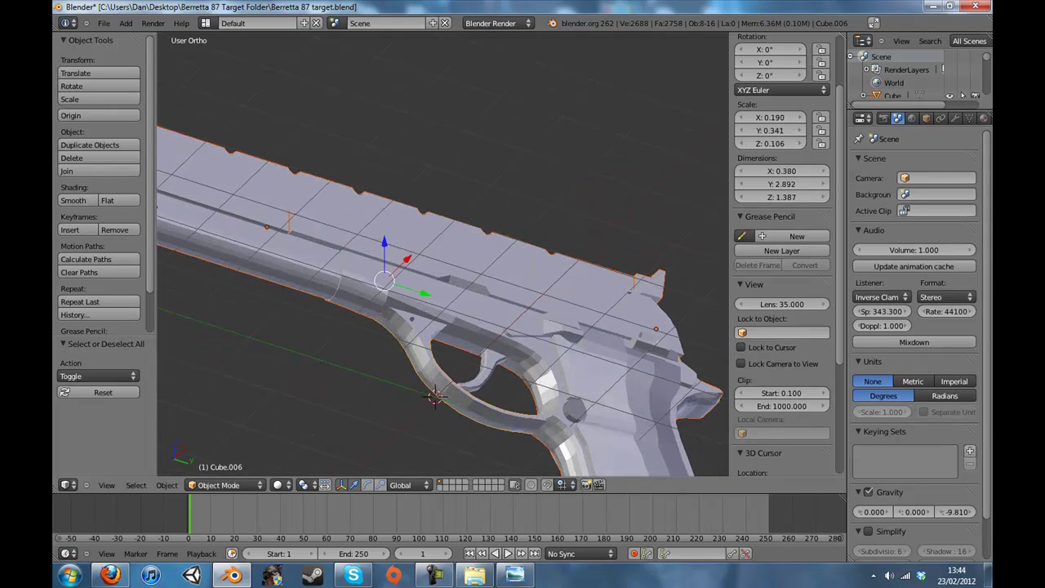
{"action": "right_click", "coordinate": [490, 370], "text": "shift"}
{"action": "middle_click_drag", "start_coordinate": [490, 370], "coordinate": [342, 339], "text": "shift"}
{"action": "right_click", "coordinate": [502, 279], "text": "shift"}
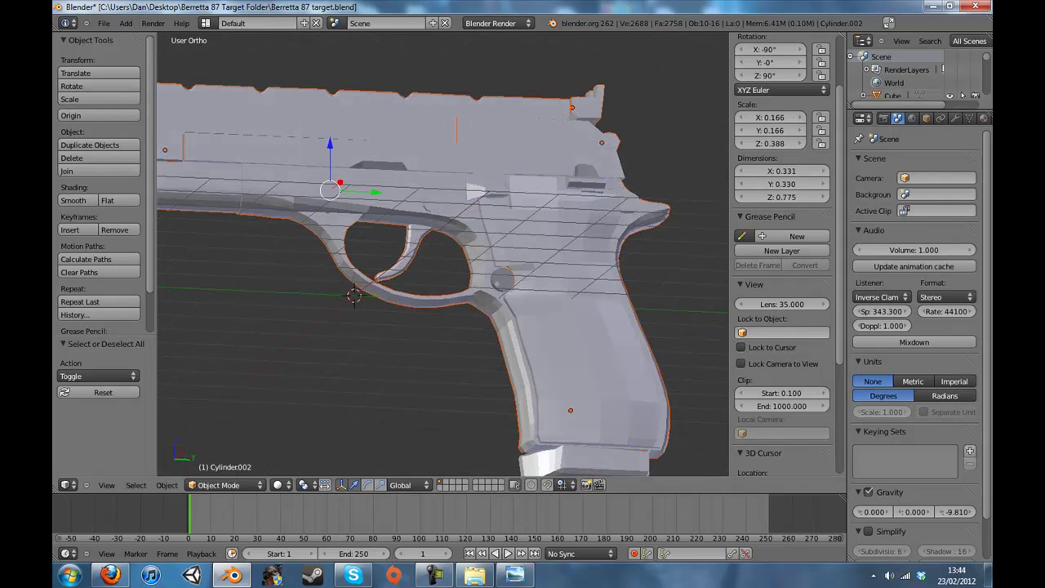
Add the small lever parts above the grip to the selection and join all selected parts into one object.
{"action": "middle_click_drag", "start_coordinate": [424, 277], "coordinate": [400, 322]}
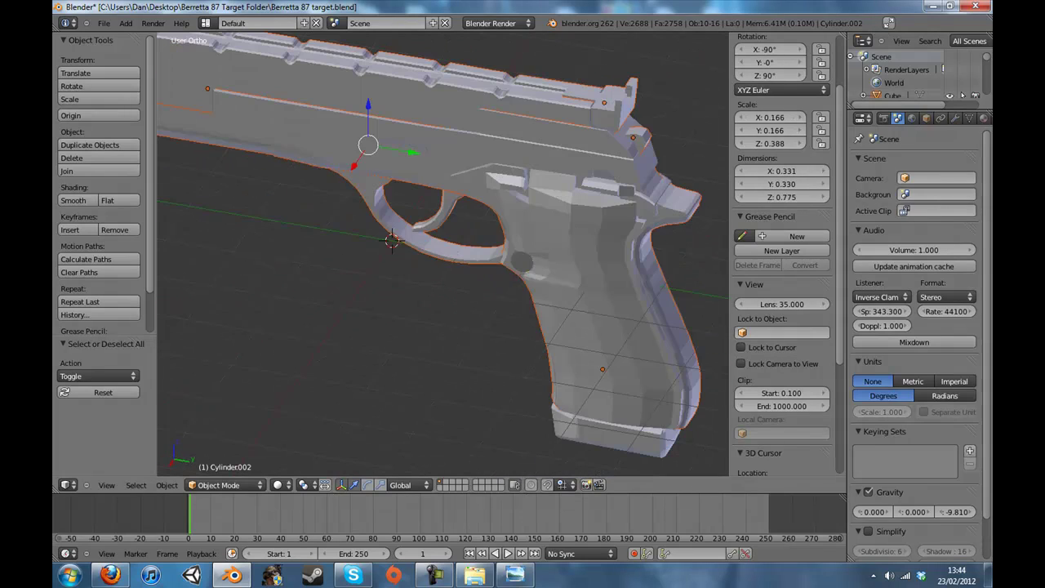
{"action": "right_click", "coordinate": [508, 180], "text": "shift"}
{"action": "right_click", "coordinate": [602, 188], "text": "shift"}
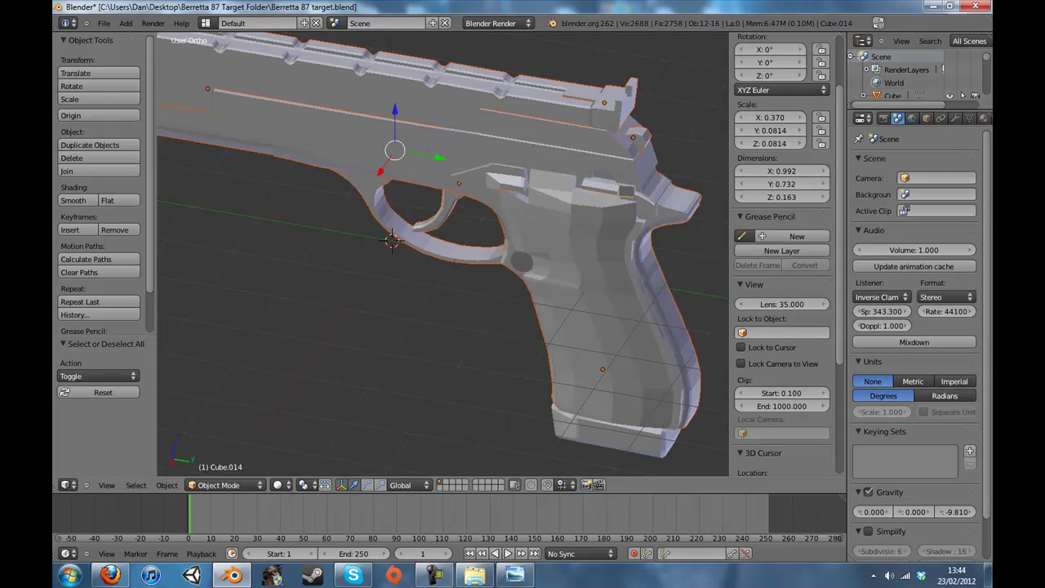
{"action": "middle_click_drag", "start_coordinate": [391, 240], "coordinate": [383, 262]}
{"action": "right_click", "coordinate": [610, 198], "text": "shift"}
{"action": "middle_click_drag", "start_coordinate": [572, 208], "coordinate": [653, 217]}
{"action": "scroll", "coordinate": [653, 217], "scroll_direction": "down", "scroll_amount": 3}
{"action": "key", "text": "ctrl+j"}
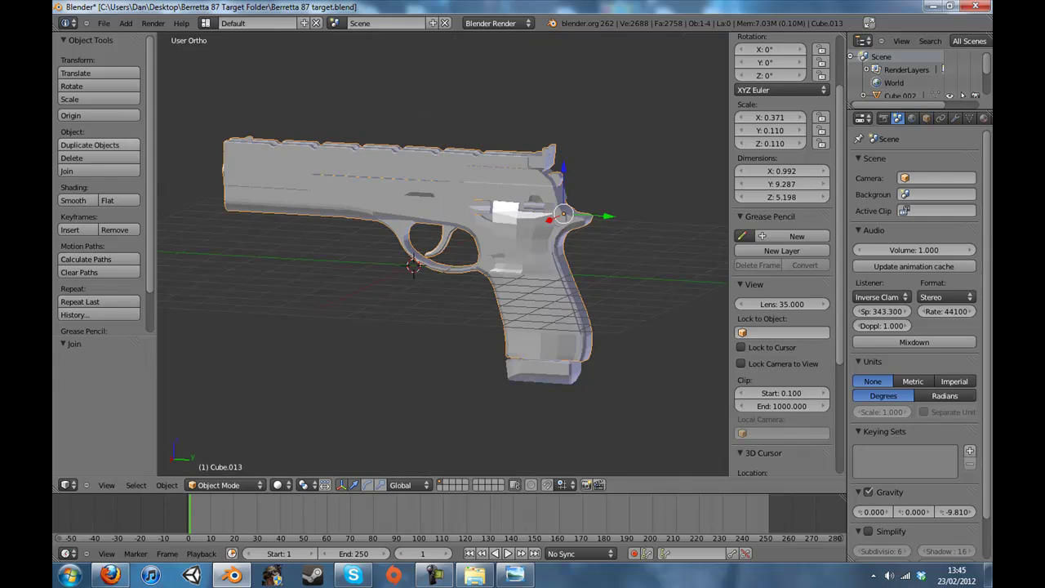
Set the joined pistol body's origin to its geometry.
{"action": "left_click", "coordinate": [98, 115]}
{"action": "left_click", "coordinate": [89, 129]}
{"action": "key", "text": "KP_3"}
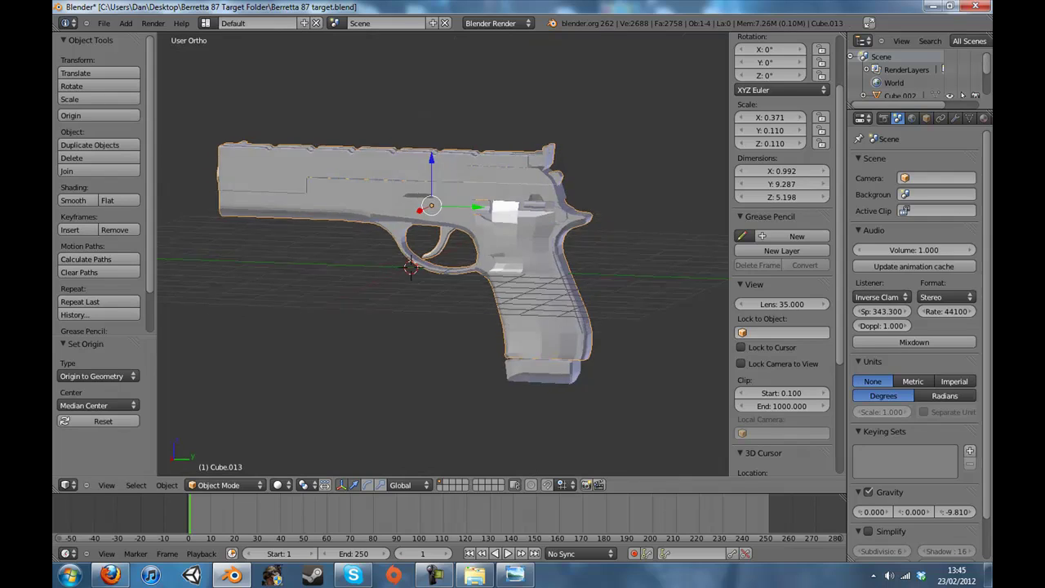
Try to move the joined pistol body down along the Z axis, away from the separate parts.
{"action": "key", "text": "g"}
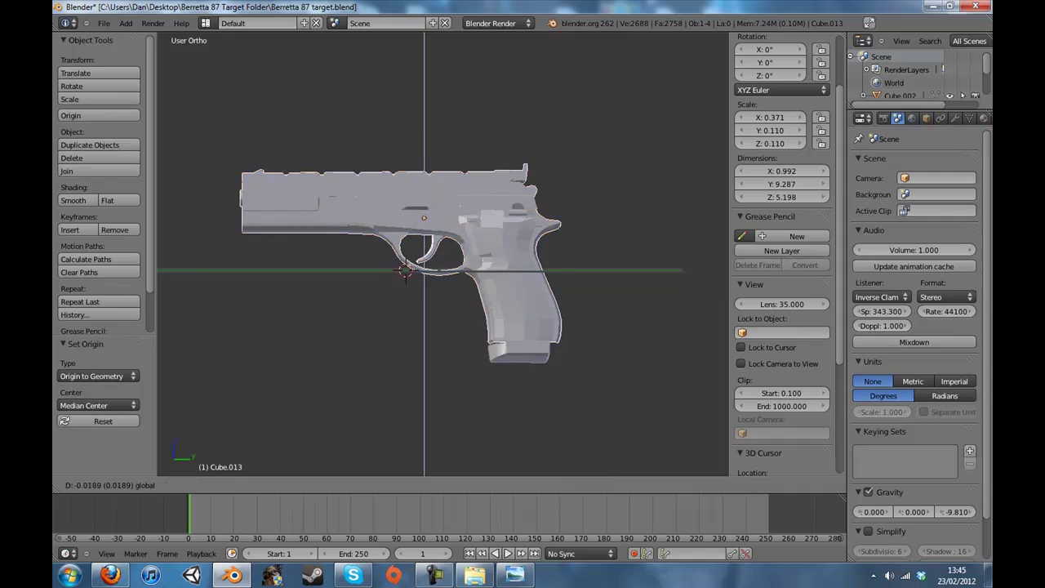
{"action": "key", "text": "z"}
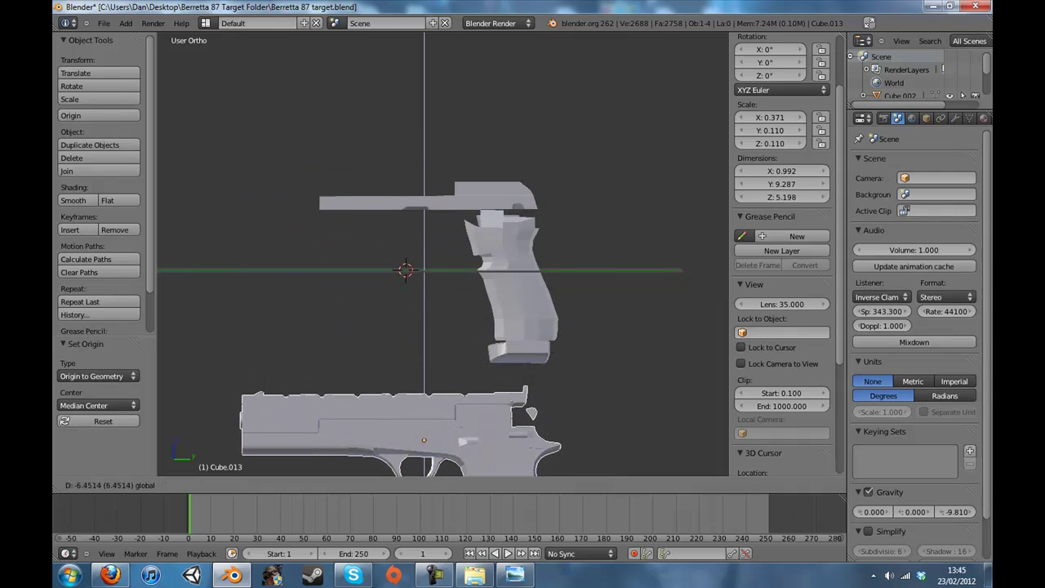
{"action": "key", "text": "Escape"}
Select the magazine at the base of the grip and examine it from both sides of the pistol.
{"action": "scroll", "coordinate": [507, 322], "scroll_direction": "up", "scroll_amount": 3}
{"action": "middle_click_drag", "start_coordinate": [563, 302], "coordinate": [331, 291]}
{"action": "right_click", "coordinate": [567, 327]}
{"action": "right_click", "coordinate": [364, 405]}
{"action": "scroll", "coordinate": [364, 405], "scroll_direction": "down", "scroll_amount": 1}
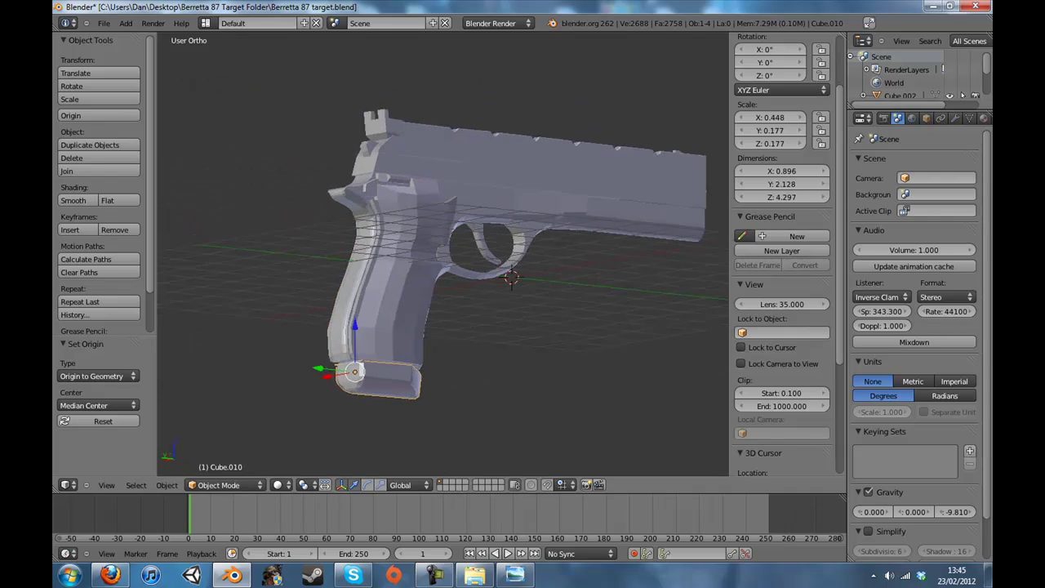
{"action": "scroll", "coordinate": [408, 327], "scroll_direction": "down", "scroll_amount": 2}
{"action": "middle_click_drag", "start_coordinate": [408, 327], "coordinate": [342, 339]}
{"action": "scroll", "coordinate": [289, 359], "scroll_direction": "up", "scroll_amount": 4}
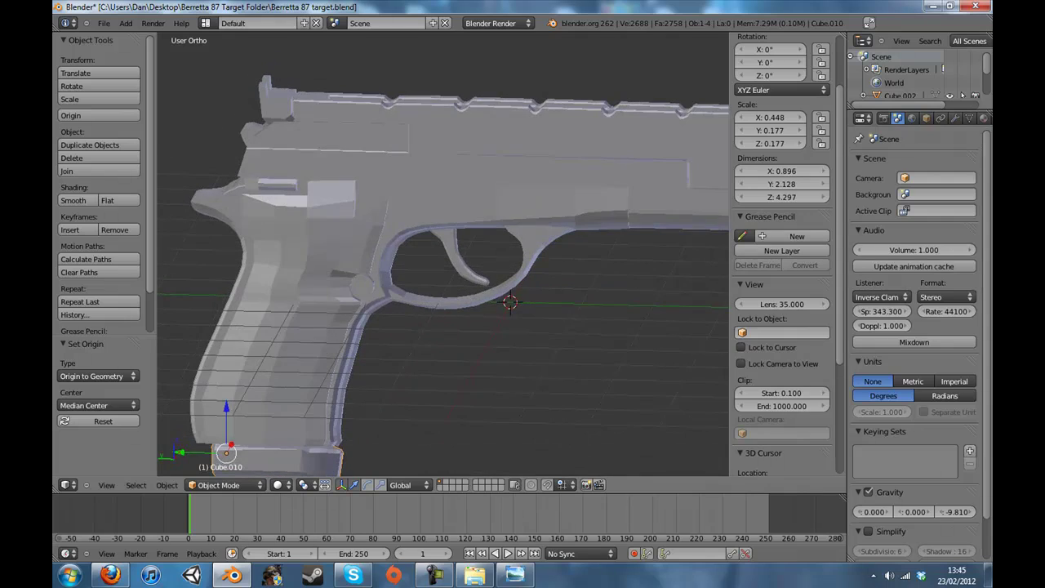
Select the slide and try to move it rearward along the Y axis.
{"action": "right_click", "coordinate": [359, 167]}
{"action": "middle_click_drag", "start_coordinate": [359, 168], "coordinate": [377, 167]}
{"action": "scroll", "coordinate": [378, 167], "scroll_direction": "down", "scroll_amount": 3}
{"action": "left_click_drag", "start_coordinate": [536, 202], "coordinate": [299, 202]}
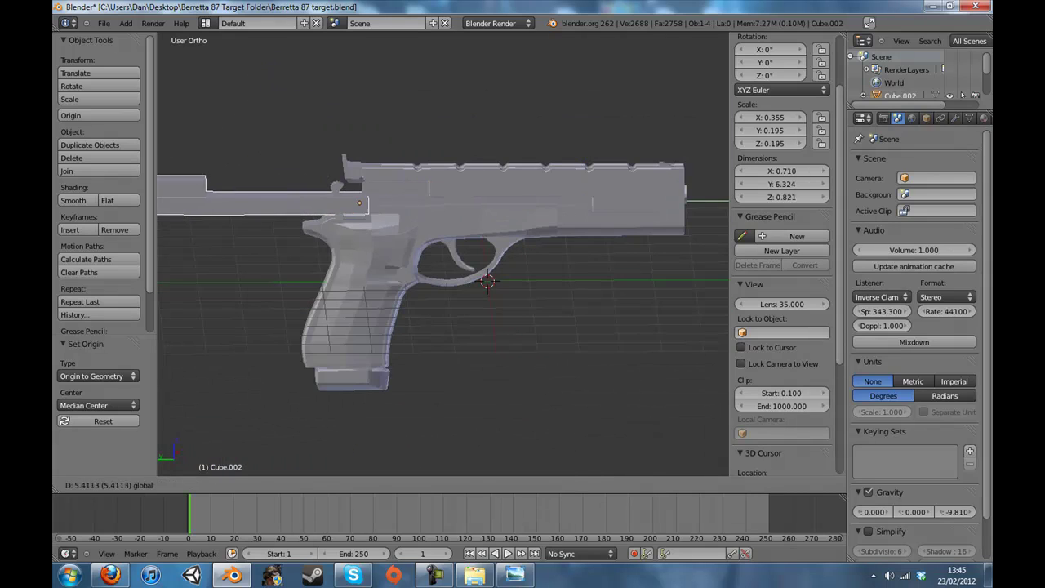
{"action": "right_click", "coordinate": [300, 202]}
Select the joined body, move it down along the Z axis, and undo the move.
{"action": "right_click", "coordinate": [355, 270]}
{"action": "scroll", "coordinate": [355, 270], "scroll_direction": "down", "scroll_amount": 2}
{"action": "left_click_drag", "start_coordinate": [458, 186], "coordinate": [458, 430]}
{"action": "middle_click_drag", "start_coordinate": [459, 430], "coordinate": [534, 420]}
{"action": "scroll", "coordinate": [502, 420], "scroll_direction": "up", "scroll_amount": 4}
{"action": "middle_click_drag", "start_coordinate": [457, 342], "coordinate": [406, 326]}
{"action": "scroll", "coordinate": [591, 338], "scroll_direction": "down", "scroll_amount": 3}
{"action": "key", "text": "ctrl+z"}
Deselect all objects in the scene.
{"action": "scroll", "coordinate": [592, 338], "scroll_direction": "up", "scroll_amount": 4}
{"action": "key", "text": "a"}
{"action": "middle_click_drag", "start_coordinate": [490, 269], "coordinate": [587, 274]}
{"action": "key", "text": "a"}
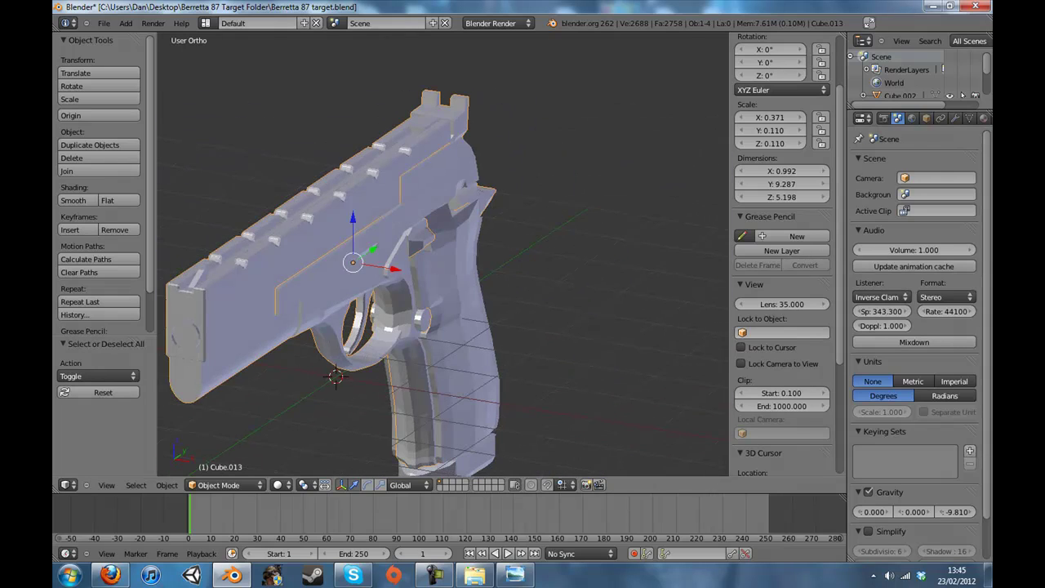
{"action": "middle_click_drag", "start_coordinate": [490, 286], "coordinate": [571, 238]}
{"action": "scroll", "coordinate": [572, 237], "scroll_direction": "down", "scroll_amount": 2}
{"action": "key", "text": "a"}
Dismiss the list of addable objects and hide the 3D view's properties sidebar.
{"action": "key", "text": "shift+a"}
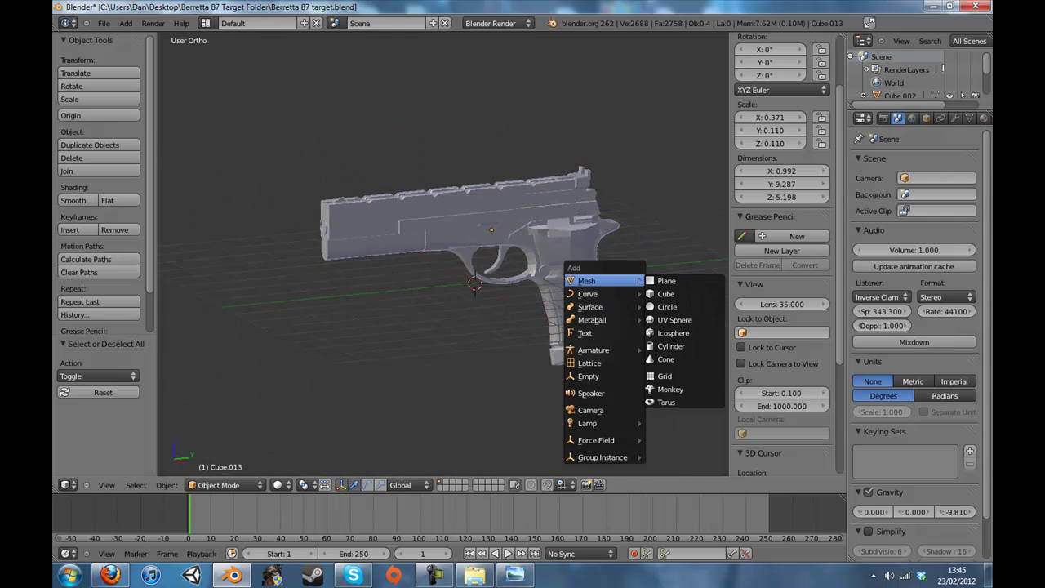
{"action": "middle_click_drag", "start_coordinate": [600, 280], "coordinate": [540, 271], "text": "shift"}
{"action": "scroll", "coordinate": [781, 255], "scroll_direction": "down", "scroll_amount": 1}
{"action": "scroll", "coordinate": [782, 253], "scroll_direction": "up", "scroll_amount": 3}
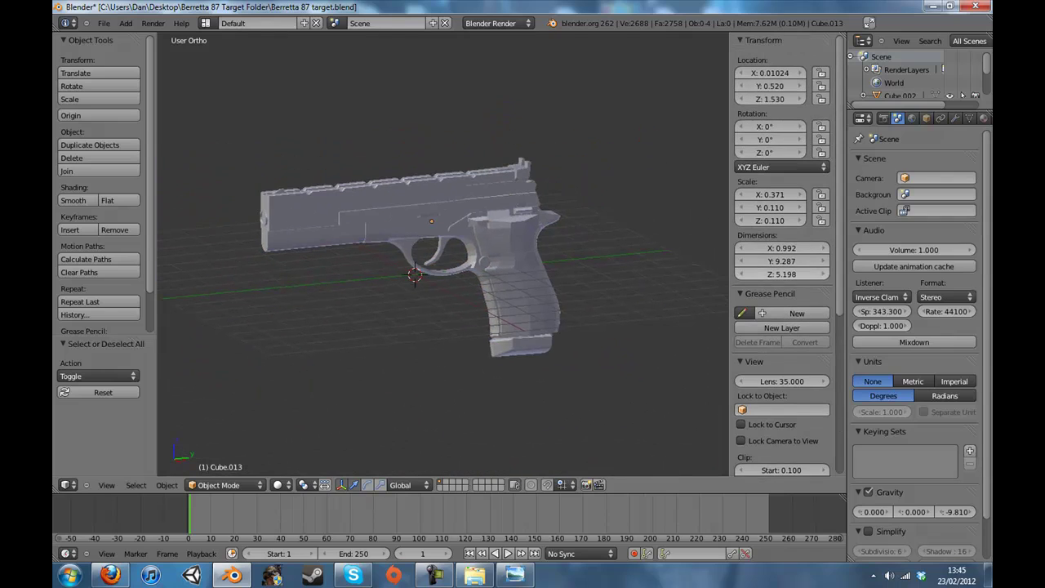
{"action": "scroll", "coordinate": [782, 245], "scroll_direction": "down", "scroll_amount": 7}
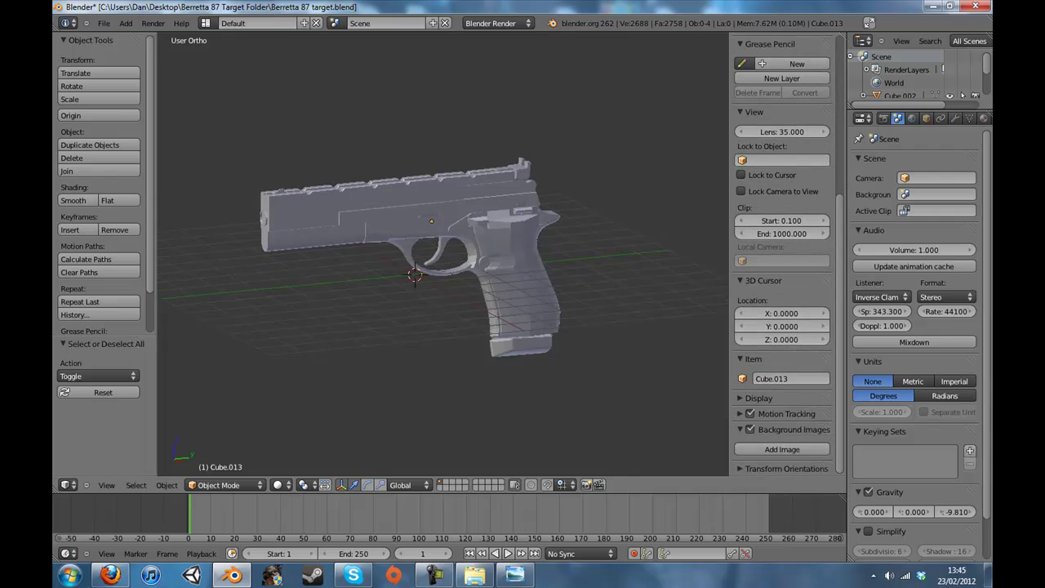
{"action": "key", "text": "n"}
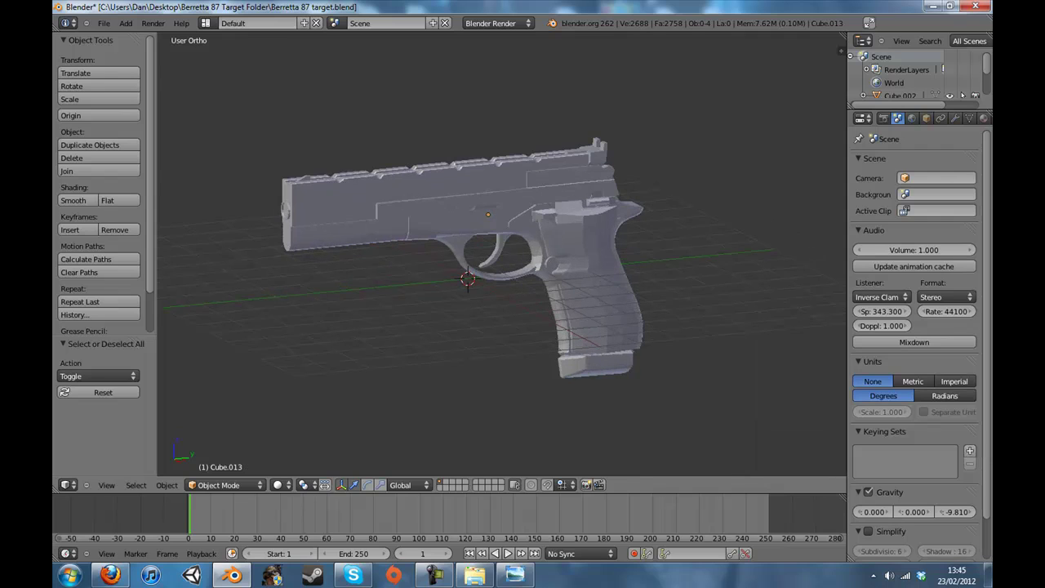
Split the 3D view into two side-by-side areas and widen the second one slightly.
{"action": "middle_click_drag", "start_coordinate": [490, 269], "coordinate": [379, 245], "text": "shift"}
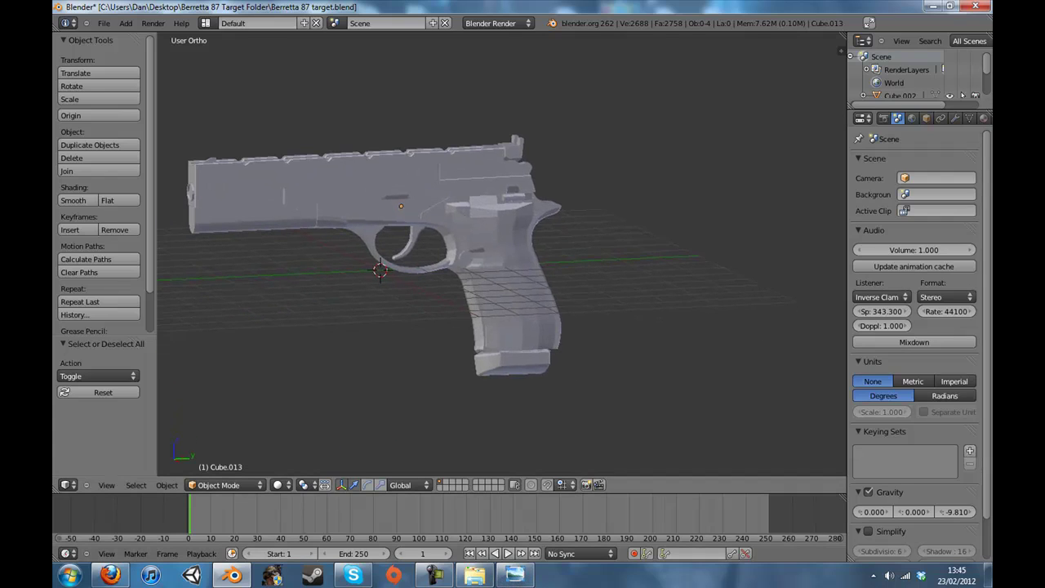
{"action": "middle_click_drag", "start_coordinate": [501, 254], "coordinate": [510, 279], "text": "shift"}
{"action": "scroll", "coordinate": [502, 254], "scroll_direction": "up", "scroll_amount": 4}
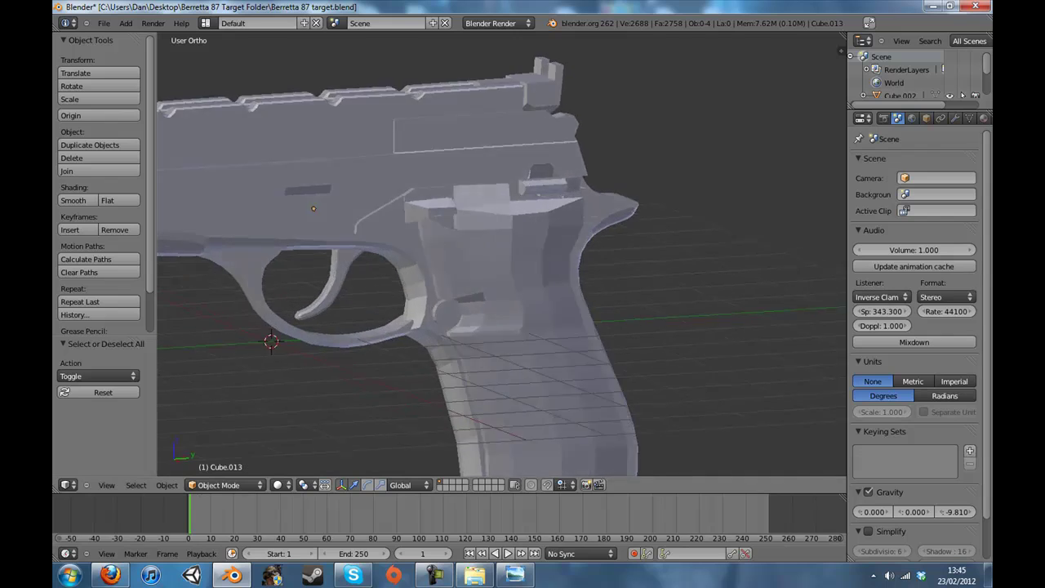
{"action": "mouse_move", "coordinate": [457, 253]}
{"action": "middle_mouse_down"}
{"action": "mouse_move", "coordinate": [559, 267]}
{"action": "mouse_move", "coordinate": [547, 239]}
{"action": "mouse_move", "coordinate": [452, 265]}
{"action": "middle_mouse_up"}
{"action": "scroll", "coordinate": [555, 266], "scroll_direction": "down", "scroll_amount": 1}
{"action": "scroll", "coordinate": [505, 251], "scroll_direction": "down", "scroll_amount": 2}
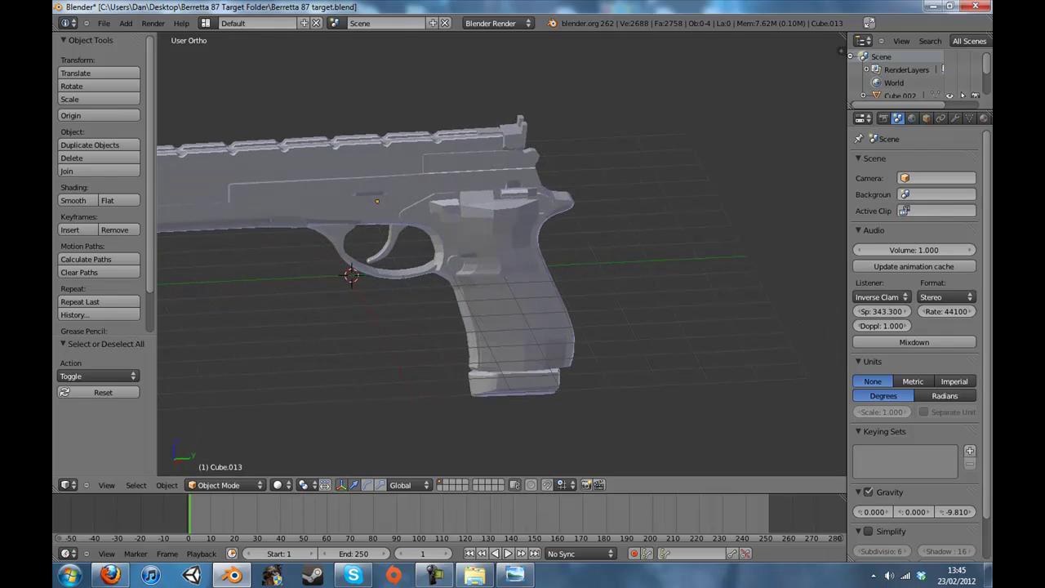
{"action": "scroll", "coordinate": [453, 265], "scroll_direction": "down", "scroll_amount": 2}
{"action": "right_click", "coordinate": [544, 480]}
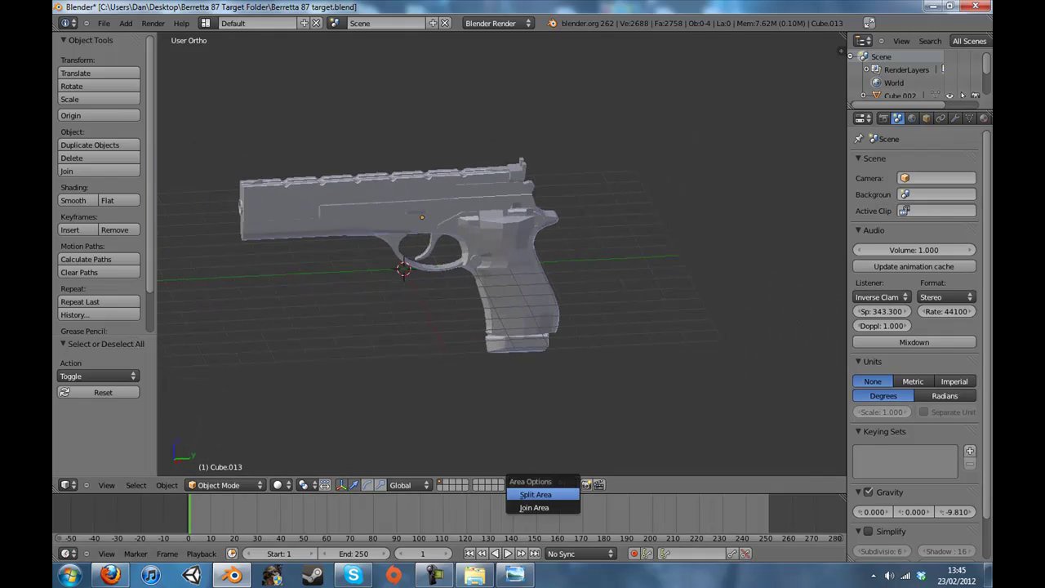
{"action": "left_click", "coordinate": [544, 492]}
{"action": "left_click", "coordinate": [552, 457]}
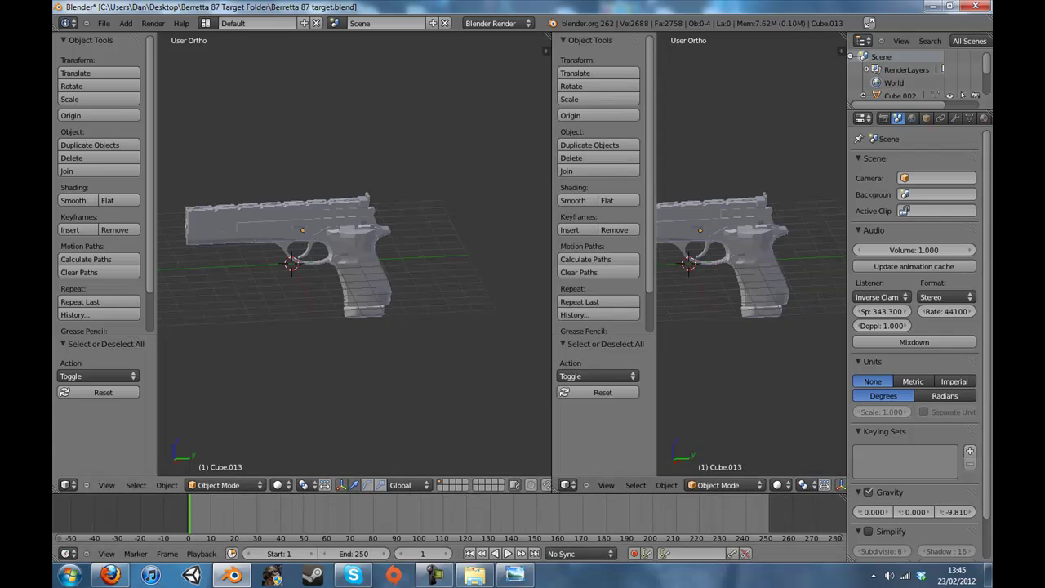
{"action": "right_click", "coordinate": [522, 493]}
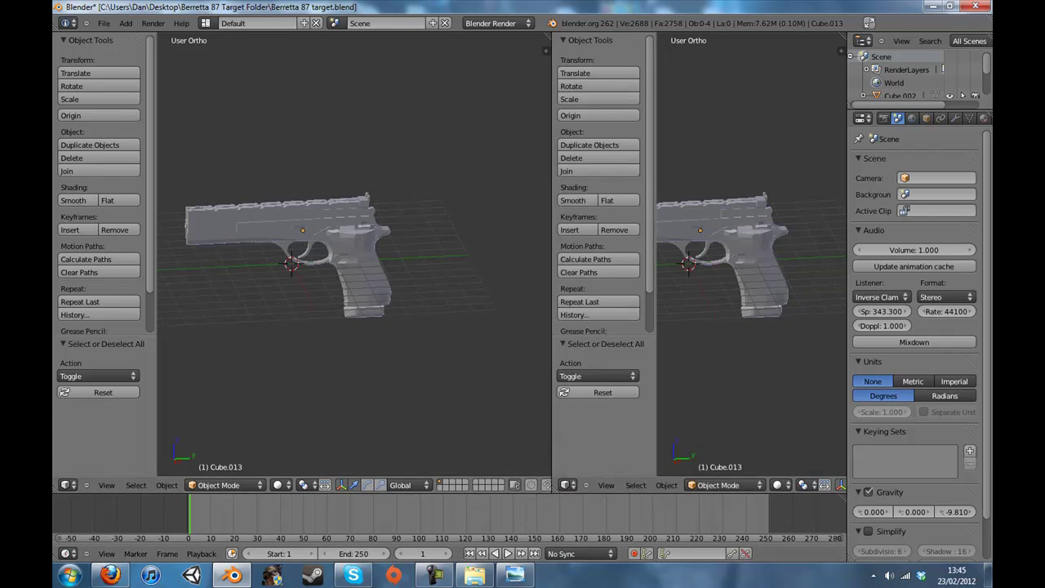
{"action": "right_click", "coordinate": [442, 493]}
{"action": "left_click_drag", "start_coordinate": [552, 482], "coordinate": [534, 482]}
Hide the tool shelf in the second area and switch that area to the UV/Image Editor.
{"action": "key", "text": "t"}
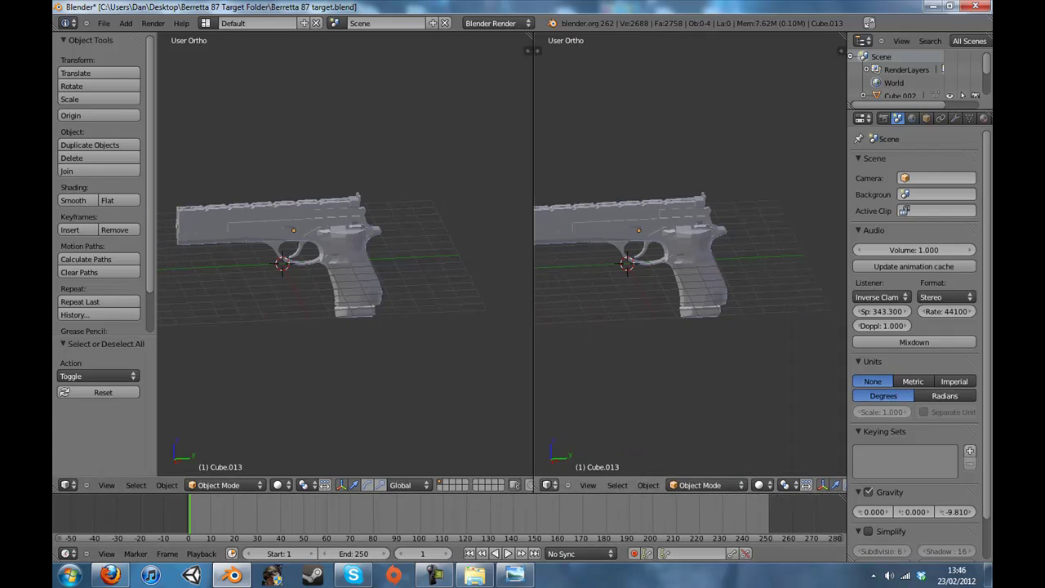
{"action": "left_click", "coordinate": [549, 485]}
{"action": "left_click", "coordinate": [579, 399]}
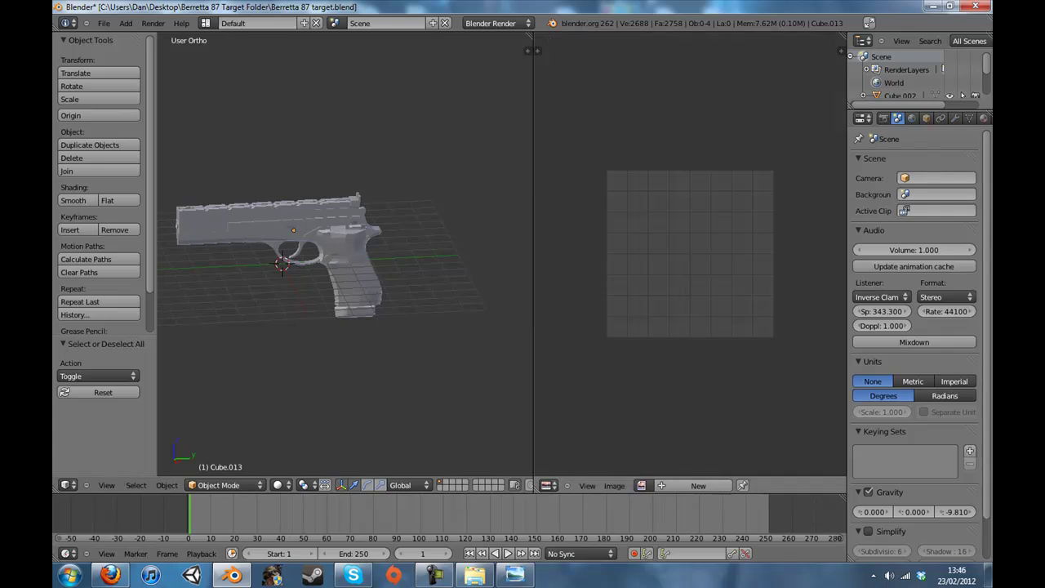
{"action": "left_click", "coordinate": [434, 575]}
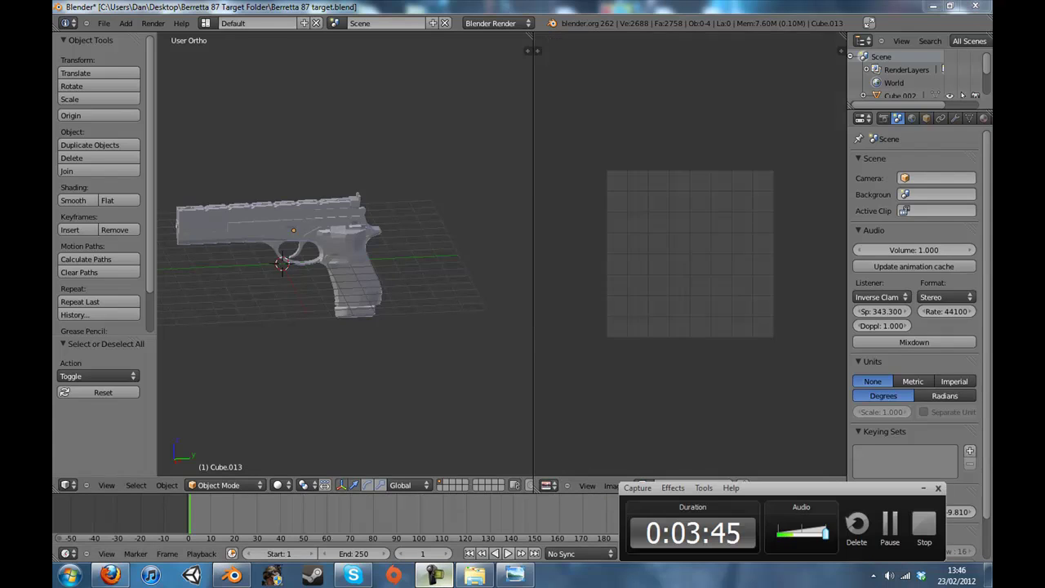
{"action": "left_click", "coordinate": [890, 526]}
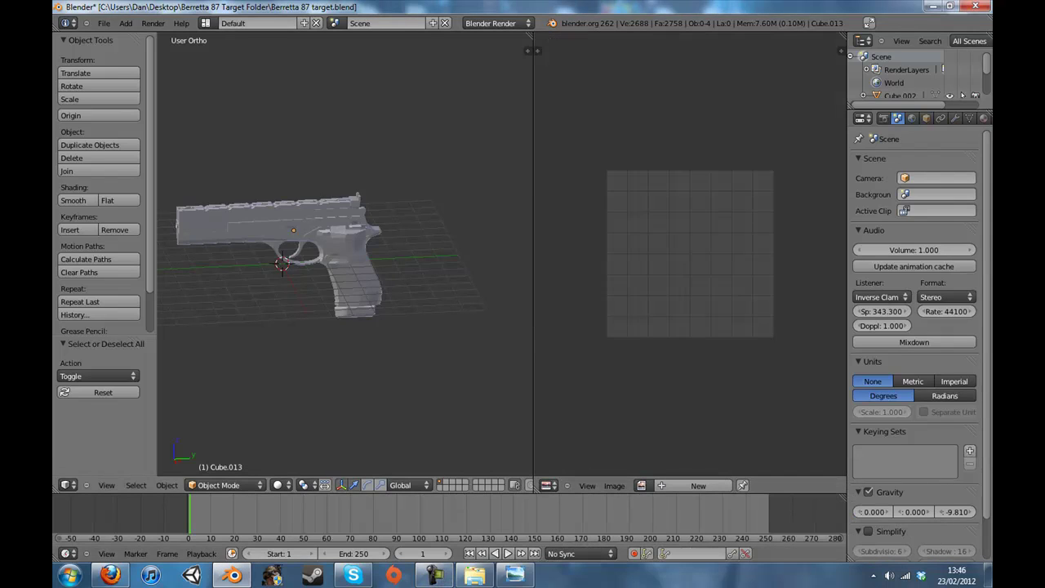
Select the joined pistol body in the 3D view.
{"action": "middle_click_drag", "start_coordinate": [326, 269], "coordinate": [357, 244], "text": "shift"}
{"action": "scroll", "coordinate": [344, 253], "scroll_direction": "up", "scroll_amount": 6}
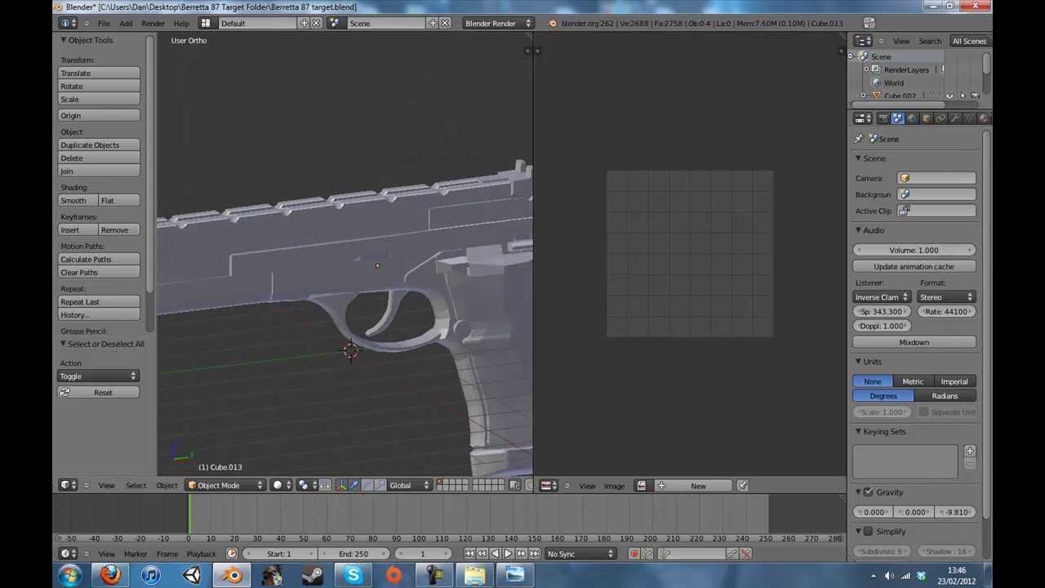
{"action": "middle_click_drag", "start_coordinate": [345, 318], "coordinate": [358, 344], "text": "shift"}
{"action": "right_click", "coordinate": [359, 290]}
{"action": "scroll", "coordinate": [358, 290], "scroll_direction": "down", "scroll_amount": 2}
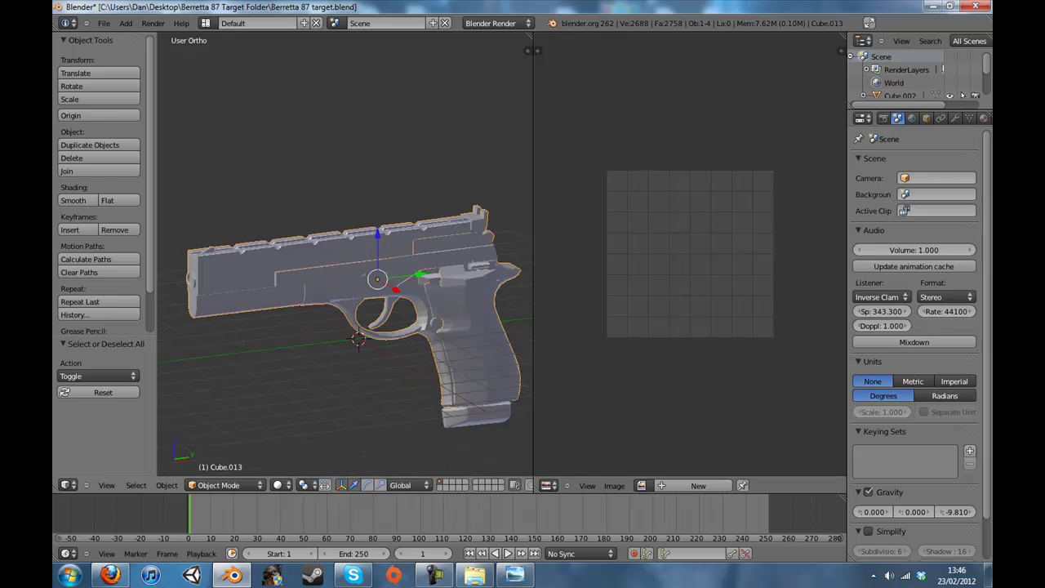
Select the slide and move it rearward along the Y axis by about 1.48 units, plus a further 0.09.
{"action": "middle_click_drag", "start_coordinate": [358, 290], "coordinate": [358, 264]}
{"action": "middle_click_drag", "start_coordinate": [233, 337], "coordinate": [234, 352]}
{"action": "middle_click_drag", "start_coordinate": [351, 285], "coordinate": [319, 262], "text": "shift"}
{"action": "scroll", "coordinate": [359, 245], "scroll_direction": "up", "scroll_amount": 2}
{"action": "right_click", "coordinate": [408, 237]}
{"action": "scroll", "coordinate": [344, 254], "scroll_direction": "down", "scroll_amount": 2}
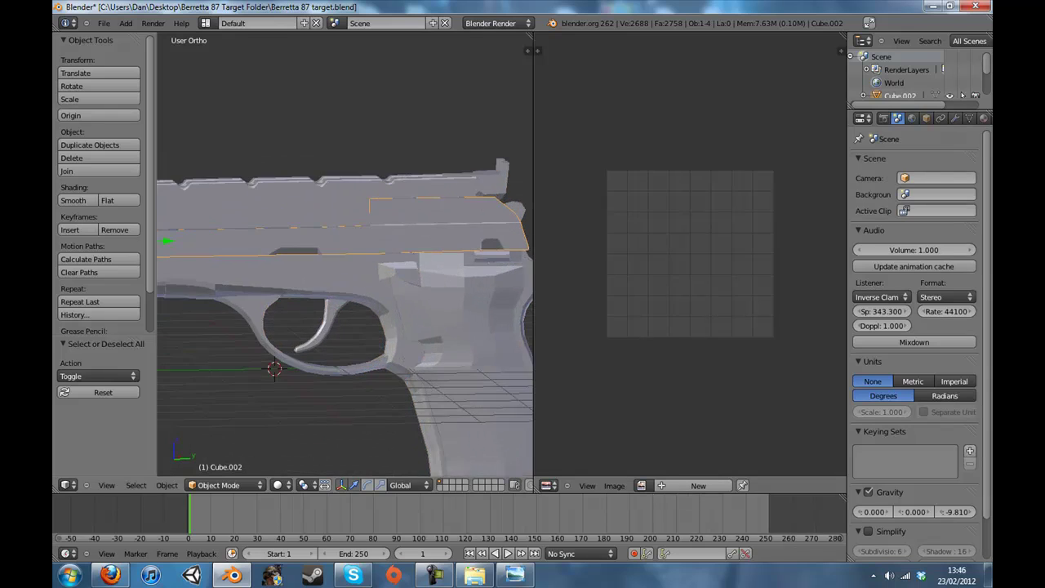
{"action": "left_click_drag", "start_coordinate": [262, 246], "coordinate": [318, 246]}
{"action": "scroll", "coordinate": [319, 246], "scroll_direction": "up", "scroll_amount": 5}
{"action": "mouse_move", "coordinate": [318, 246]}
{"action": "middle_mouse_down"}
{"action": "mouse_move", "coordinate": [343, 282]}
{"action": "mouse_move", "coordinate": [329, 257]}
{"action": "middle_mouse_up"}
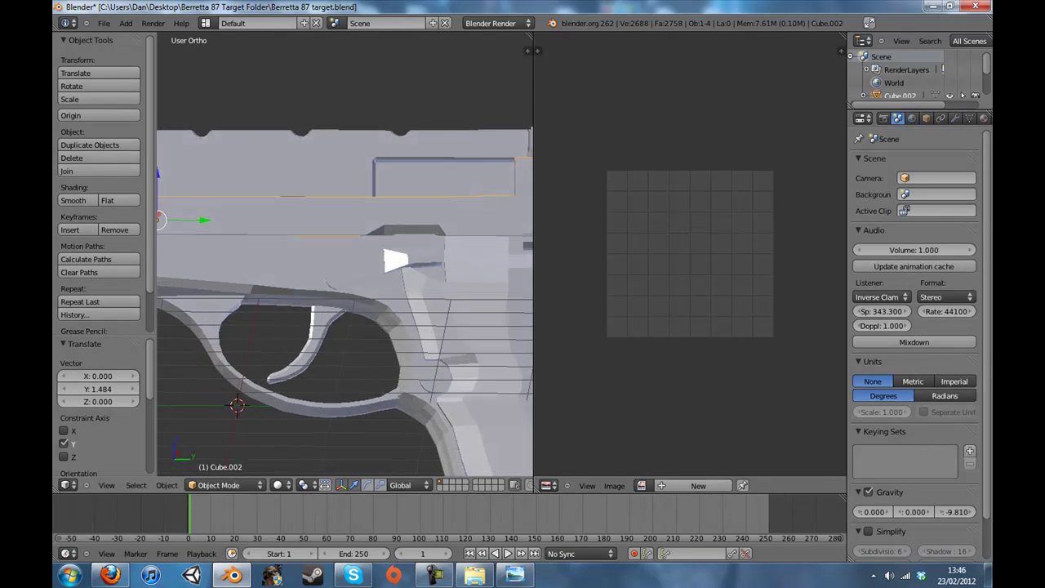
{"action": "left_click_drag", "start_coordinate": [203, 220], "coordinate": [212, 220]}
{"action": "scroll", "coordinate": [213, 219], "scroll_direction": "down", "scroll_amount": 3}
{"action": "middle_click_drag", "start_coordinate": [213, 220], "coordinate": [273, 237]}
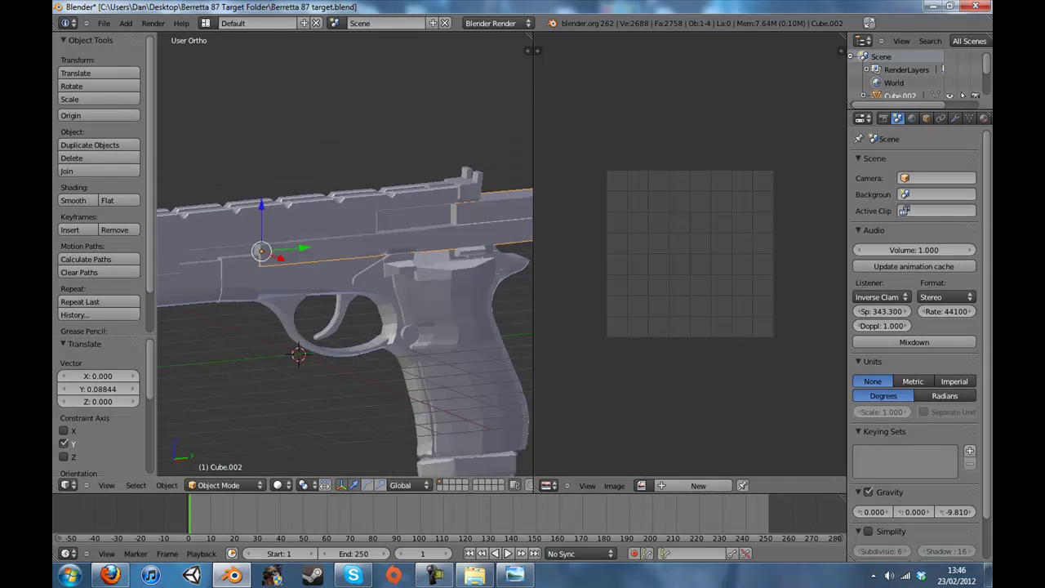
Put the joined pistol body into Edit Mode and select all of its faces.
{"action": "scroll", "coordinate": [273, 237], "scroll_direction": "down", "scroll_amount": 4}
{"action": "middle_click_drag", "start_coordinate": [368, 294], "coordinate": [349, 228]}
{"action": "right_click", "coordinate": [353, 249]}
{"action": "scroll", "coordinate": [353, 248], "scroll_direction": "up", "scroll_amount": 4}
{"action": "key", "text": "Tab"}
{"action": "key", "text": "a"}
{"action": "key", "text": "a"}
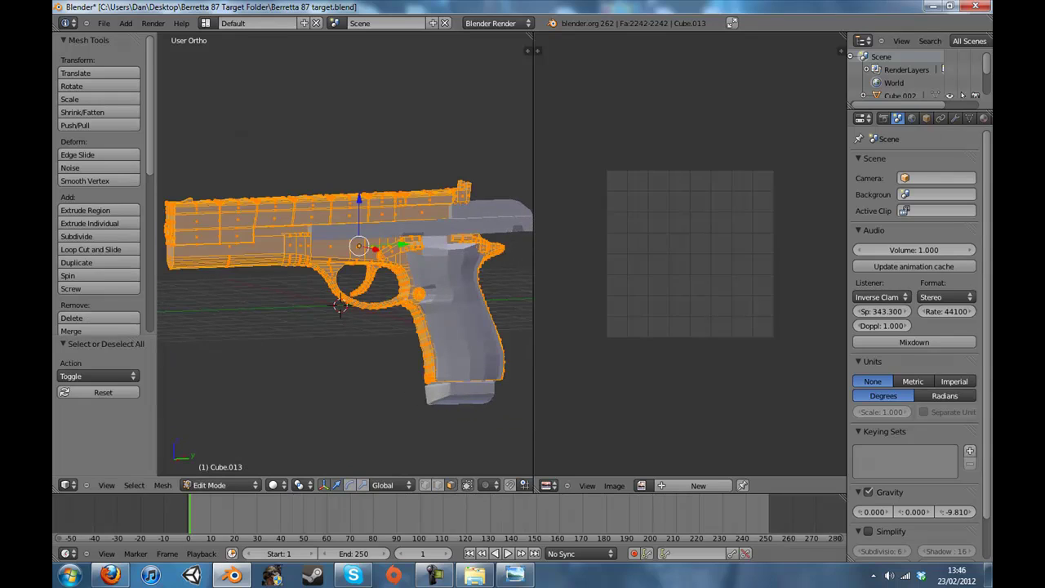
Unwrap the selected faces with Smart UV Project, using angle limit 66.00, island margin 0.00 and area weight 0.00.
{"action": "key", "text": "u"}
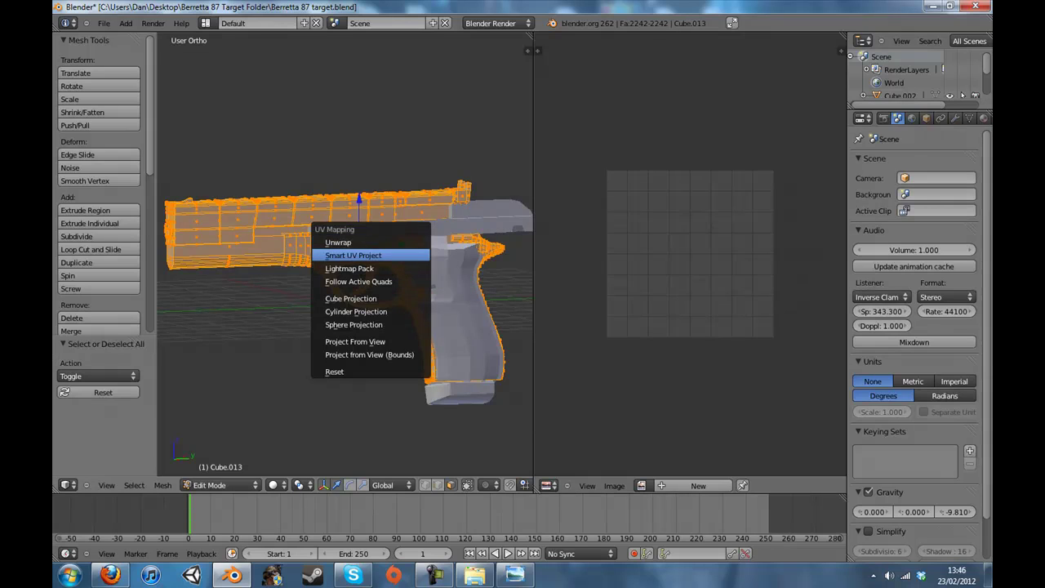
{"action": "left_click", "coordinate": [359, 256]}
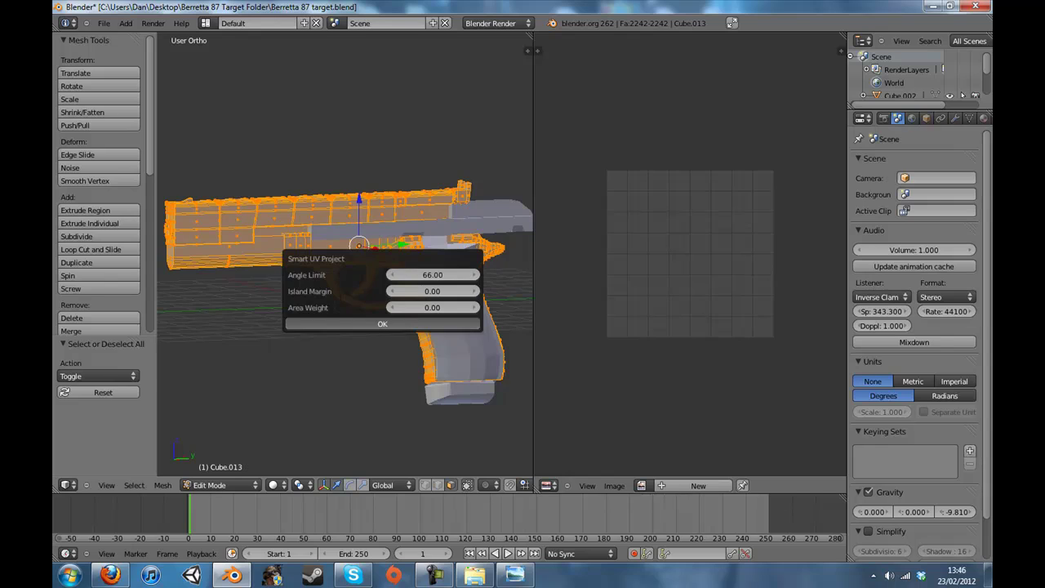
{"action": "left_click", "coordinate": [382, 324]}
{"action": "scroll", "coordinate": [690, 254], "scroll_direction": "up", "scroll_amount": 4}
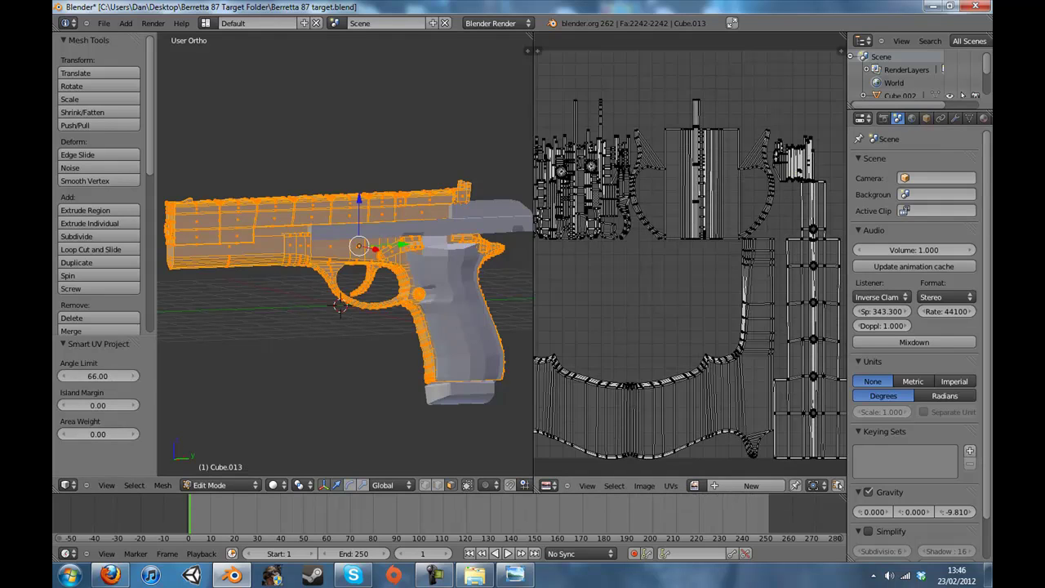
Unwrap the body again with Smart UV Project, setting the island margin to 0.11.
{"action": "middle_click_drag", "start_coordinate": [784, 196], "coordinate": [593, 316]}
{"action": "scroll", "coordinate": [343, 241], "scroll_direction": "down", "scroll_amount": 1}
{"action": "middle_click_drag", "start_coordinate": [344, 241], "coordinate": [360, 234], "text": "shift"}
{"action": "key", "text": "u"}
{"action": "left_click", "coordinate": [343, 234]}
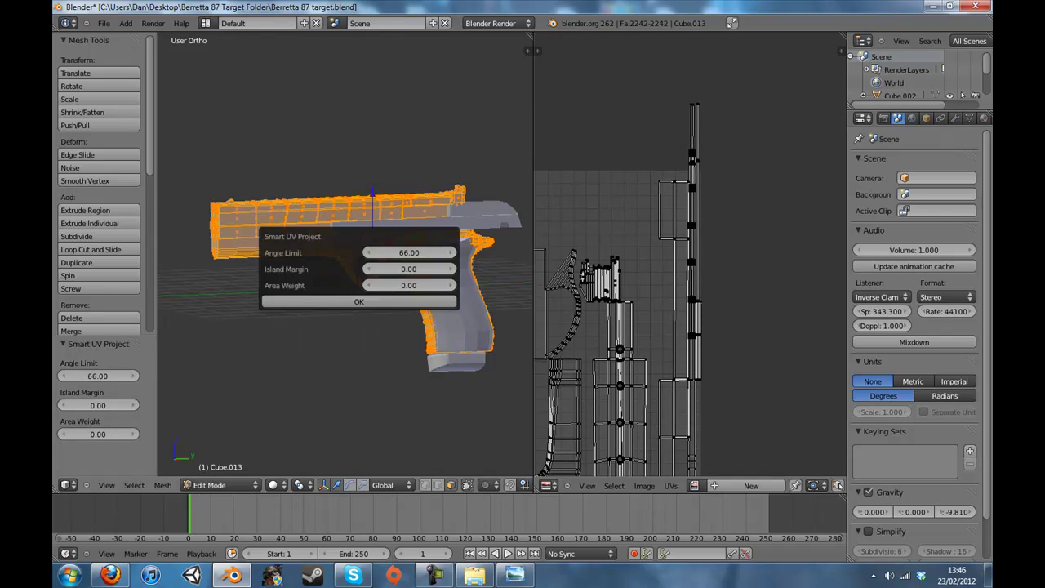
{"action": "left_click_drag", "start_coordinate": [402, 269], "coordinate": [418, 269]}
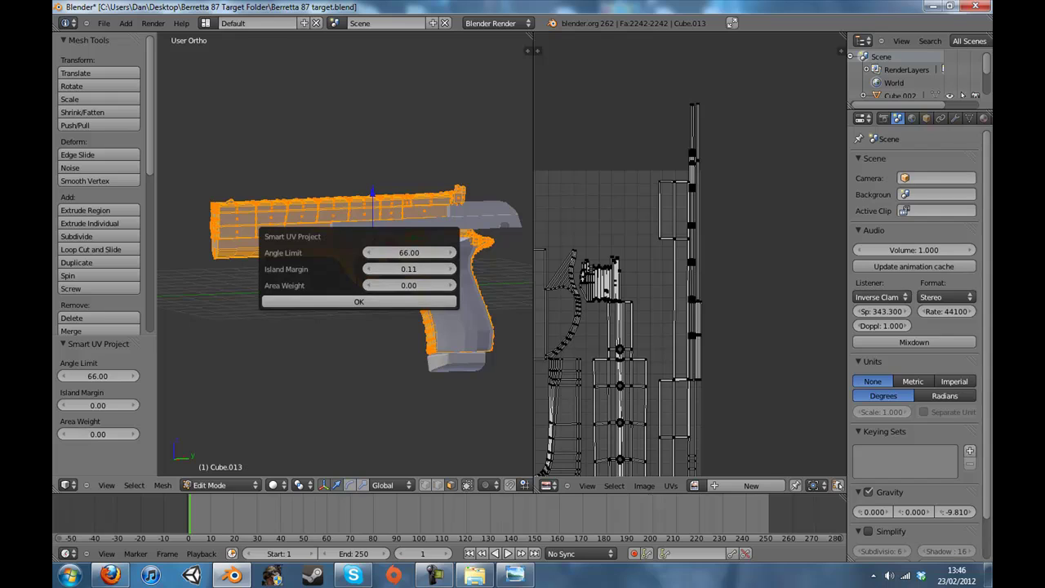
{"action": "left_click", "coordinate": [392, 302]}
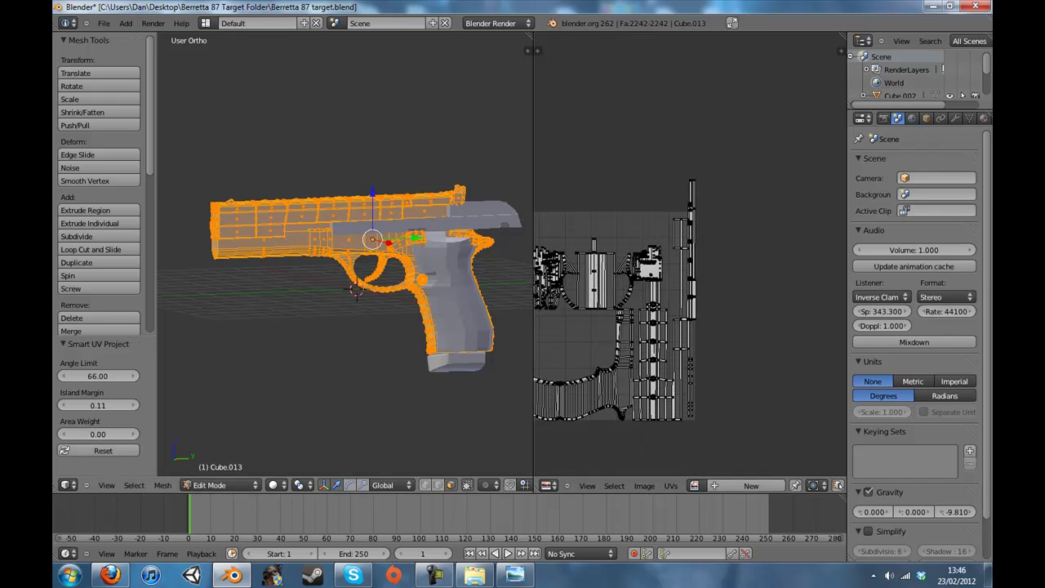
Unwrap the pistol body again with Smart UV Project, setting the island margin to 1.00, and check the resulting UV layout.
{"action": "key", "text": "u"}
{"action": "left_click", "coordinate": [418, 259]}
{"action": "left_click", "coordinate": [454, 292]}
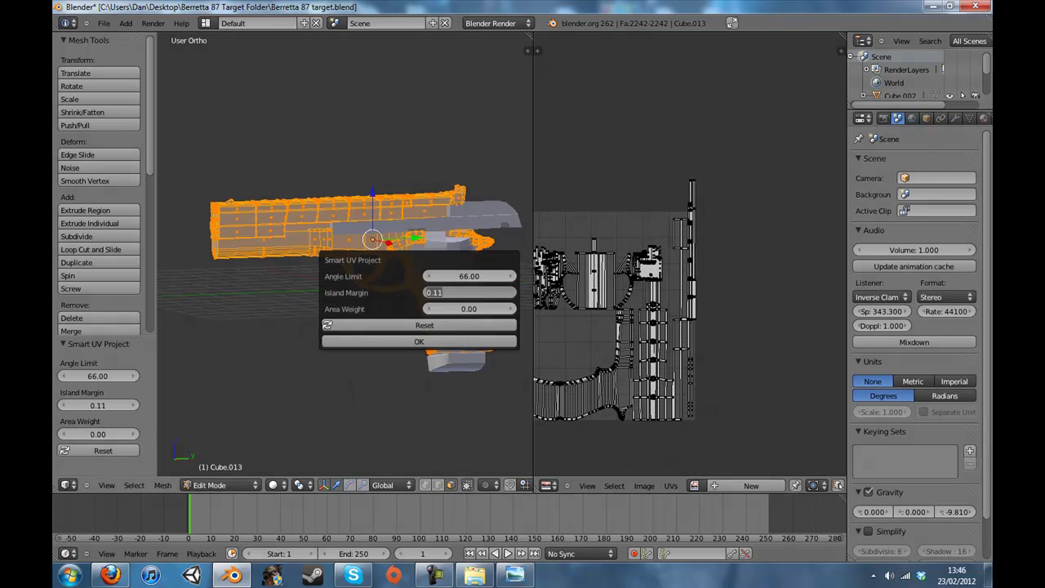
{"action": "type", "text": "1"}
{"action": "key", "text": "Return"}
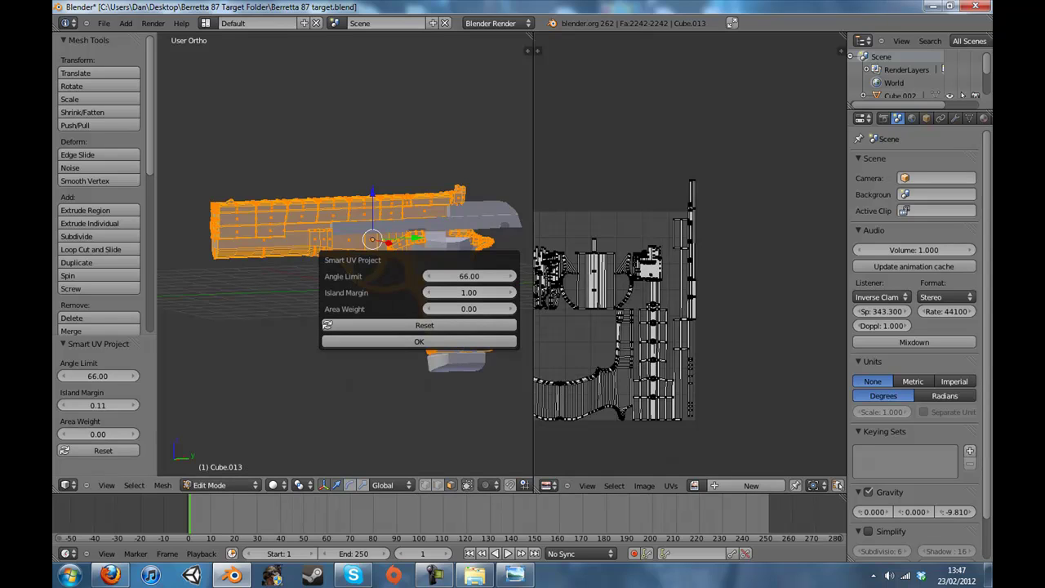
{"action": "left_click", "coordinate": [419, 341]}
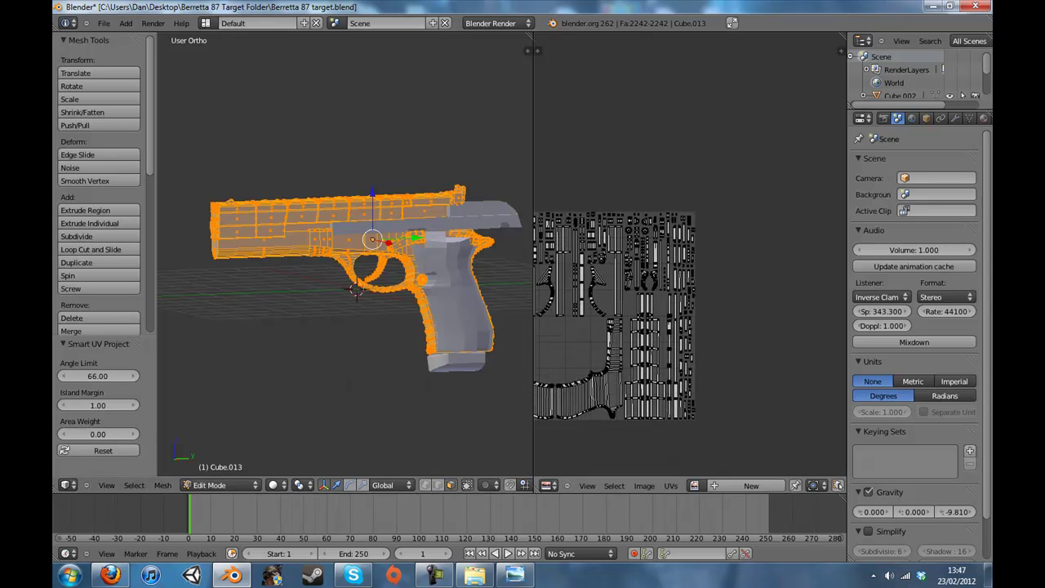
{"action": "scroll", "coordinate": [691, 269], "scroll_direction": "up", "scroll_amount": 5}
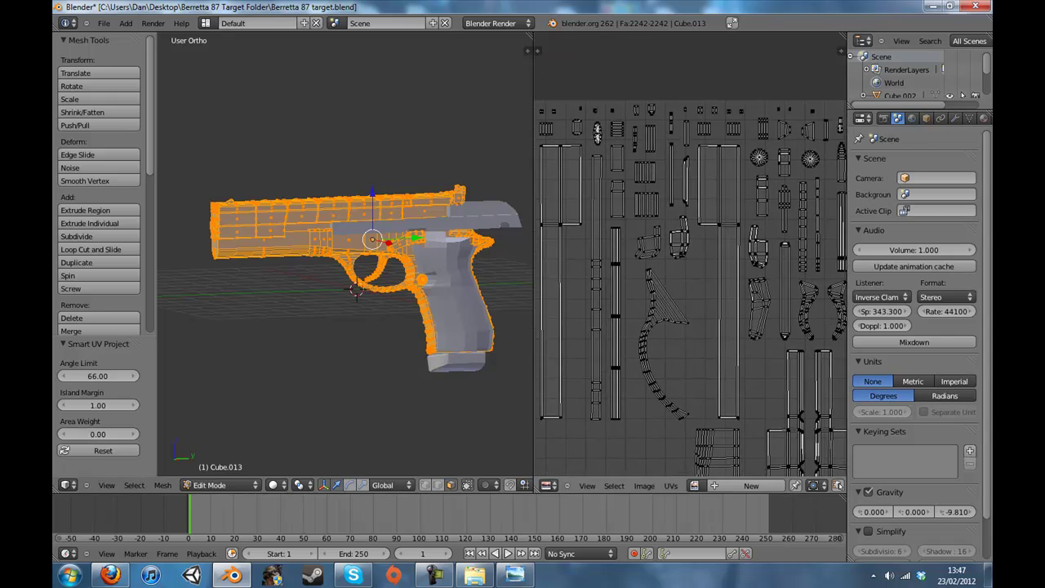
{"action": "key", "text": "Home"}
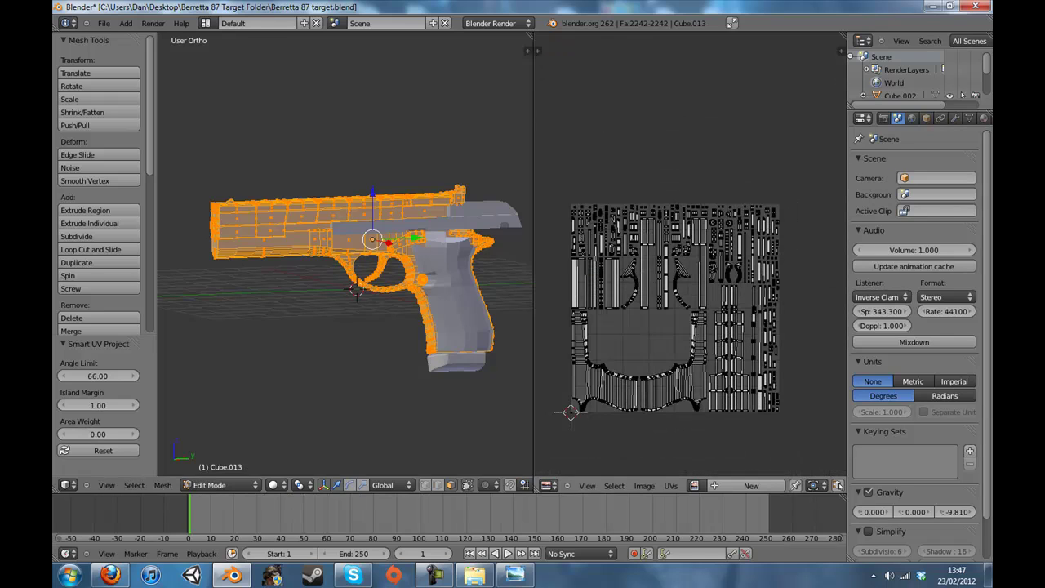
{"action": "scroll", "coordinate": [690, 258], "scroll_direction": "down", "scroll_amount": 2}
Select all UVs and create a new 2048 by 2048 image named Body for them.
{"action": "key", "text": "a"}
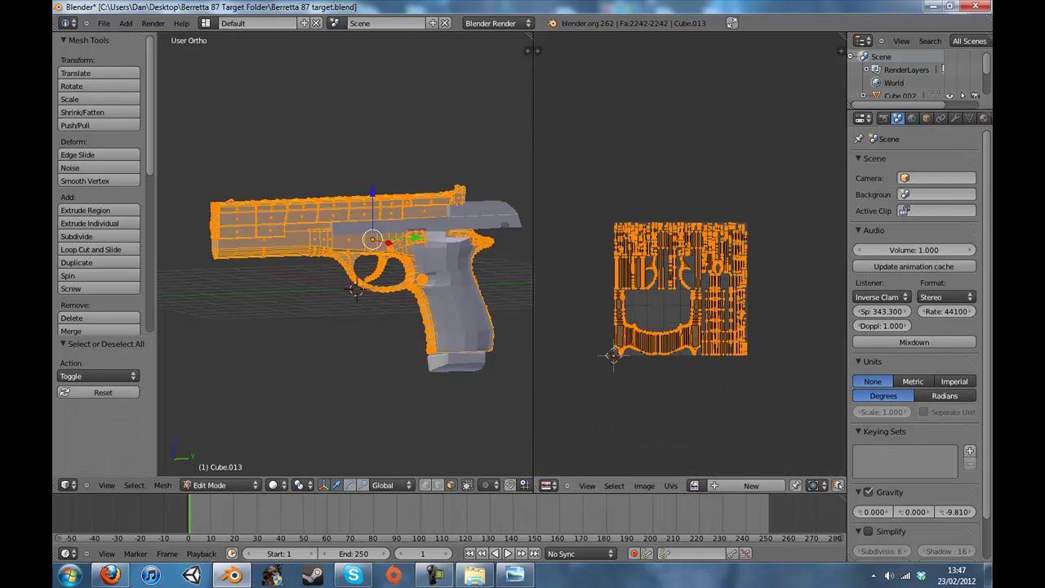
{"action": "left_click", "coordinate": [751, 485]}
{"action": "left_click", "coordinate": [790, 448]}
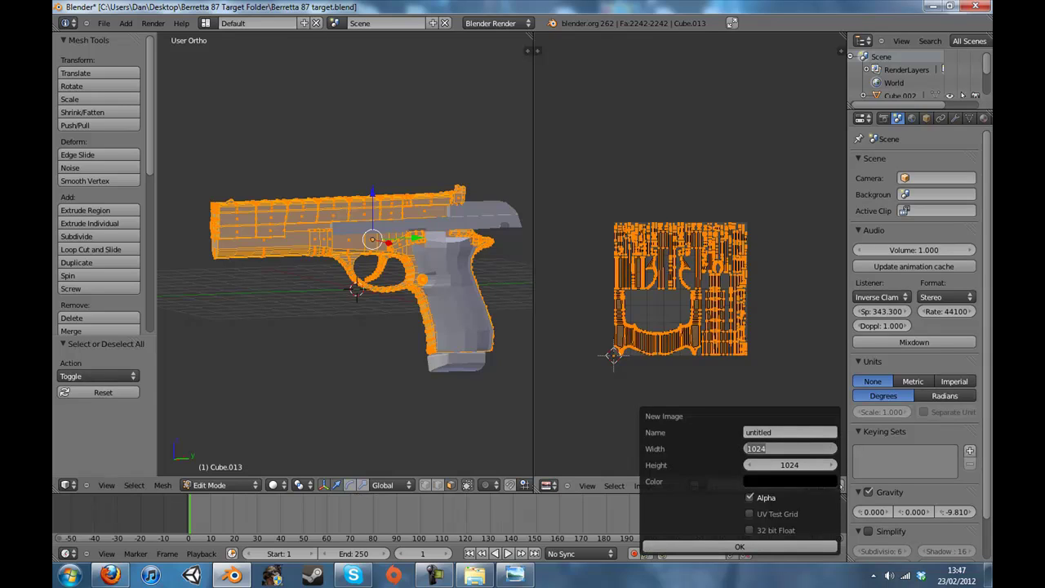
{"action": "type", "text": "2048"}
{"action": "key", "text": "Tab"}
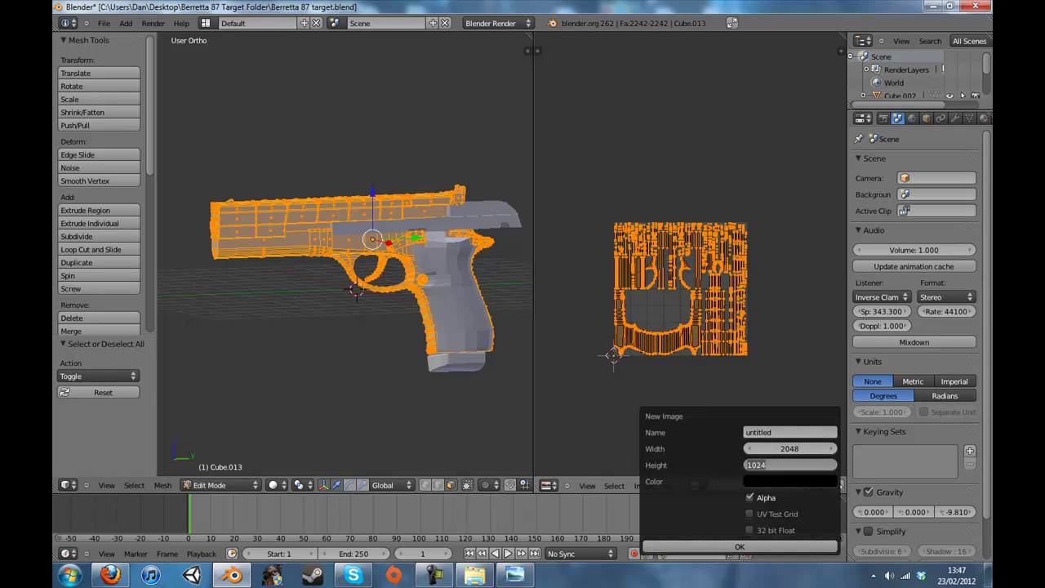
{"action": "type", "text": "2048"}
{"action": "key", "text": "Tab"}
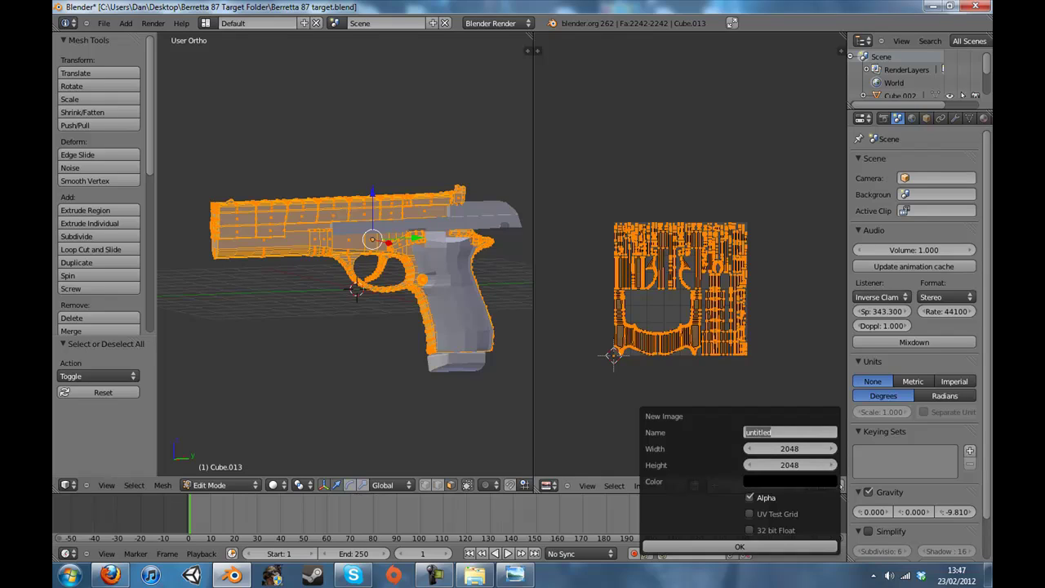
{"action": "type", "text": "Body"}
{"action": "key", "text": "Return"}
{"action": "left_click", "coordinate": [740, 546]}
{"action": "scroll", "coordinate": [691, 254], "scroll_direction": "down", "scroll_amount": 3}
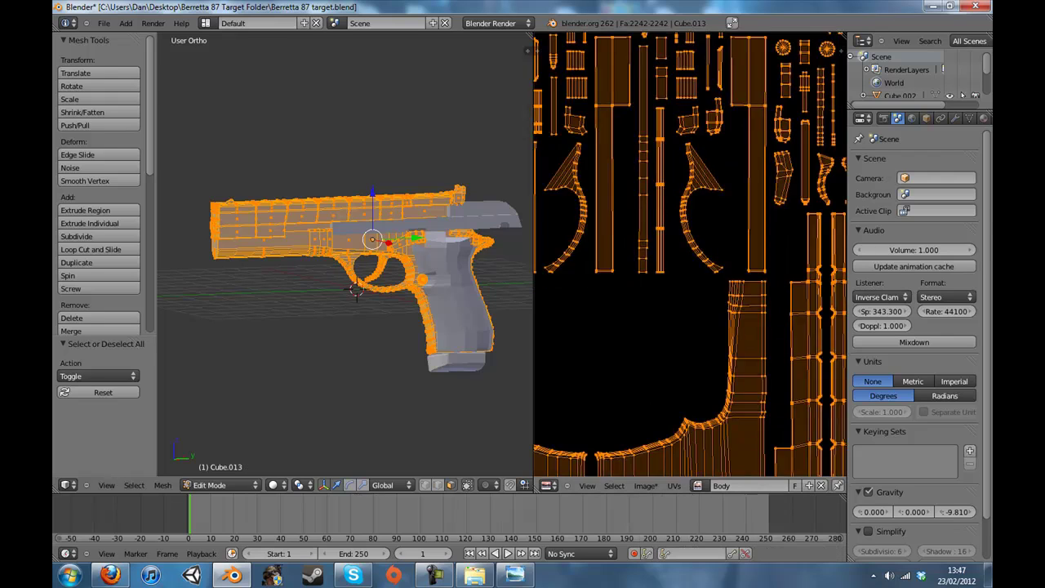
Switch the 3D viewport shading to Textured and view the pistol from closer up.
{"action": "left_click", "coordinate": [273, 484]}
{"action": "left_click", "coordinate": [286, 425]}
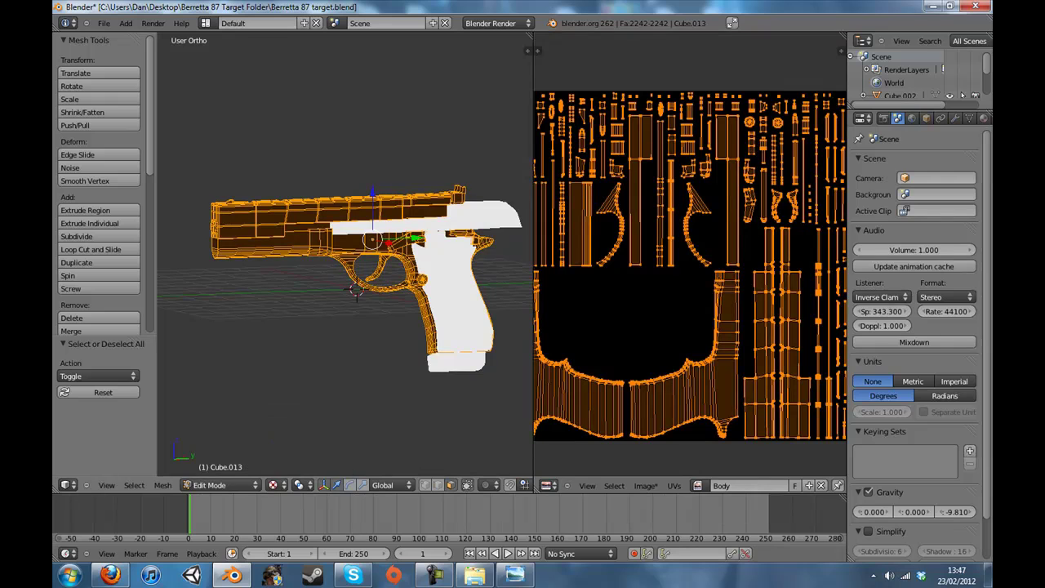
{"action": "mouse_move", "coordinate": [368, 318]}
{"action": "middle_mouse_down"}
{"action": "mouse_move", "coordinate": [336, 312]}
{"action": "mouse_move", "coordinate": [284, 243]}
{"action": "mouse_move", "coordinate": [240, 212]}
{"action": "mouse_move", "coordinate": [359, 314]}
{"action": "middle_mouse_up"}
{"action": "scroll", "coordinate": [359, 313], "scroll_direction": "up", "scroll_amount": 1}
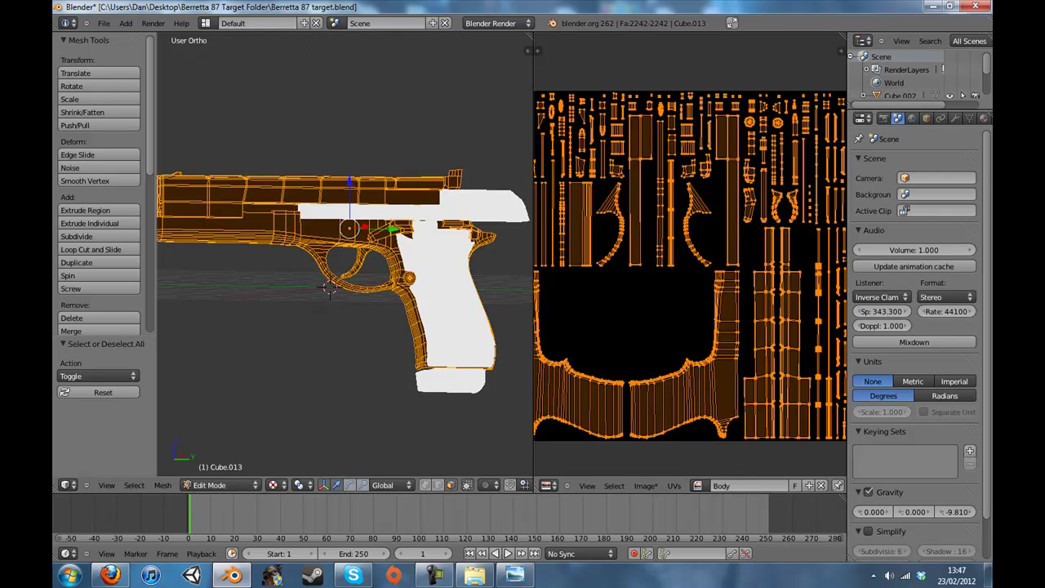
Set the render bake mode to Ambient Occlusion with a margin of 10.
{"action": "left_click", "coordinate": [882, 118]}
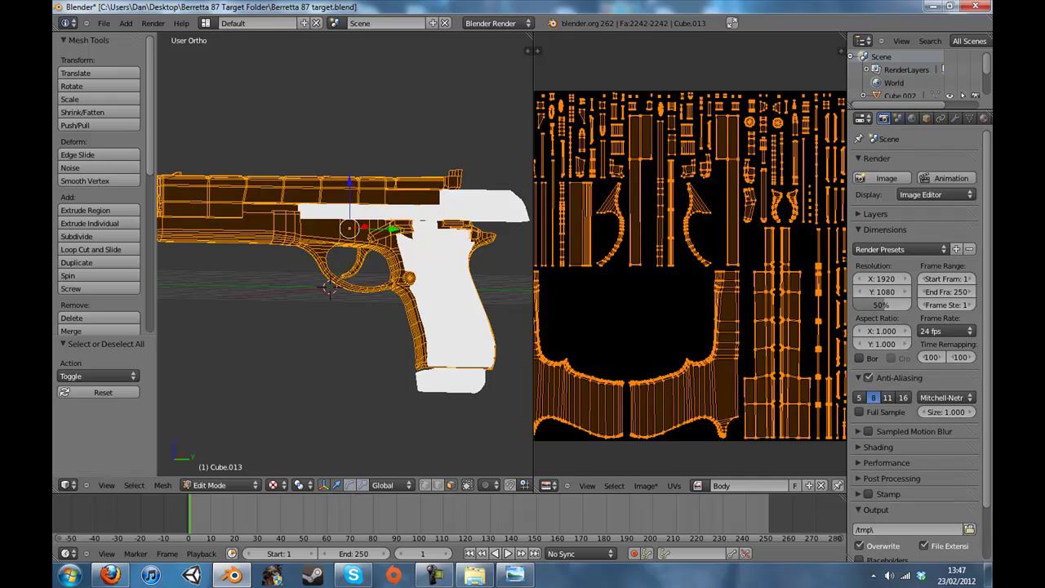
{"action": "scroll", "coordinate": [914, 342], "scroll_direction": "down", "scroll_amount": 3}
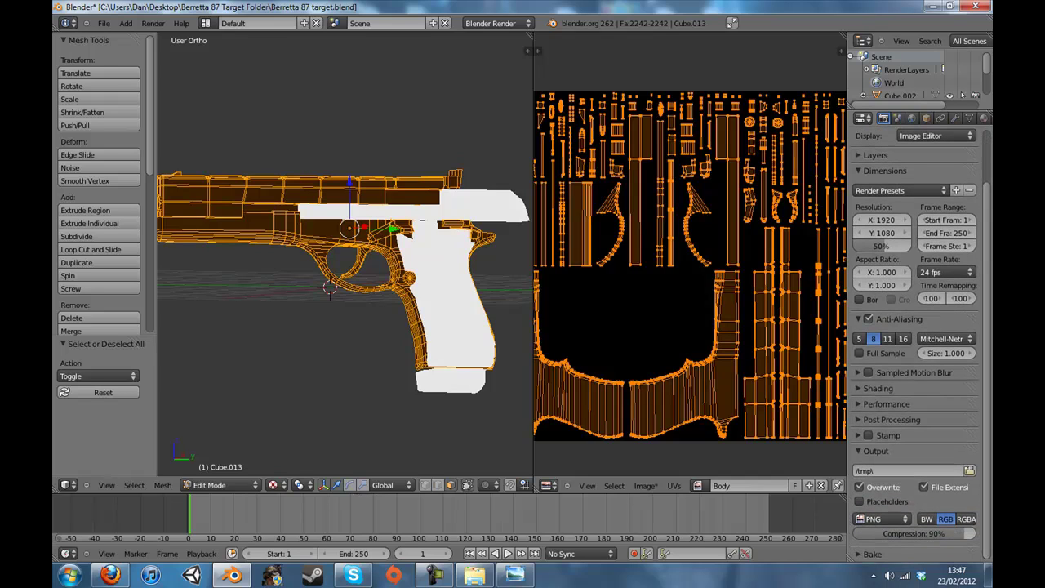
{"action": "scroll", "coordinate": [914, 342], "scroll_direction": "down", "scroll_amount": 5}
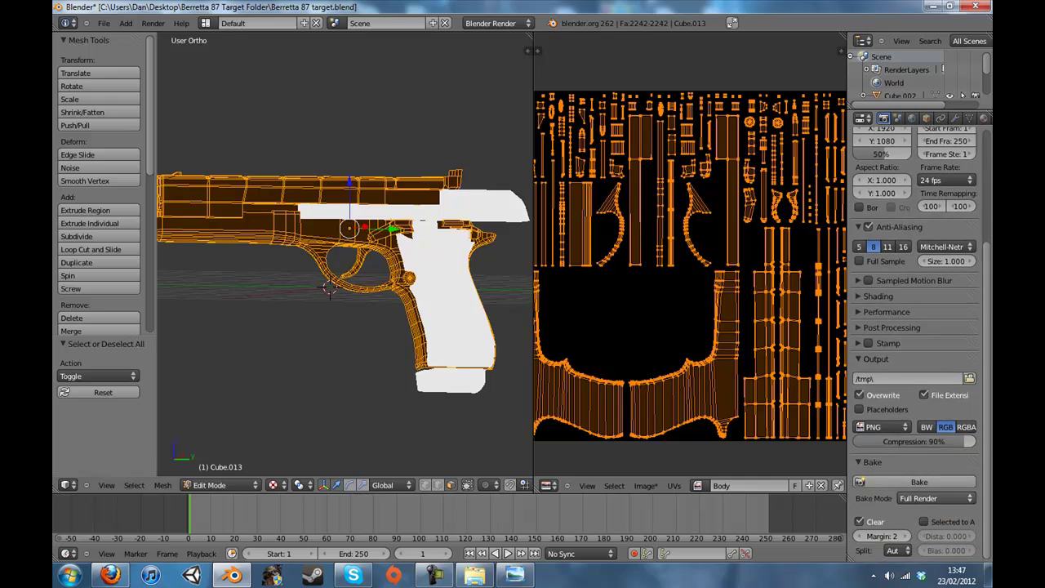
{"action": "left_click", "coordinate": [931, 497]}
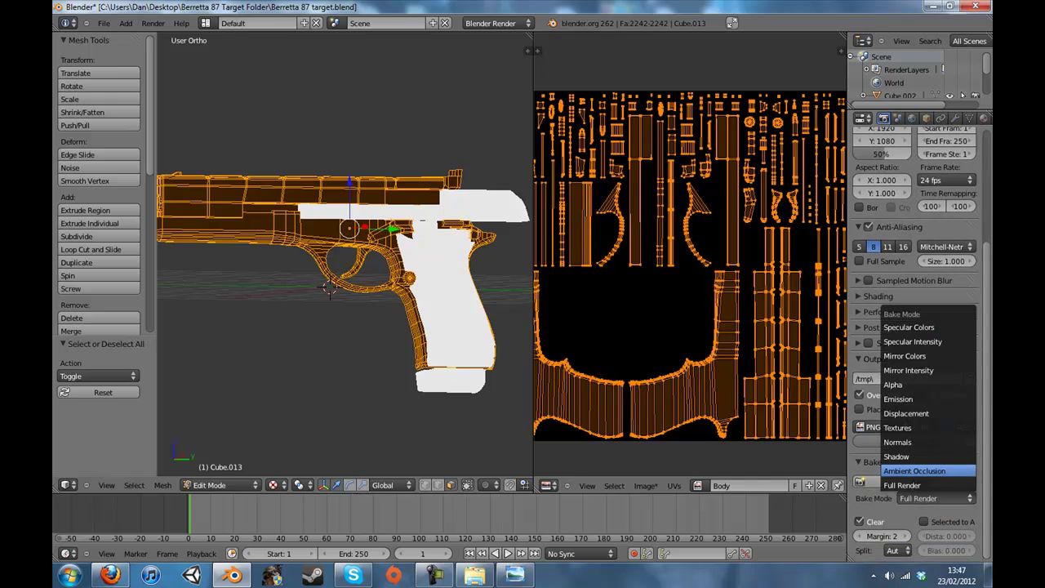
{"action": "left_click", "coordinate": [915, 471]}
{"action": "scroll", "coordinate": [897, 506], "scroll_direction": "down", "scroll_amount": 1}
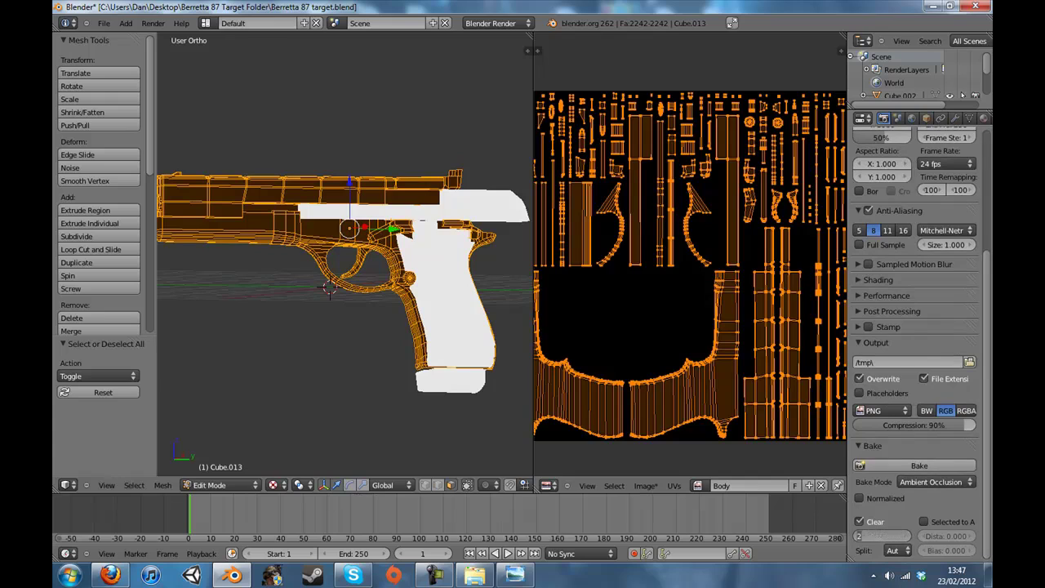
{"action": "type", "text": "10"}
{"action": "key", "text": "Return"}
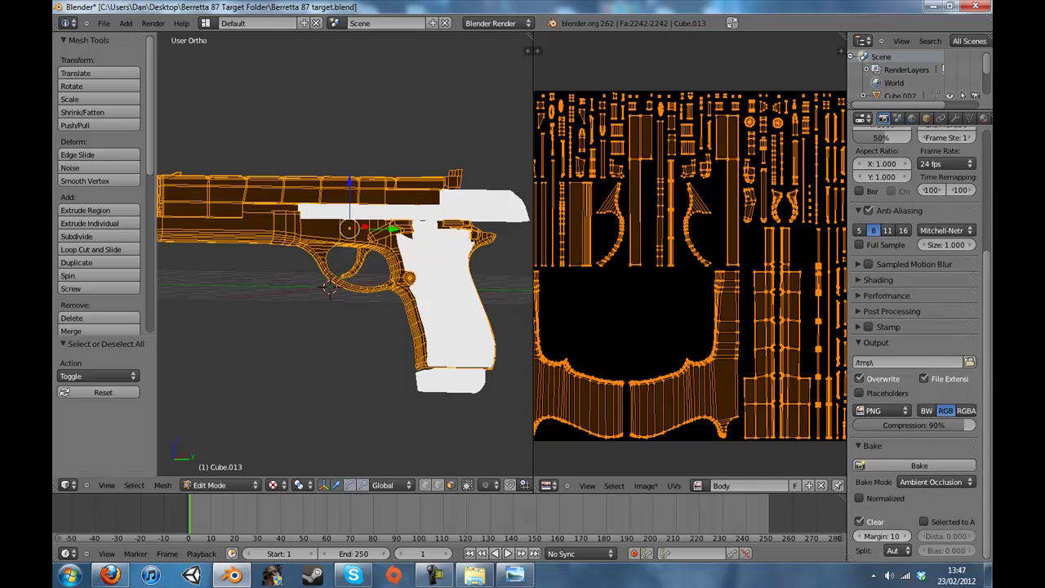
Check the spacing of the UV islands and bake the ambient occlusion onto the Body image.
{"action": "scroll", "coordinate": [685, 294], "scroll_direction": "up", "scroll_amount": 3}
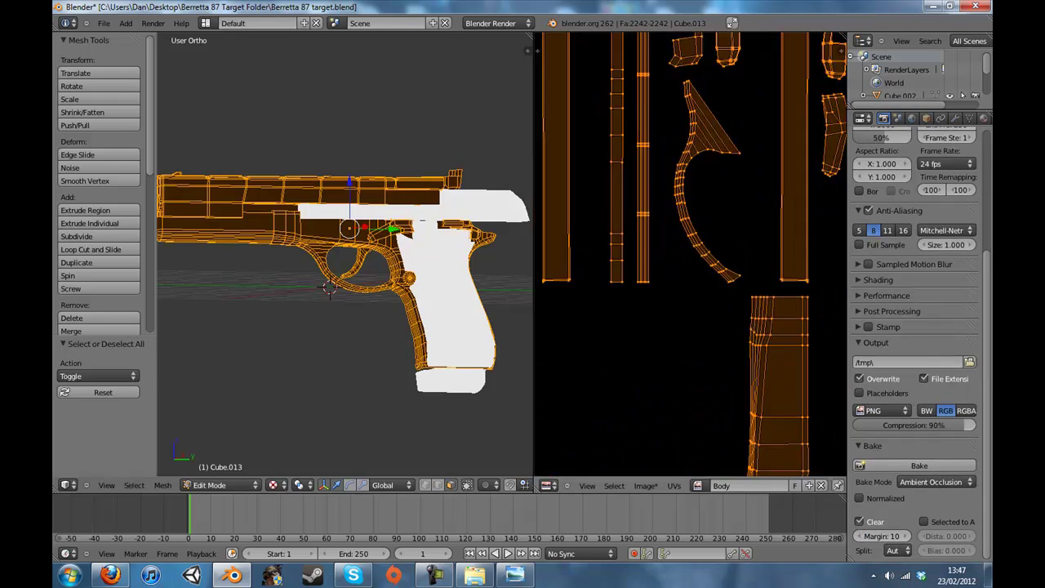
{"action": "middle_click_drag", "start_coordinate": [690, 327], "coordinate": [679, 243]}
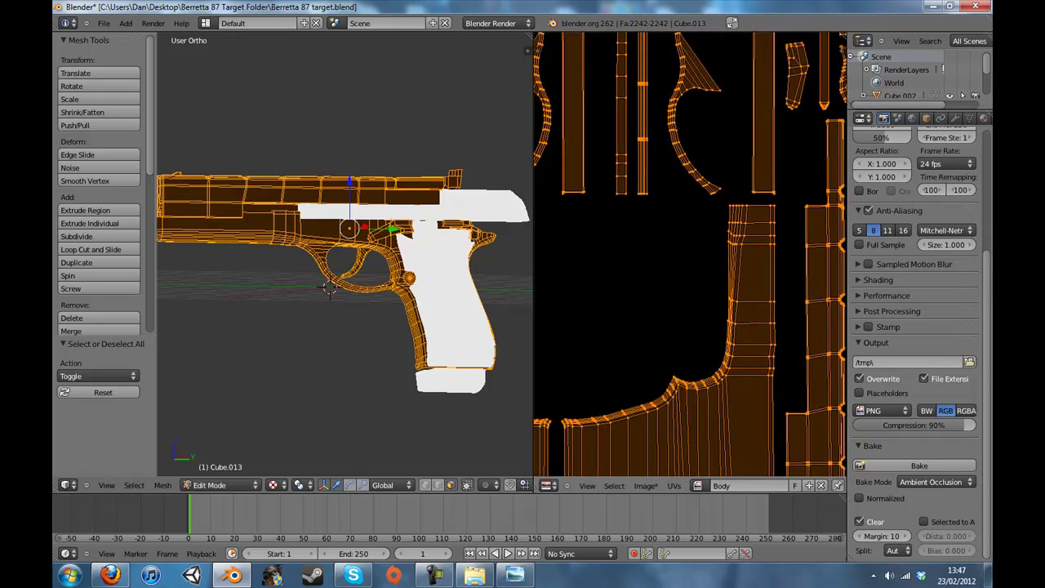
{"action": "scroll", "coordinate": [686, 248], "scroll_direction": "down", "scroll_amount": 4}
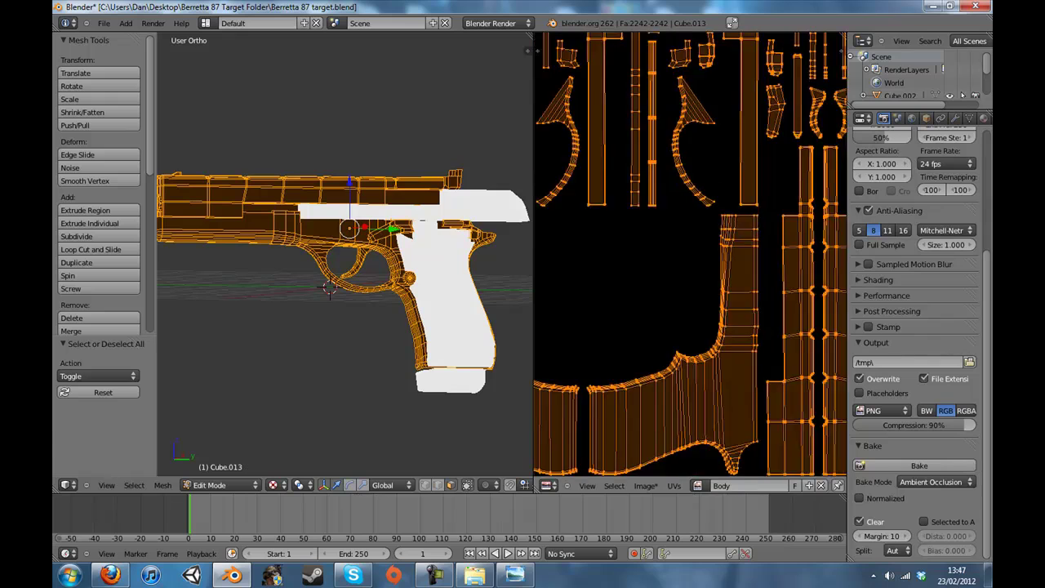
{"action": "middle_click_drag", "start_coordinate": [685, 249], "coordinate": [688, 317]}
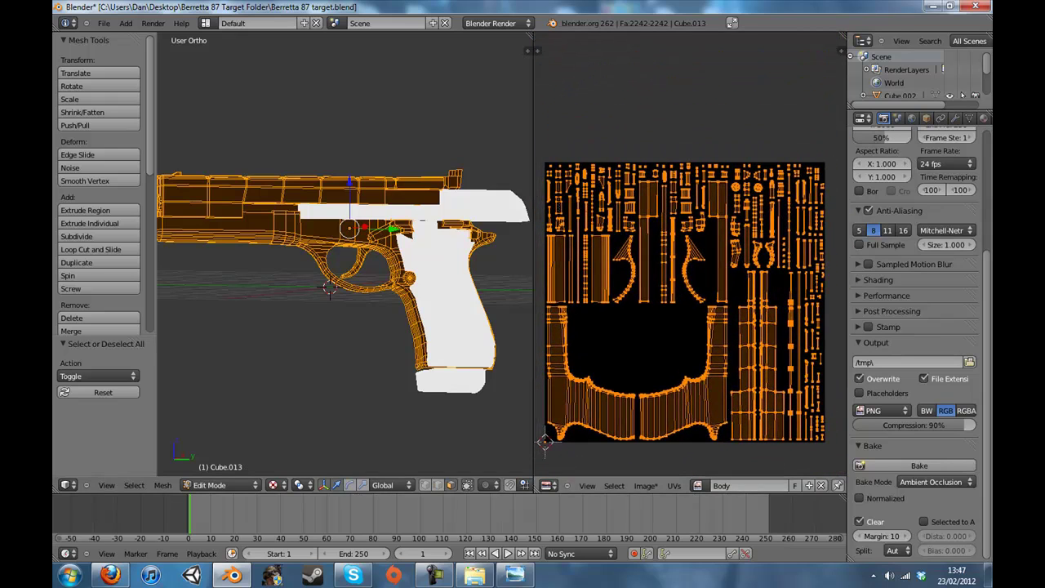
{"action": "scroll", "coordinate": [691, 255], "scroll_direction": "down", "scroll_amount": 1}
{"action": "left_click", "coordinate": [918, 465]}
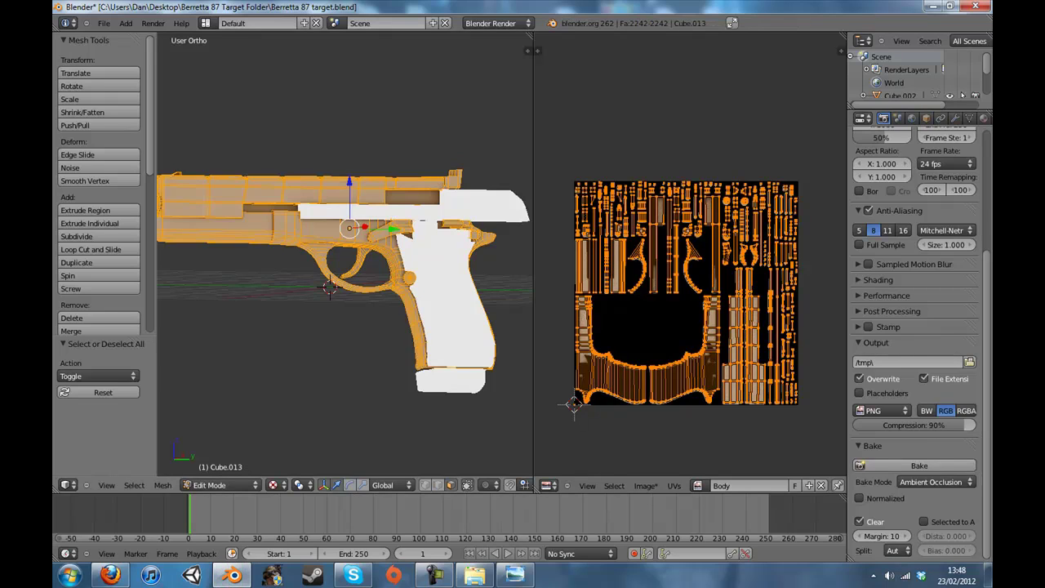
Return the pistol body to Object Mode and examine the baked shading on the model.
{"action": "middle_click_drag", "start_coordinate": [342, 270], "coordinate": [265, 209], "text": "shift"}
{"action": "key", "text": "Tab"}
{"action": "scroll", "coordinate": [453, 327], "scroll_direction": "up", "scroll_amount": 5}
{"action": "scroll", "coordinate": [302, 236], "scroll_direction": "down", "scroll_amount": 7}
{"action": "scroll", "coordinate": [302, 237], "scroll_direction": "up", "scroll_amount": 4}
{"action": "scroll", "coordinate": [265, 209], "scroll_direction": "down", "scroll_amount": 4}
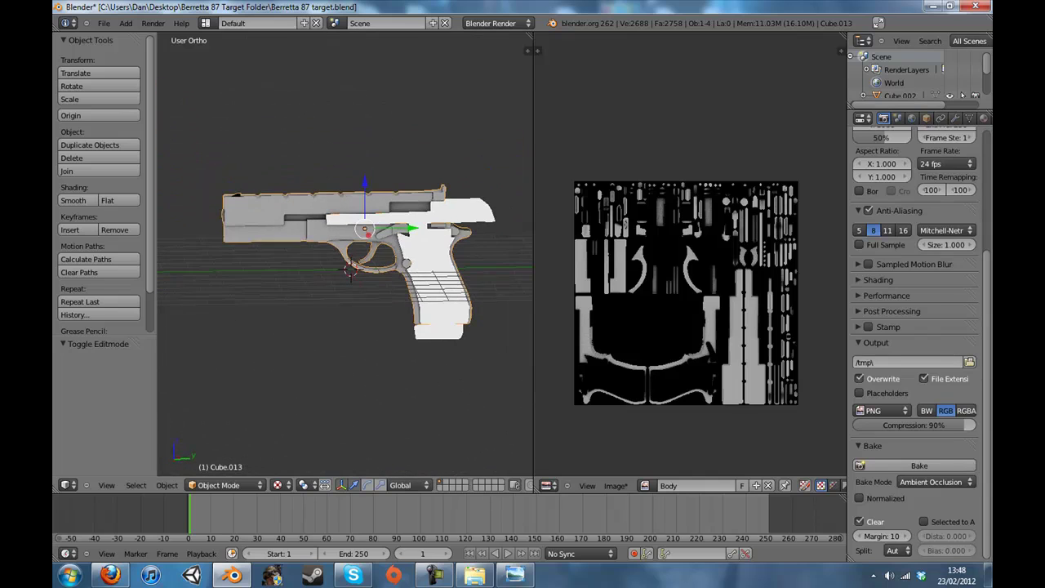
Select the slide and move it rearward along the Y axis by about 7.04 units, clear of the body.
{"action": "right_click", "coordinate": [453, 211]}
{"action": "middle_click_drag", "start_coordinate": [453, 212], "coordinate": [389, 212], "text": "shift"}
{"action": "scroll", "coordinate": [389, 212], "scroll_direction": "down", "scroll_amount": 2}
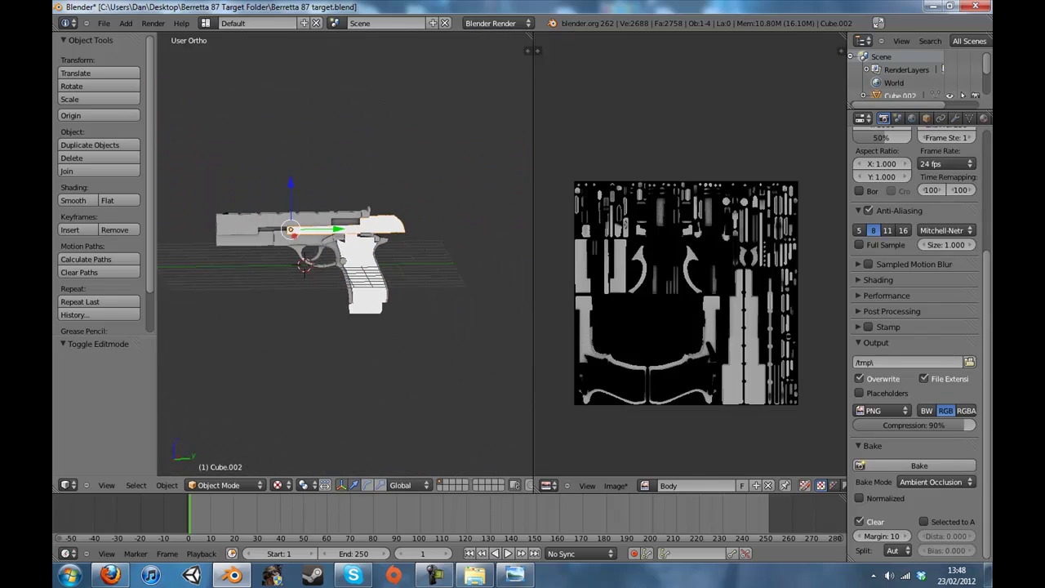
{"action": "left_click_drag", "start_coordinate": [338, 228], "coordinate": [468, 229]}
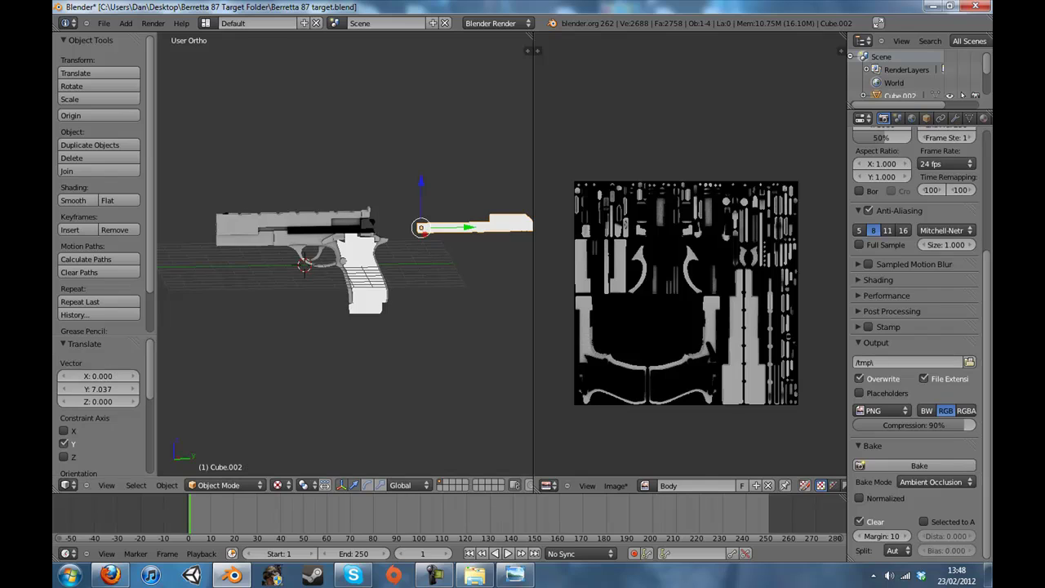
Select the pistol body, put it into Edit Mode and deselect all of its faces.
{"action": "scroll", "coordinate": [346, 236], "scroll_direction": "up", "scroll_amount": 4}
{"action": "middle_click_drag", "start_coordinate": [327, 228], "coordinate": [471, 231], "text": "shift"}
{"action": "right_click", "coordinate": [327, 220]}
{"action": "key", "text": "Tab"}
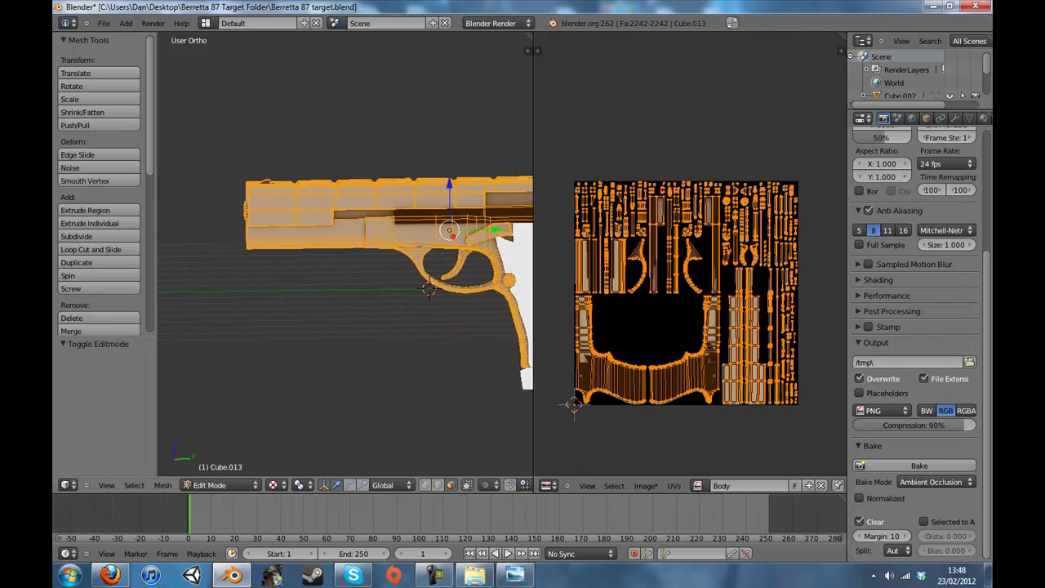
{"action": "scroll", "coordinate": [345, 253], "scroll_direction": "up", "scroll_amount": 5}
{"action": "key", "text": "a"}
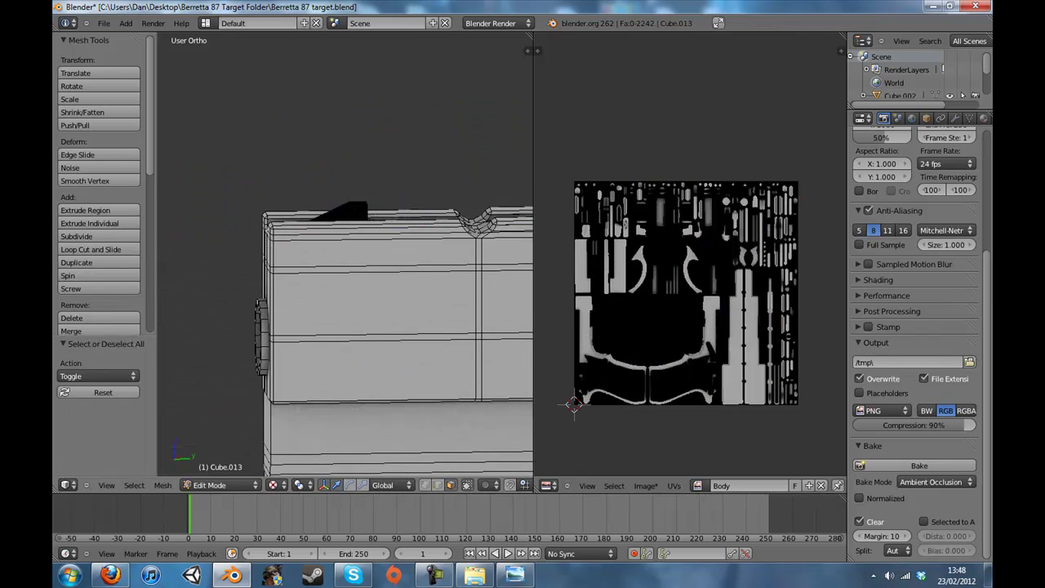
Select the front sight's linked faces, extend the selection to the linked barrel housing, and clear the selection.
{"action": "middle_click_drag", "start_coordinate": [335, 245], "coordinate": [349, 266]}
{"action": "scroll", "coordinate": [350, 266], "scroll_direction": "up", "scroll_amount": 4}
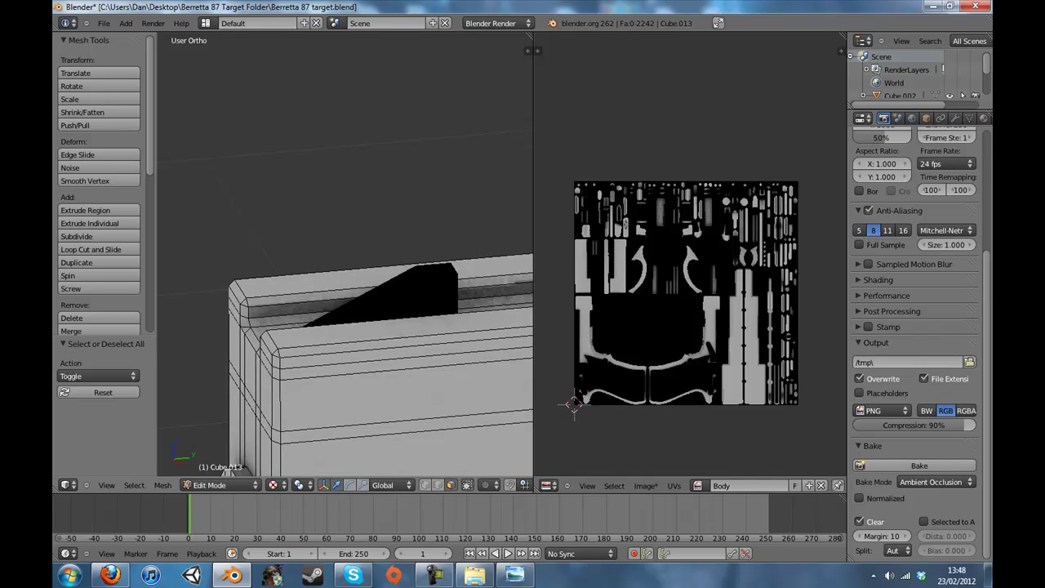
{"action": "key", "text": "ctrl+l"}
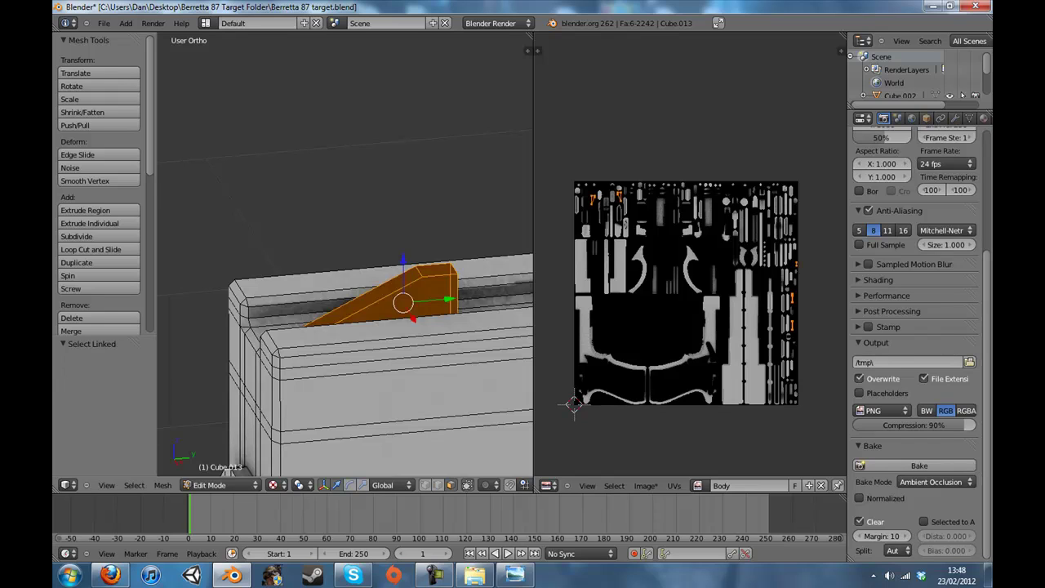
{"action": "scroll", "coordinate": [345, 257], "scroll_direction": "down", "scroll_amount": 3}
{"action": "scroll", "coordinate": [345, 257], "scroll_direction": "down", "scroll_amount": 2}
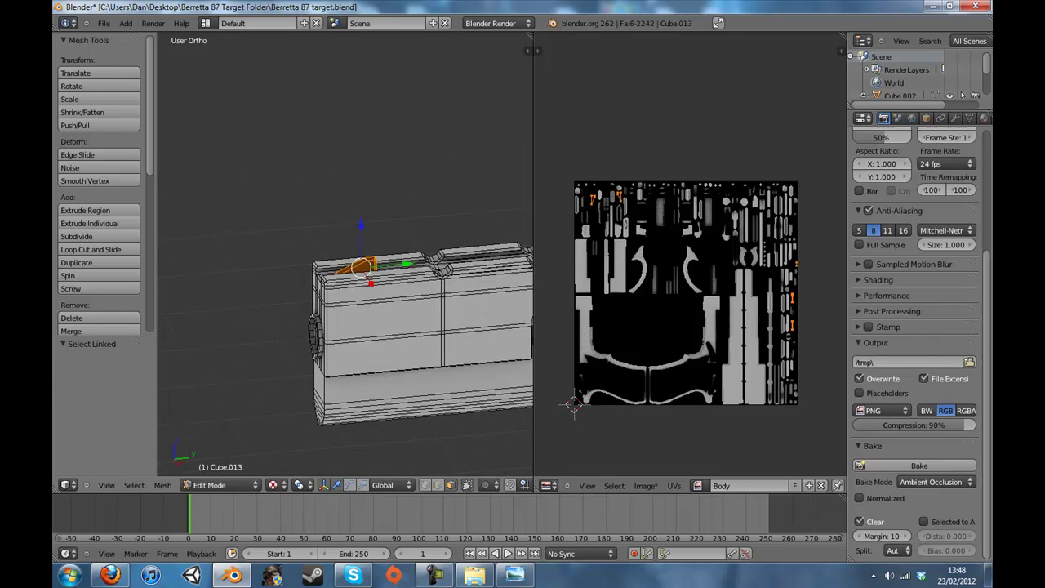
{"action": "key", "text": "l"}
{"action": "scroll", "coordinate": [345, 257], "scroll_direction": "down", "scroll_amount": 6}
{"action": "key", "text": "l"}
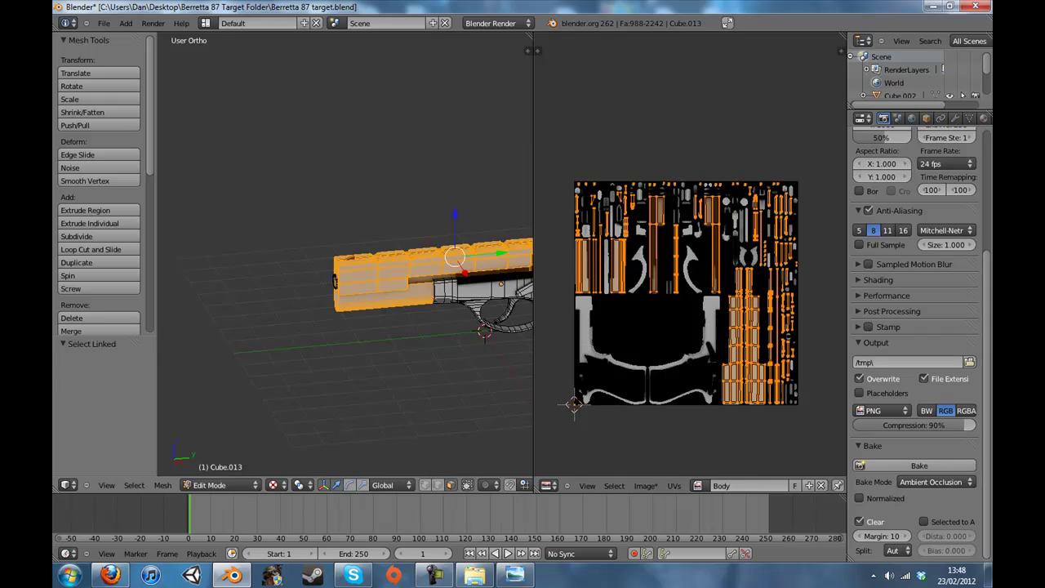
{"action": "key", "text": "a"}
Select the front sight's linked faces, flip their normals, and return the pistol body to Object Mode.
{"action": "scroll", "coordinate": [408, 327], "scroll_direction": "up", "scroll_amount": 5}
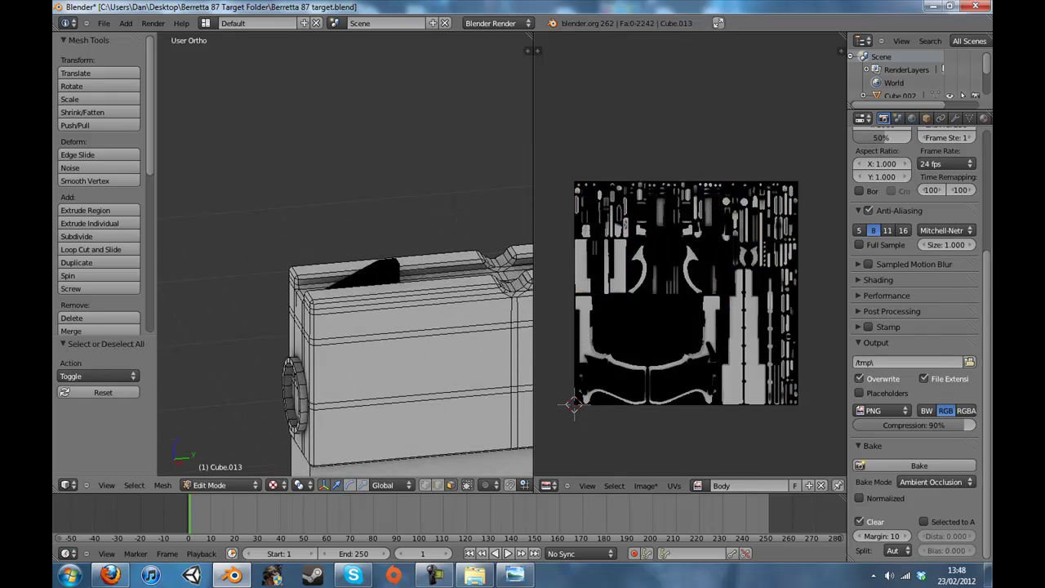
{"action": "key", "text": "l"}
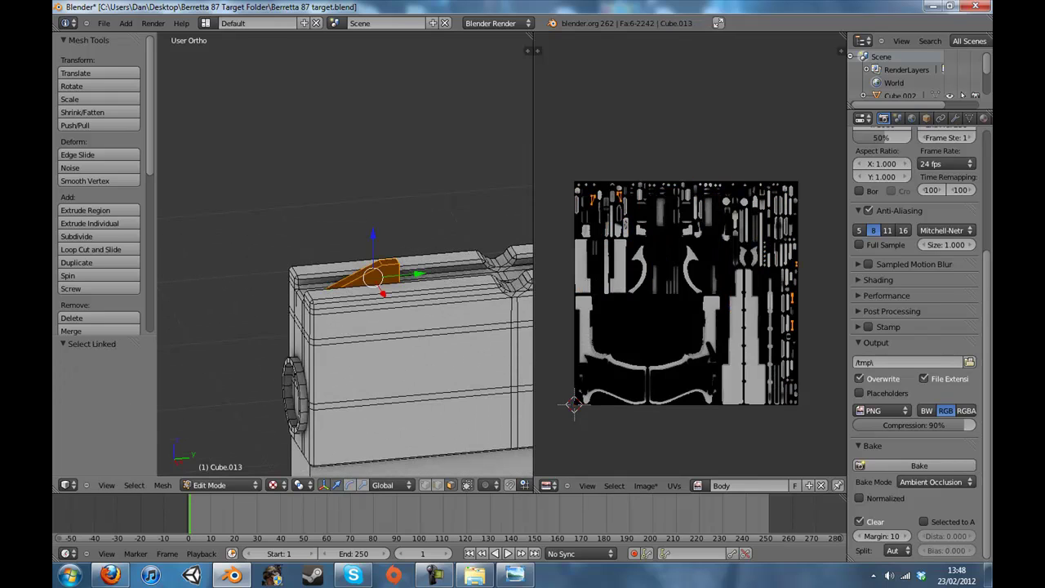
{"action": "scroll", "coordinate": [98, 183], "scroll_direction": "down", "scroll_amount": 7}
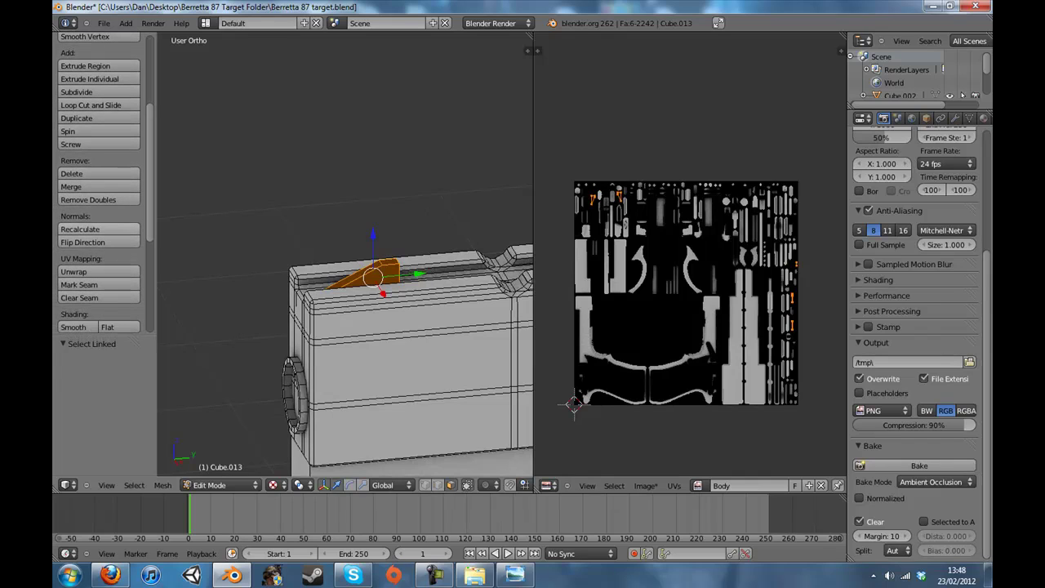
{"action": "left_click", "coordinate": [82, 242]}
{"action": "key", "text": "Tab"}
{"action": "scroll", "coordinate": [345, 269], "scroll_direction": "up", "scroll_amount": 2}
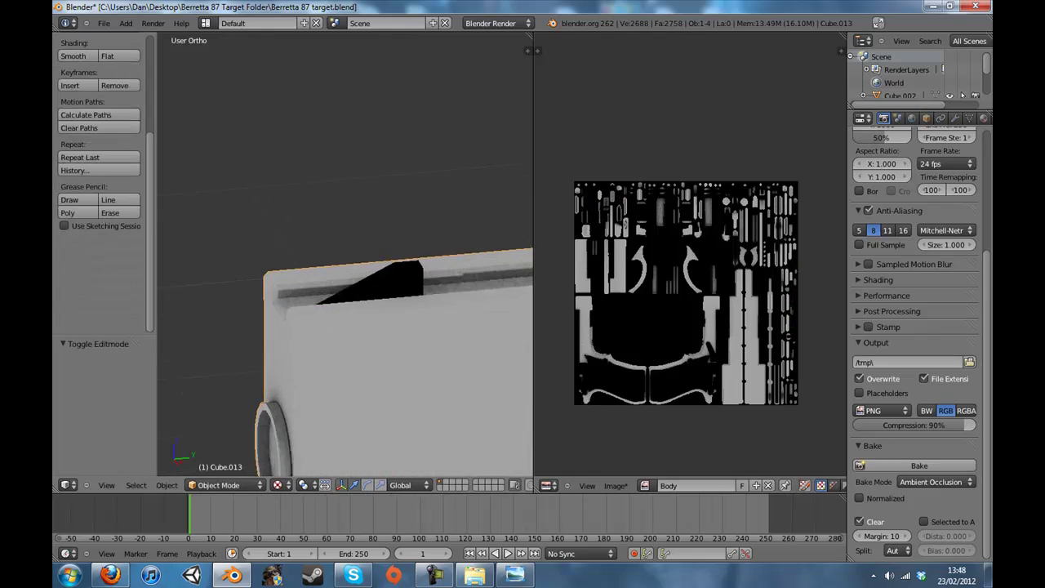
Put the pistol body back into Edit Mode with all faces selected and rebake its ambient occlusion.
{"action": "middle_click_drag", "start_coordinate": [346, 269], "coordinate": [302, 224]}
{"action": "scroll", "coordinate": [302, 224], "scroll_direction": "down", "scroll_amount": 6}
{"action": "scroll", "coordinate": [346, 255], "scroll_direction": "down", "scroll_amount": 5}
{"action": "middle_click_drag", "start_coordinate": [425, 262], "coordinate": [281, 265], "text": "shift"}
{"action": "scroll", "coordinate": [345, 255], "scroll_direction": "up", "scroll_amount": 5}
{"action": "mouse_move", "coordinate": [345, 269]}
{"action": "middle_mouse_down"}
{"action": "mouse_move", "coordinate": [319, 253]}
{"action": "mouse_move", "coordinate": [391, 298]}
{"action": "mouse_move", "coordinate": [351, 318]}
{"action": "mouse_move", "coordinate": [323, 257]}
{"action": "mouse_move", "coordinate": [346, 286]}
{"action": "middle_mouse_up"}
{"action": "scroll", "coordinate": [347, 286], "scroll_direction": "down", "scroll_amount": 4}
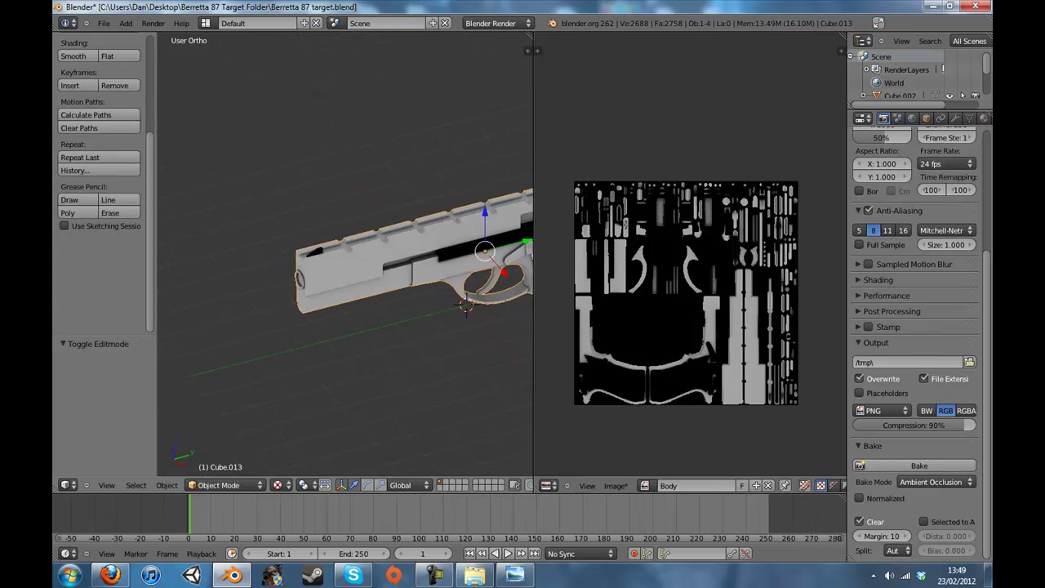
{"action": "key", "text": "KP_Decimal"}
{"action": "key", "text": "Tab"}
{"action": "key", "text": "a"}
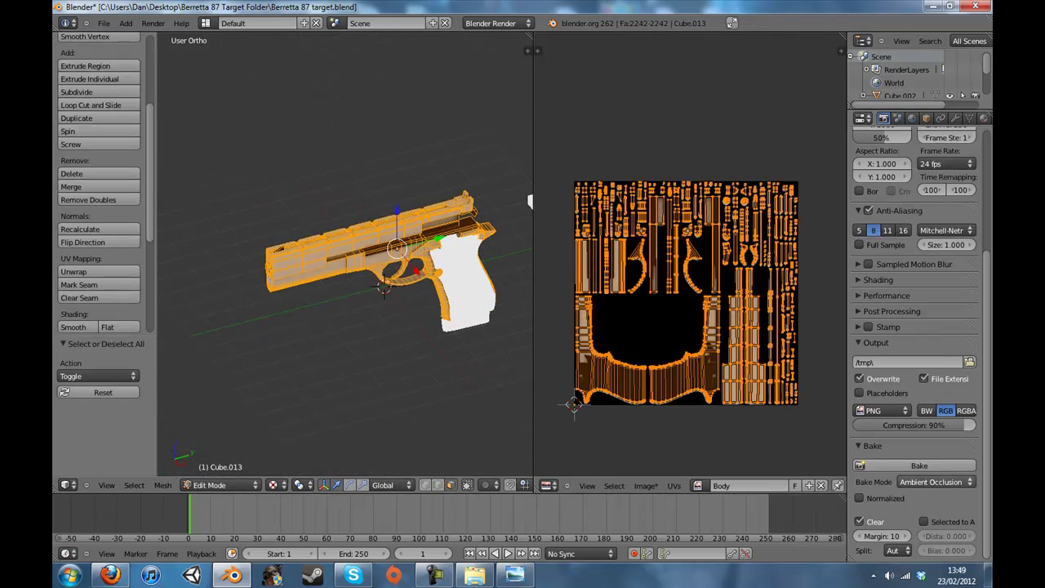
{"action": "left_click", "coordinate": [919, 465]}
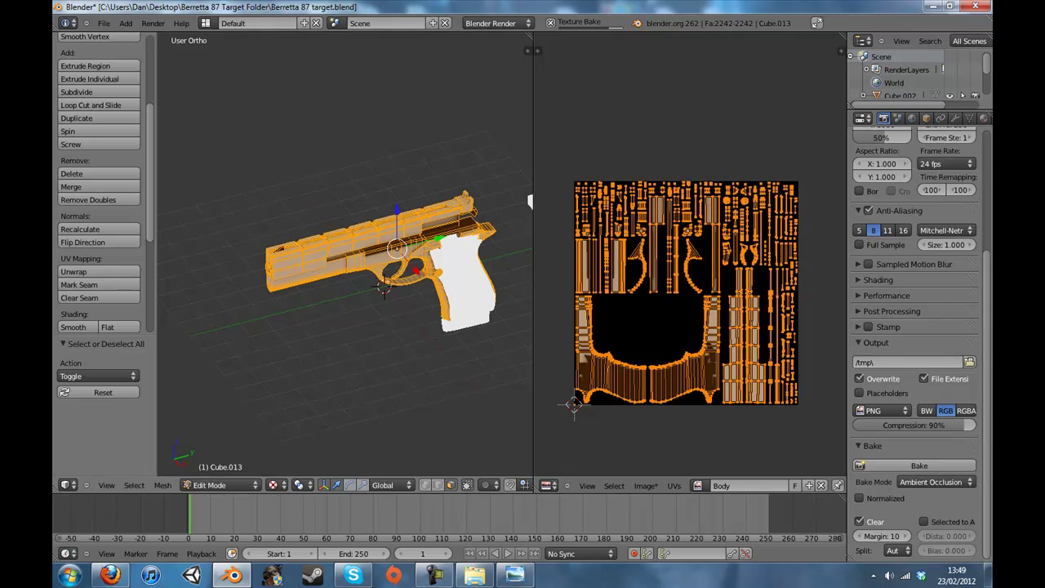
Return the pistol body to Object Mode and examine the rebaked shading on the barrel housing, frame and trigger guard.
{"action": "scroll", "coordinate": [346, 254], "scroll_direction": "up", "scroll_amount": 6}
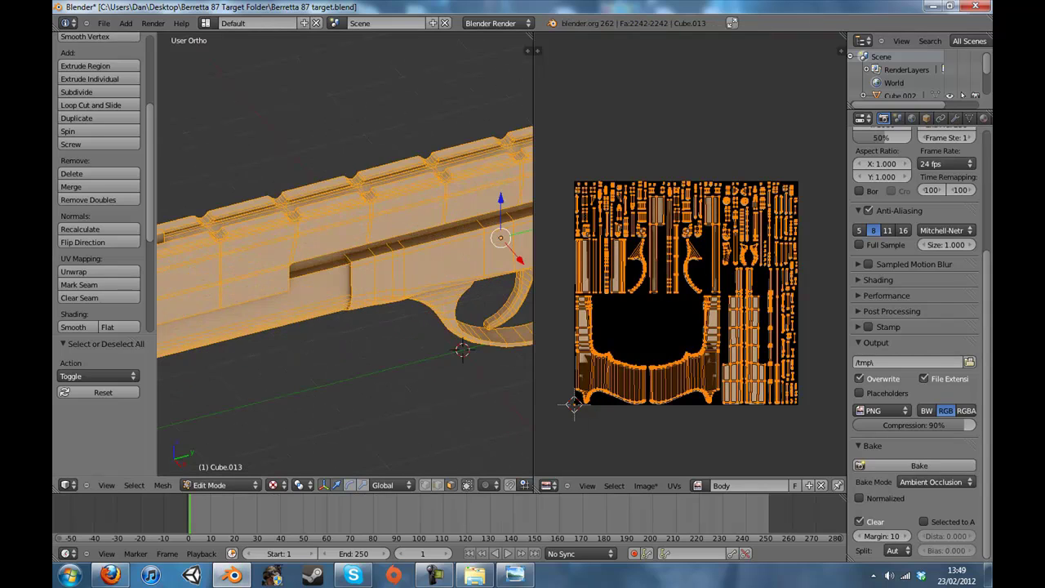
{"action": "key", "text": "Tab"}
{"action": "middle_click_drag", "start_coordinate": [345, 253], "coordinate": [286, 216]}
{"action": "scroll", "coordinate": [345, 254], "scroll_direction": "down", "scroll_amount": 8}
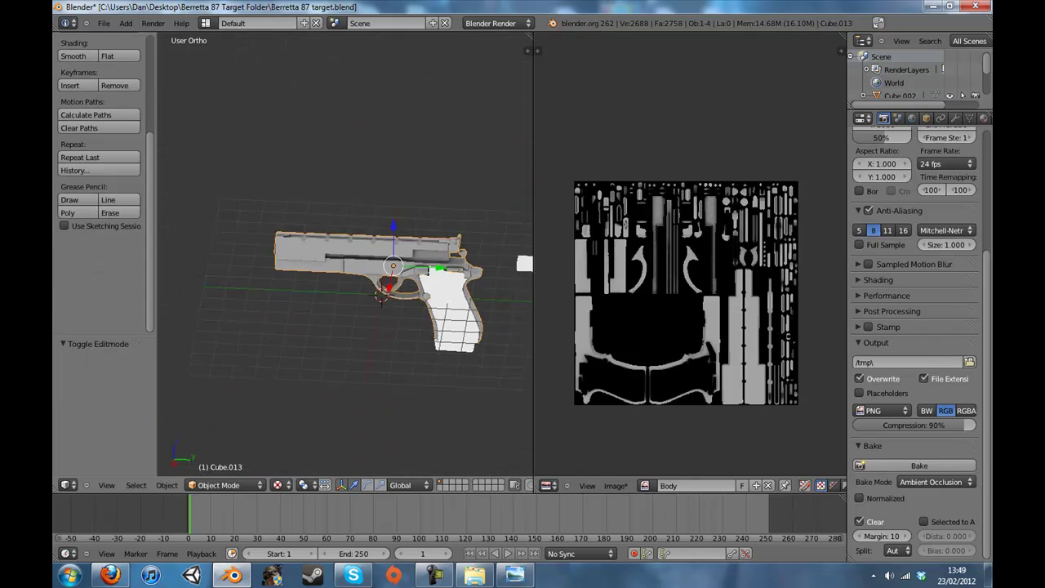
{"action": "mouse_move", "coordinate": [346, 254]}
{"action": "middle_mouse_down"}
{"action": "mouse_move", "coordinate": [400, 241]}
{"action": "mouse_move", "coordinate": [349, 237]}
{"action": "middle_mouse_up"}
{"action": "scroll", "coordinate": [345, 254], "scroll_direction": "up", "scroll_amount": 5}
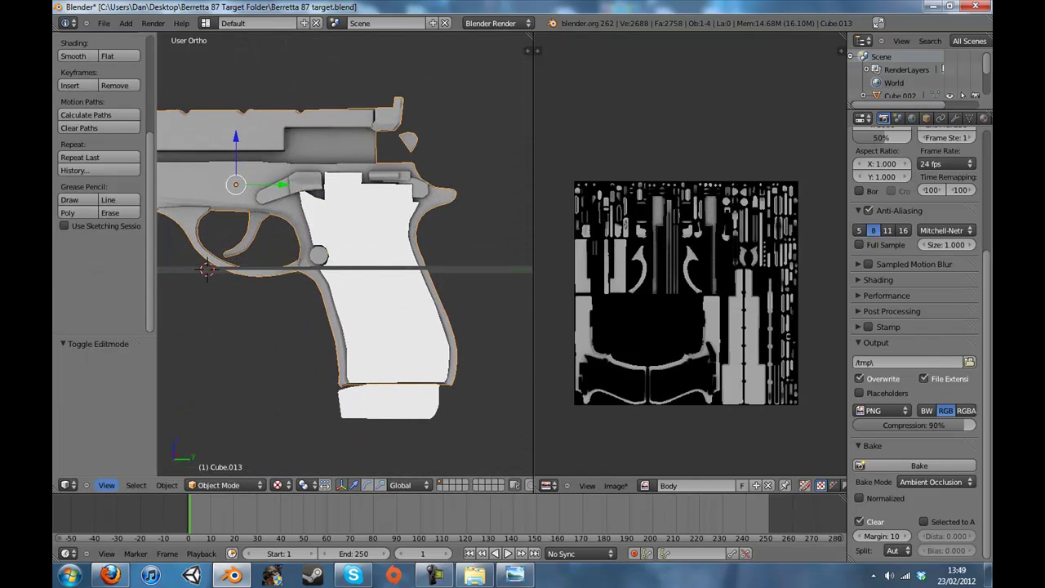
From the right side view, move the slide forward along Y by about 5.126 and another 1.996 units, using wireframe to align it.
{"action": "left_click", "coordinate": [106, 485]}
{"action": "left_click", "coordinate": [123, 380]}
{"action": "scroll", "coordinate": [346, 254], "scroll_direction": "down", "scroll_amount": 6}
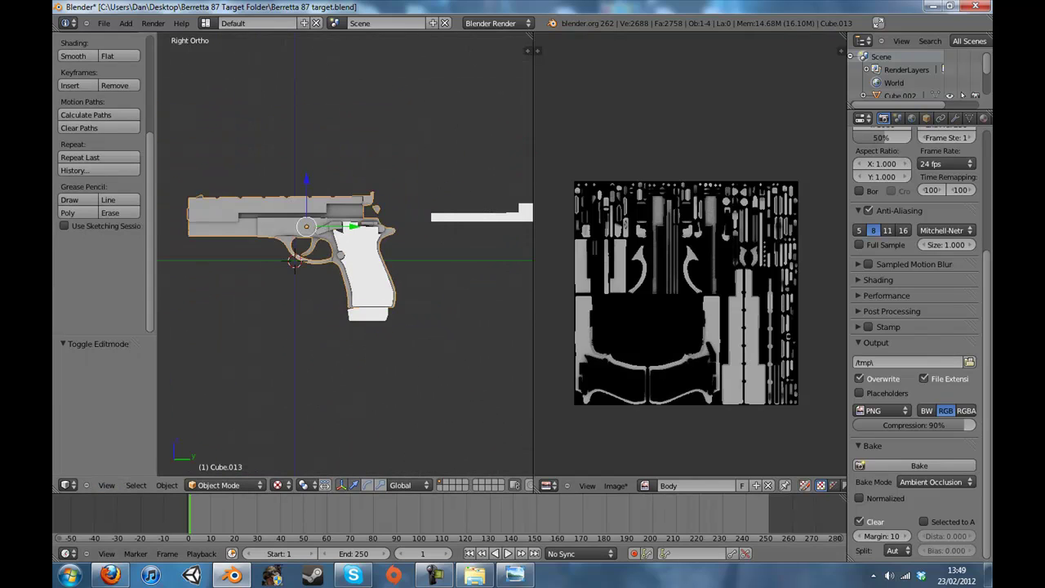
{"action": "right_click", "coordinate": [481, 216]}
{"action": "middle_click_drag", "start_coordinate": [481, 215], "coordinate": [465, 214], "text": "shift"}
{"action": "scroll", "coordinate": [345, 254], "scroll_direction": "up", "scroll_amount": 2}
{"action": "scroll", "coordinate": [345, 253], "scroll_direction": "up", "scroll_amount": 1}
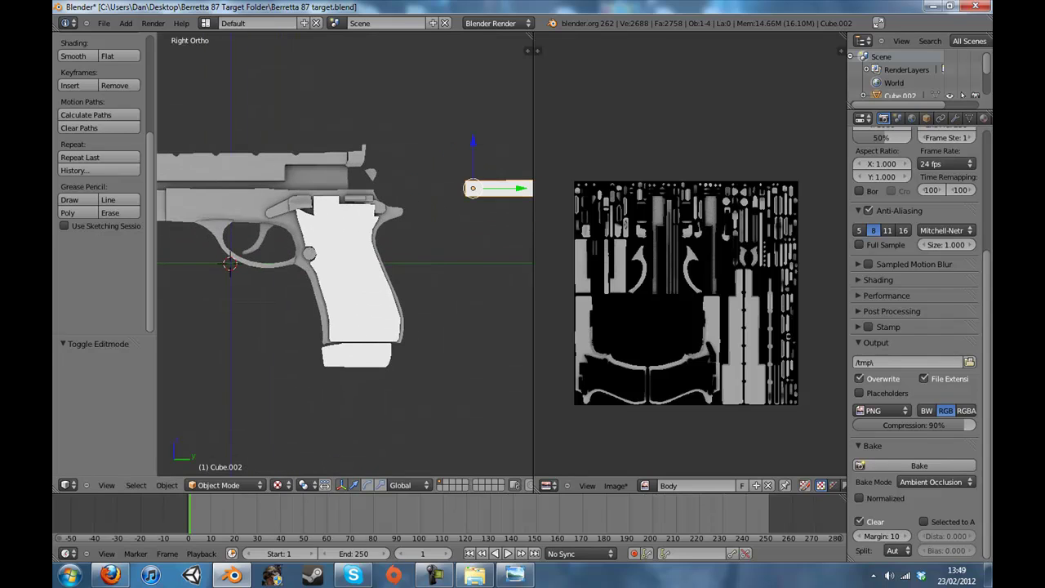
{"action": "left_click_drag", "start_coordinate": [519, 188], "coordinate": [244, 189]}
{"action": "key", "text": "z"}
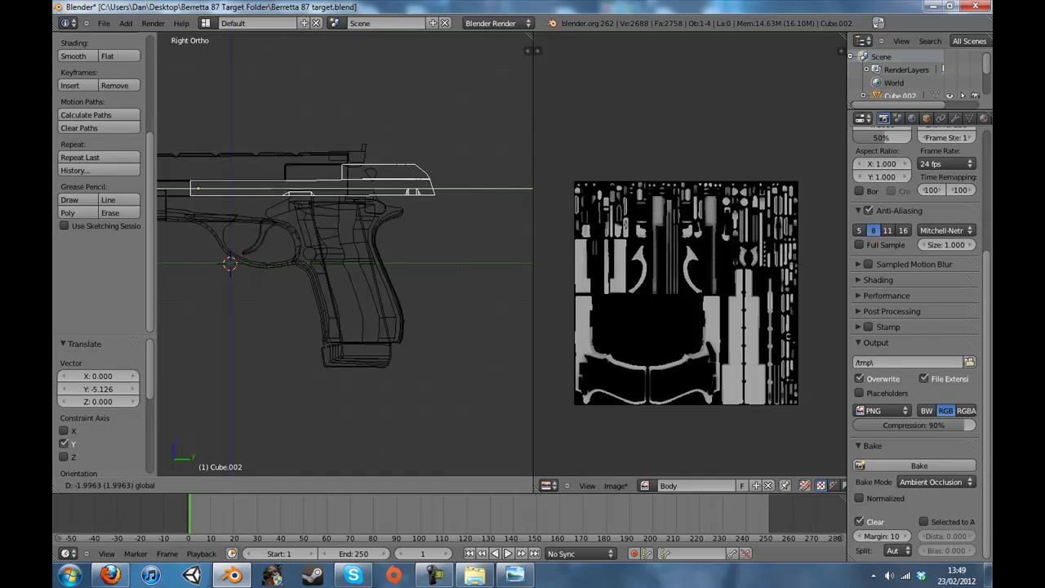
Nudge the slide rearward along Y by about 0.027 units to seat it on the body, and restore textured shading.
{"action": "scroll", "coordinate": [344, 253], "scroll_direction": "up", "scroll_amount": 6}
{"action": "middle_click_drag", "start_coordinate": [244, 188], "coordinate": [446, 267], "text": "shift"}
{"action": "scroll", "coordinate": [344, 254], "scroll_direction": "down", "scroll_amount": 1}
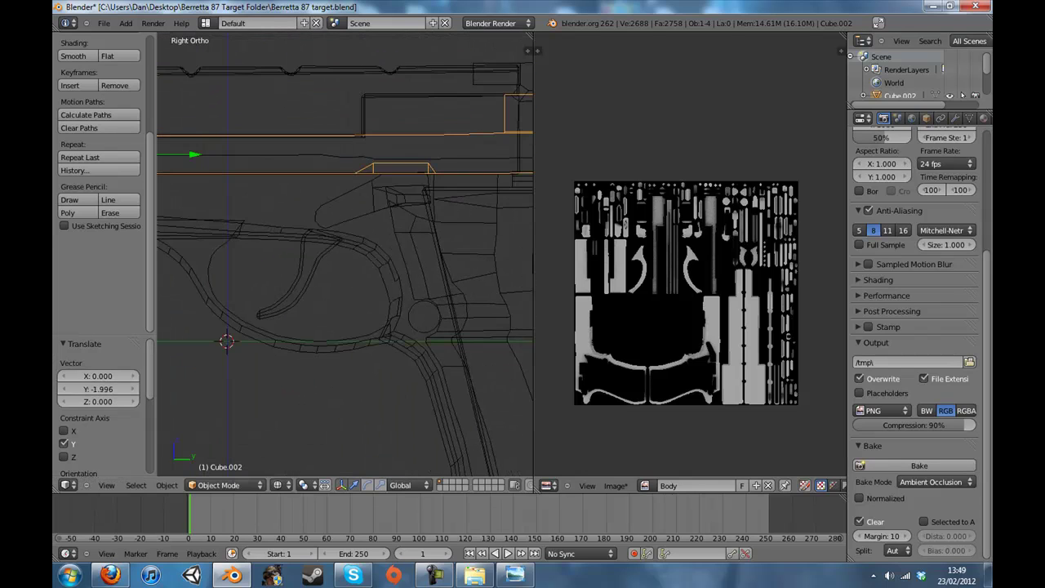
{"action": "left_click_drag", "start_coordinate": [194, 154], "coordinate": [197, 154]}
{"action": "key", "text": "z"}
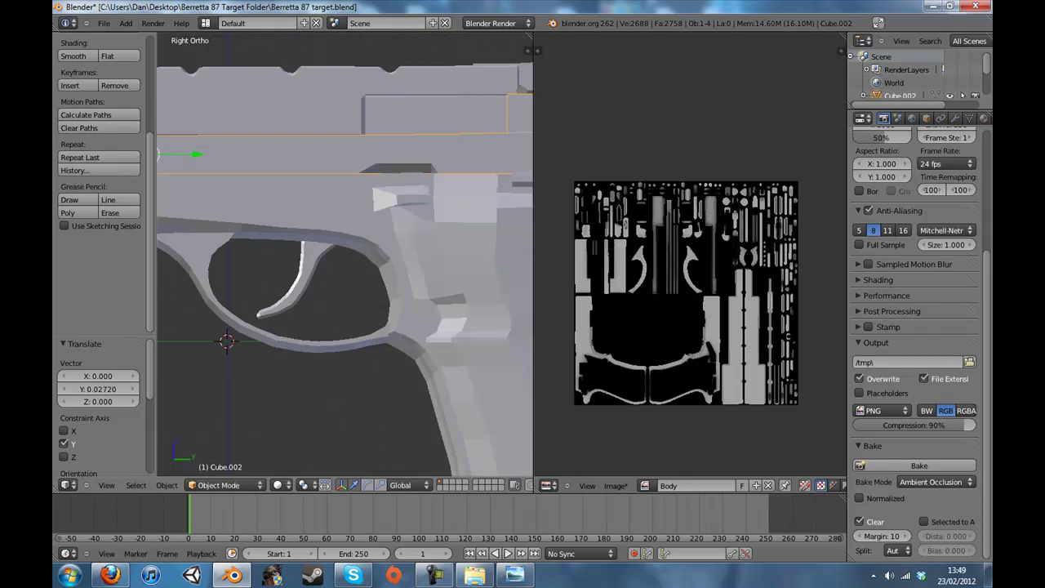
{"action": "scroll", "coordinate": [344, 262], "scroll_direction": "down", "scroll_amount": 3}
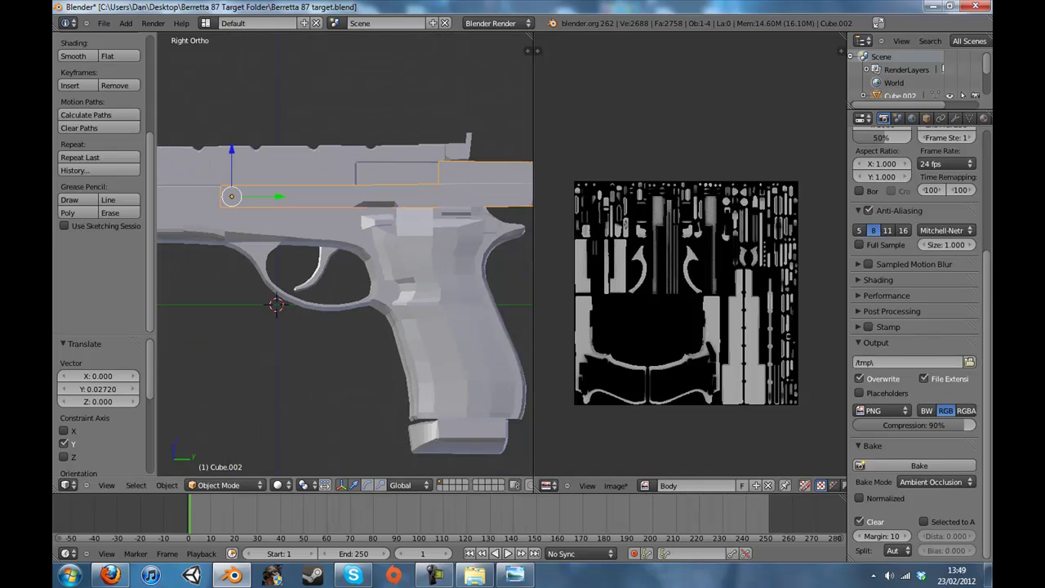
{"action": "scroll", "coordinate": [344, 255], "scroll_direction": "down", "scroll_amount": 2}
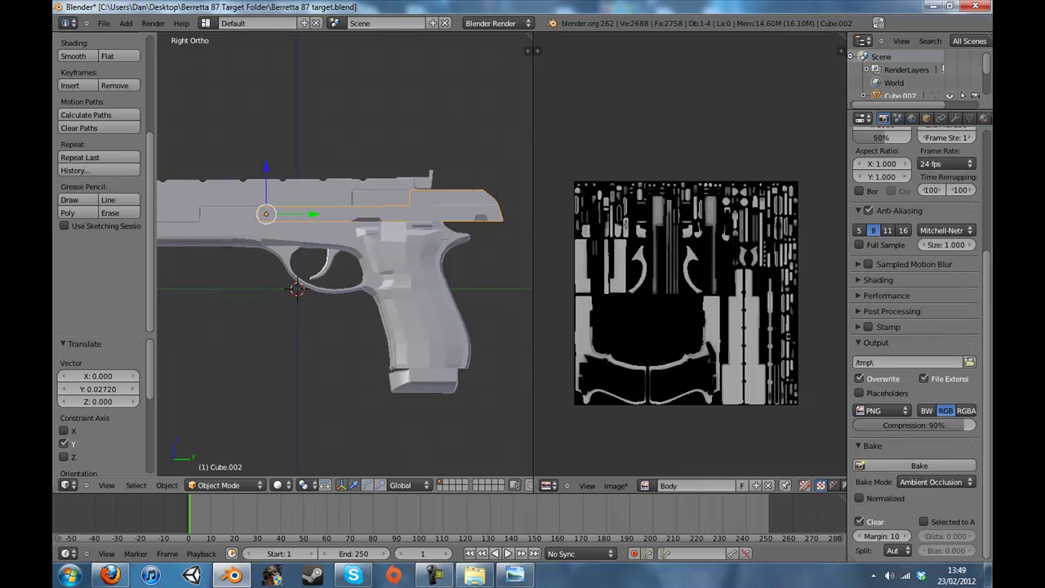
{"action": "scroll", "coordinate": [344, 255], "scroll_direction": "up", "scroll_amount": 1}
{"action": "key", "text": "z"}
{"action": "key", "text": "z"}
{"action": "key", "text": "alt+z"}
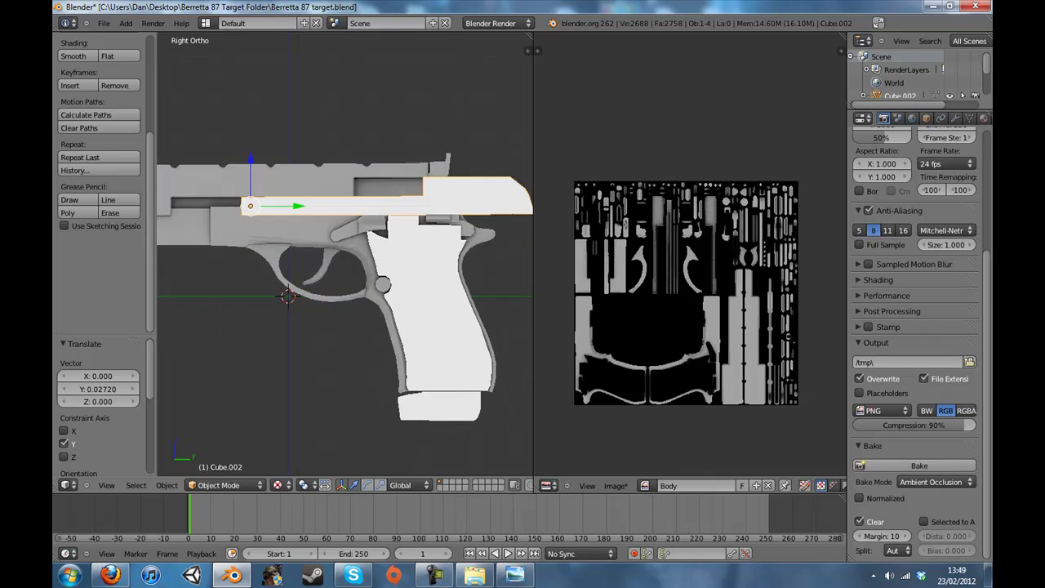
Select all of the slide's faces in Edit Mode and unwrap them with Smart UV Project, angle limit 66 and island margin 1.00.
{"action": "middle_click_drag", "start_coordinate": [344, 255], "coordinate": [361, 286]}
{"action": "key", "text": "Tab"}
{"action": "key", "text": "a"}
{"action": "key", "text": "a"}
{"action": "key", "text": "l"}
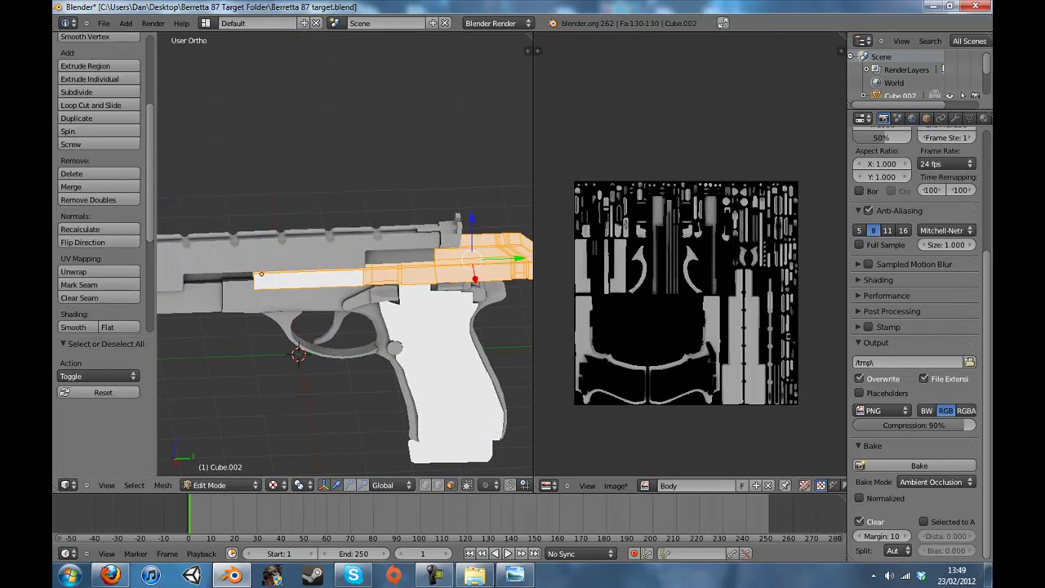
{"action": "key", "text": "u"}
{"action": "left_click", "coordinate": [371, 277]}
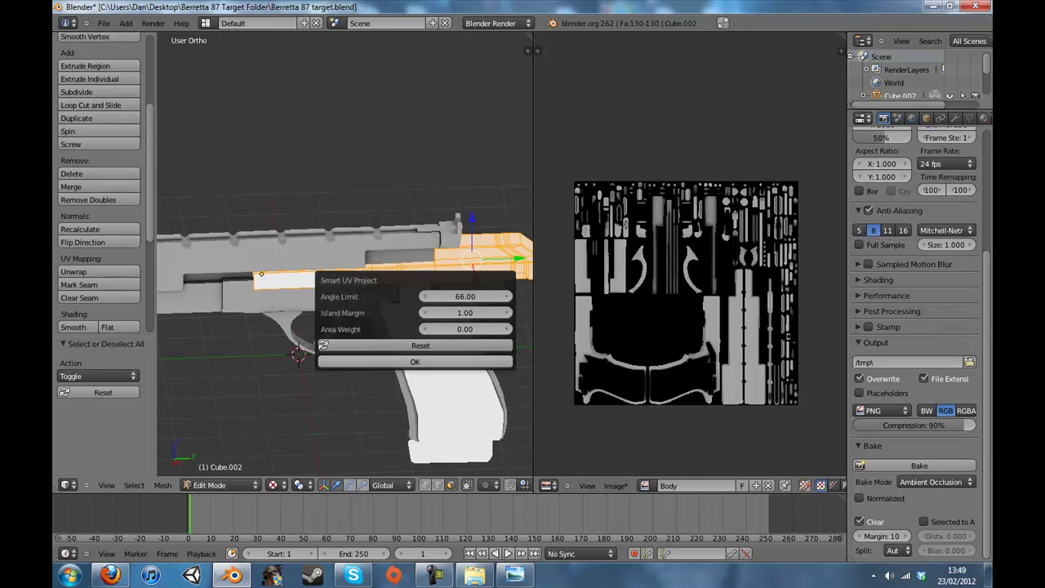
{"action": "left_click", "coordinate": [414, 362]}
{"action": "scroll", "coordinate": [674, 342], "scroll_direction": "up", "scroll_amount": 2}
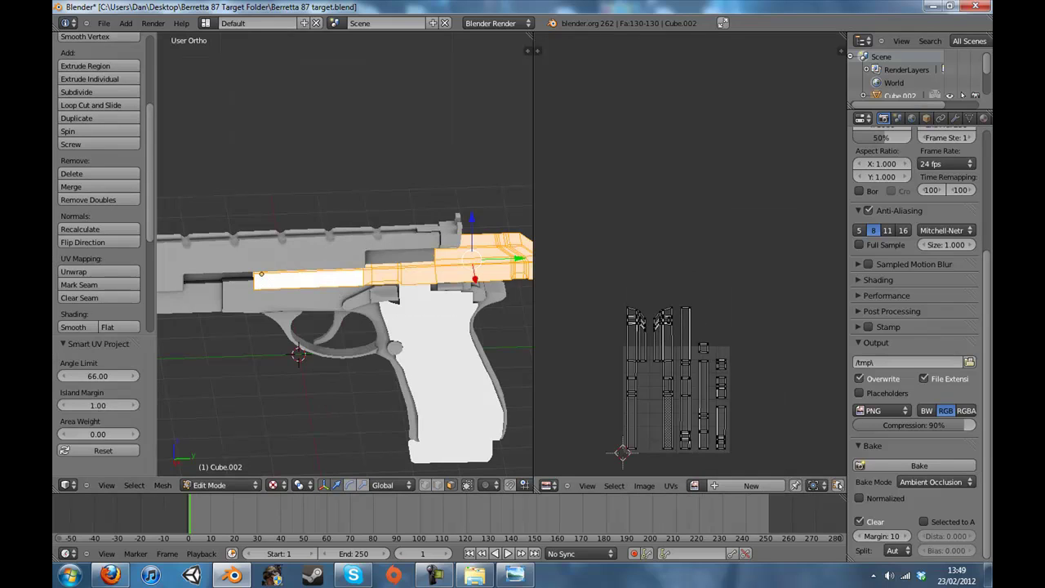
{"action": "scroll", "coordinate": [684, 343], "scroll_direction": "up", "scroll_amount": 2}
{"action": "scroll", "coordinate": [684, 343], "scroll_direction": "down", "scroll_amount": 2}
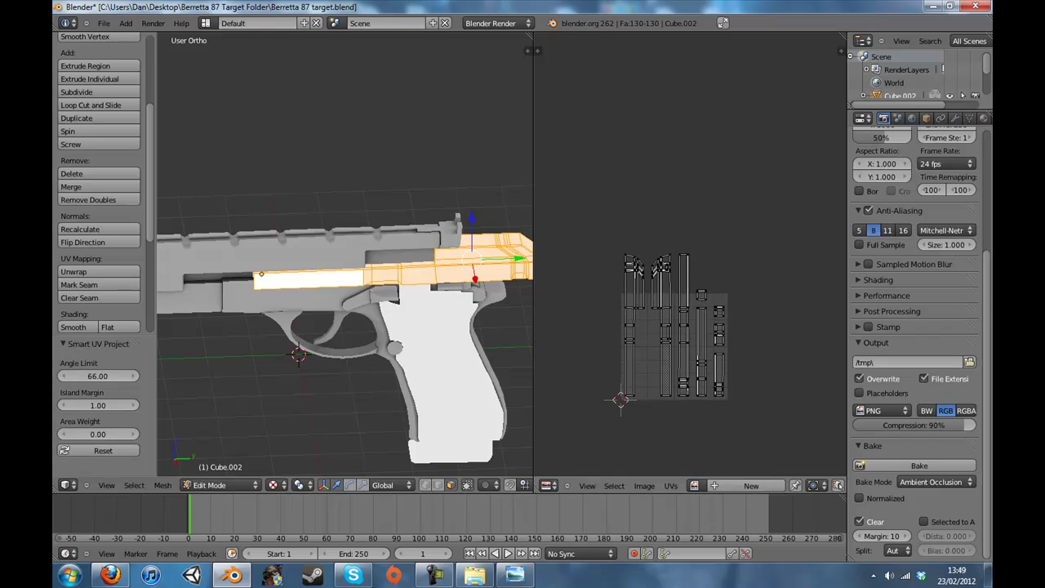
Run Smart UV Project on the slide again with angle limit 66, island margin 1.00 and area weight 0.
{"action": "key", "text": "u"}
{"action": "left_click", "coordinate": [350, 242]}
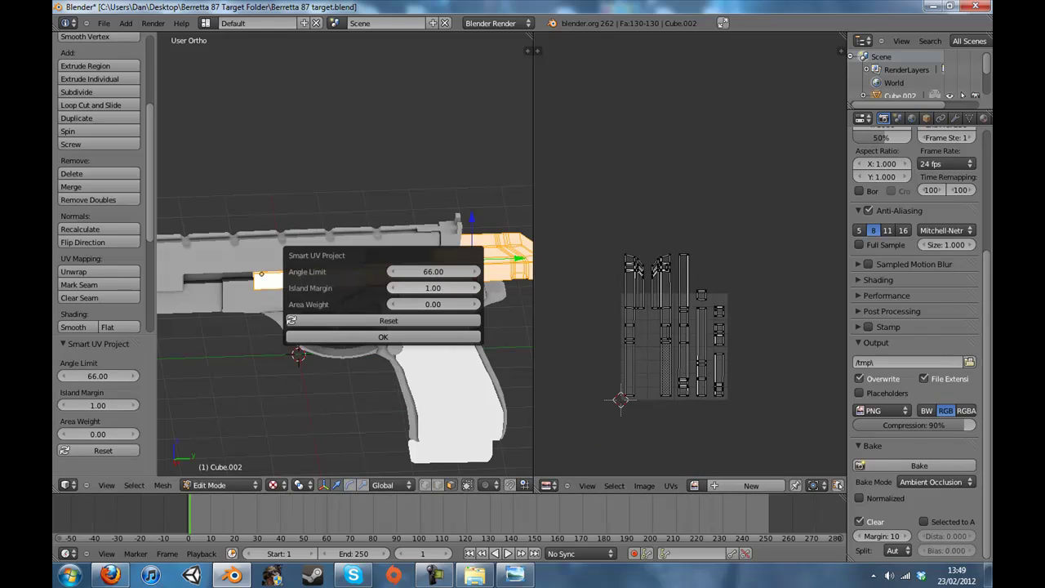
{"action": "left_click", "coordinate": [383, 336]}
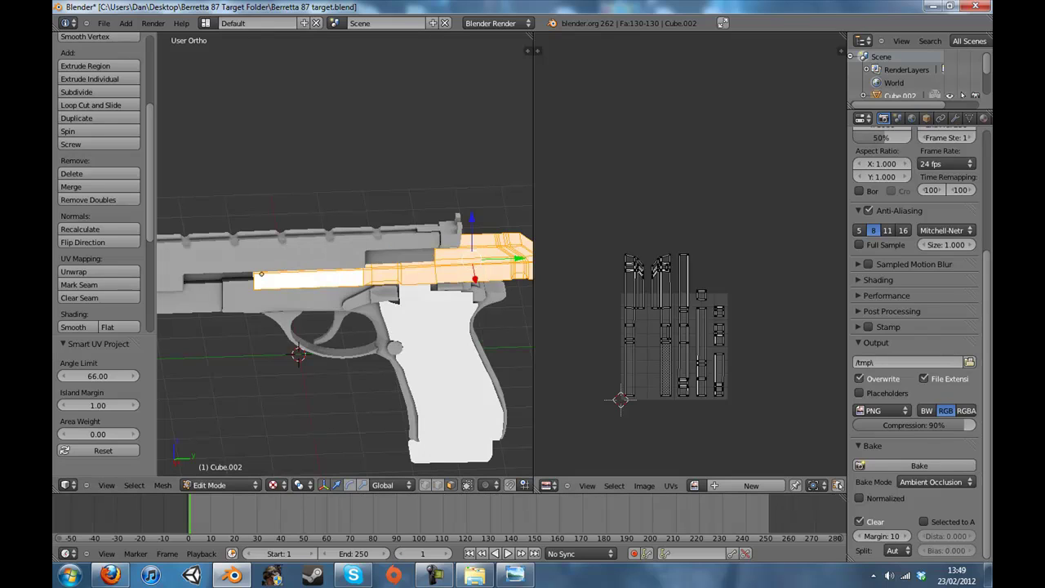
Select all of the slide's UV islands, scale them to about 0.777, and further shrink and move them inside the UV square.
{"action": "key", "text": "a"}
{"action": "middle_click_drag", "start_coordinate": [693, 367], "coordinate": [697, 291]}
{"action": "key", "text": "s"}
{"action": "left_click", "coordinate": [691, 284]}
{"action": "key", "text": "g"}
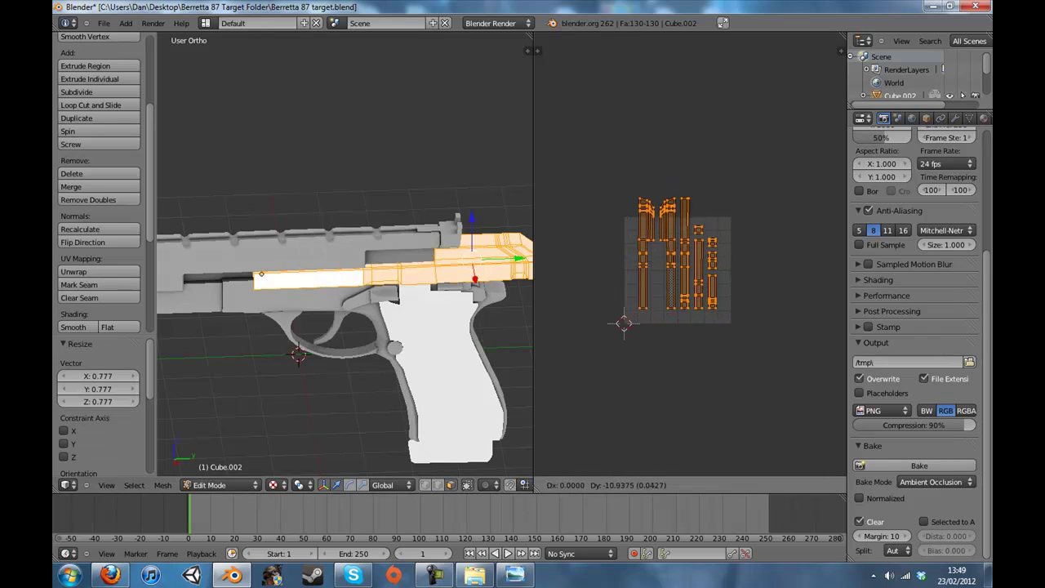
{"action": "left_click", "coordinate": [692, 306]}
{"action": "key", "text": "s"}
{"action": "left_click", "coordinate": [691, 301]}
{"action": "key", "text": "g"}
{"action": "key", "text": "Return"}
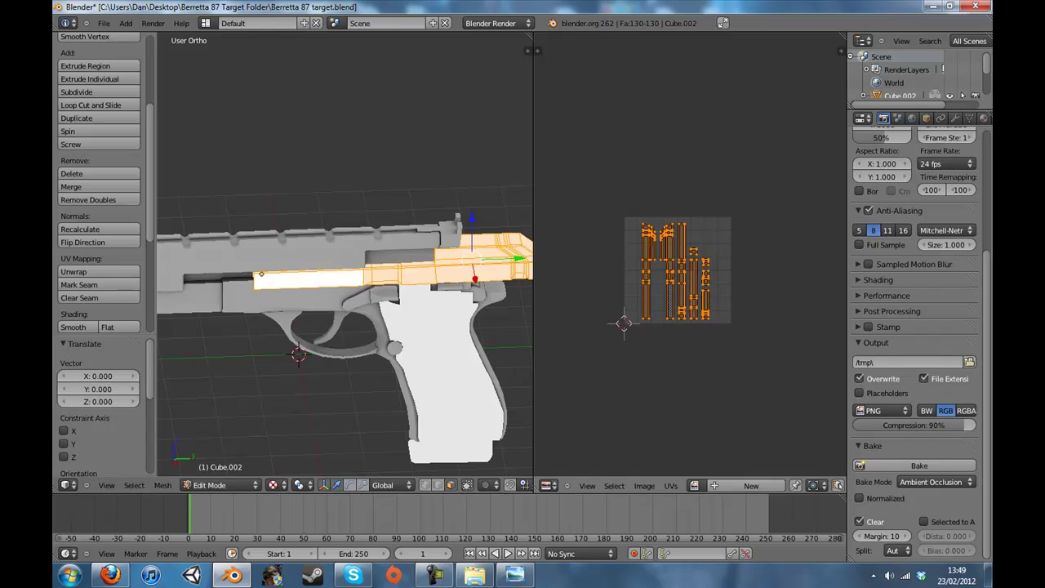
Enlarge the slide's UV islands by about 1.101 and position them to fill the height of the UV square.
{"action": "scroll", "coordinate": [690, 270], "scroll_direction": "up", "scroll_amount": 4}
{"action": "key", "text": "s"}
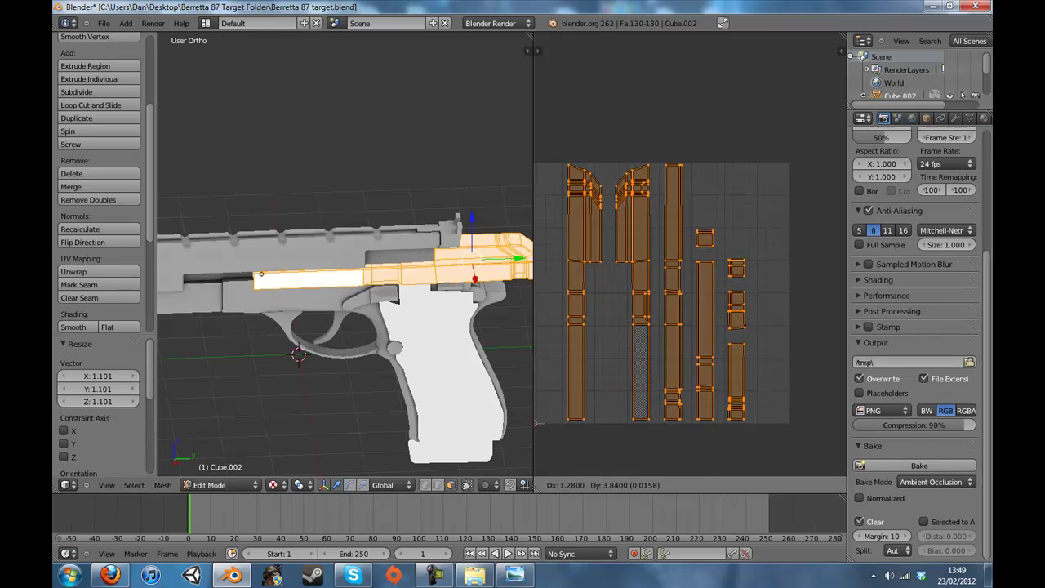
{"action": "key", "text": "Return"}
{"action": "middle_click_drag", "start_coordinate": [691, 293], "coordinate": [717, 258]}
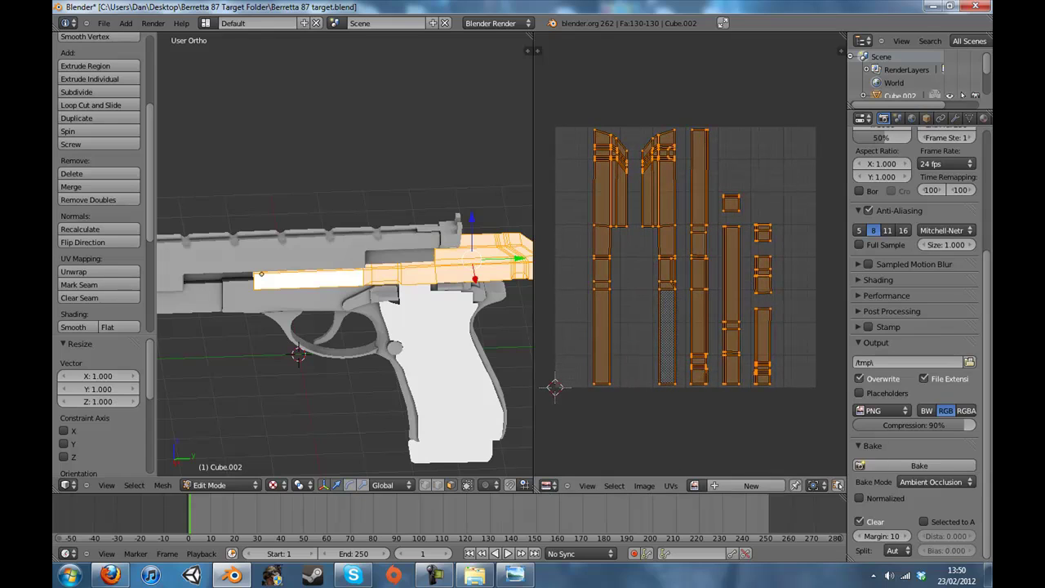
Create a new 2048 × 2048 image named Slider for the slide's UVs, dismissing the Windows color scheme prompt.
{"action": "left_click", "coordinate": [751, 485]}
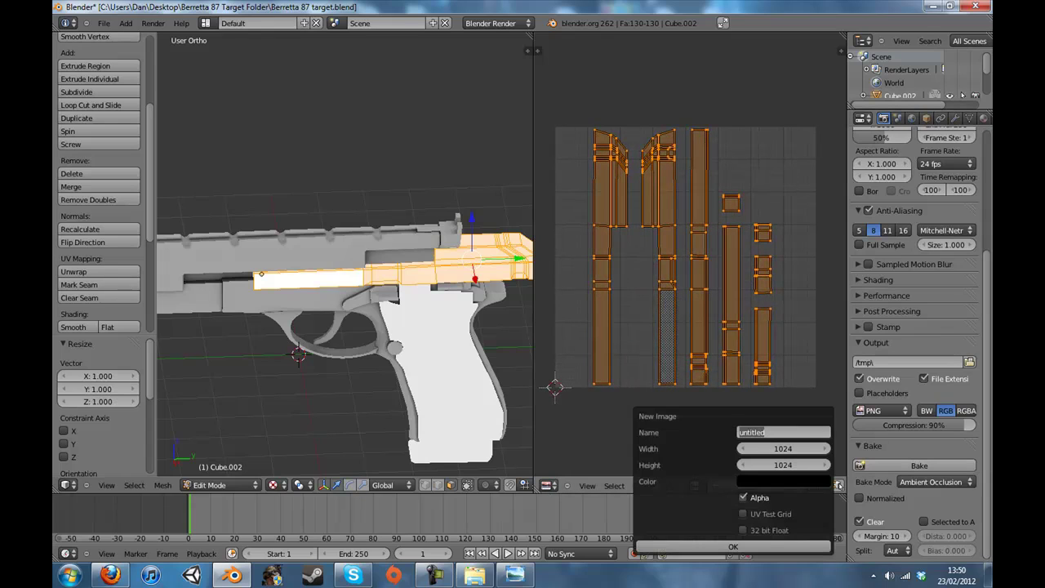
{"action": "key", "text": "Tab"}
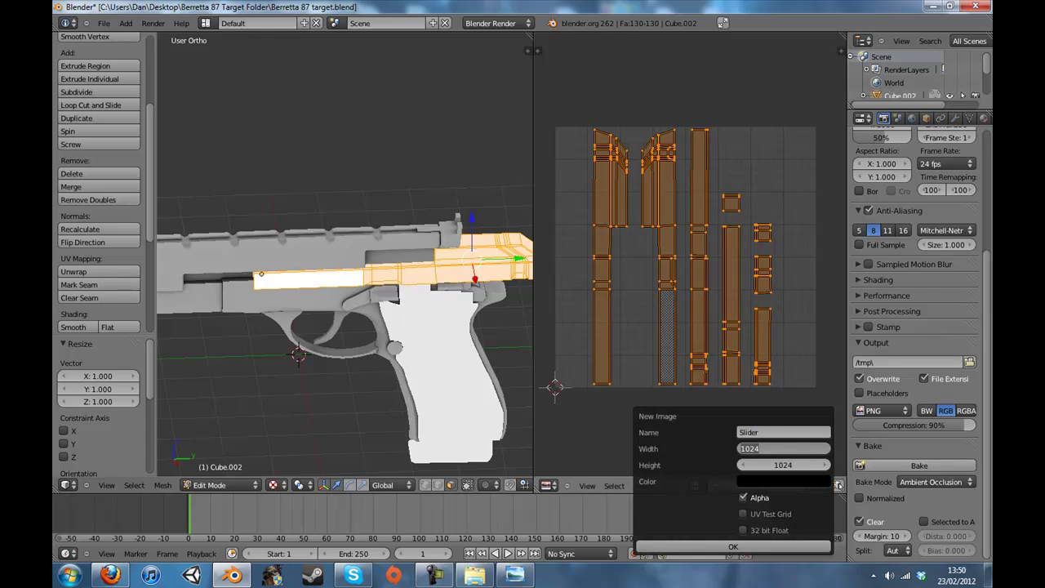
{"action": "type", "text": "2048"}
{"action": "key", "text": "Tab"}
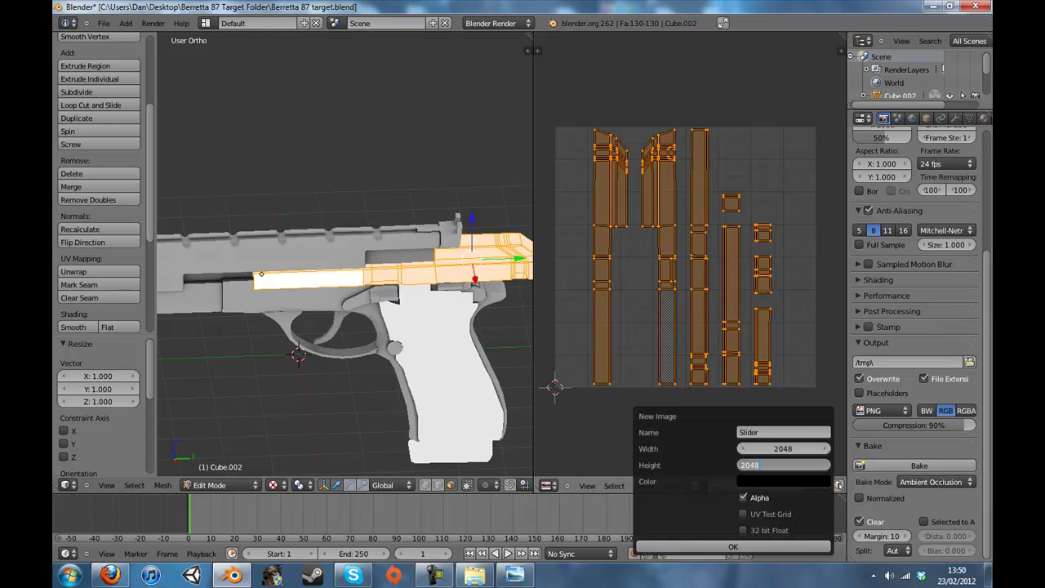
{"action": "type", "text": "2048"}
{"action": "key", "text": "Return"}
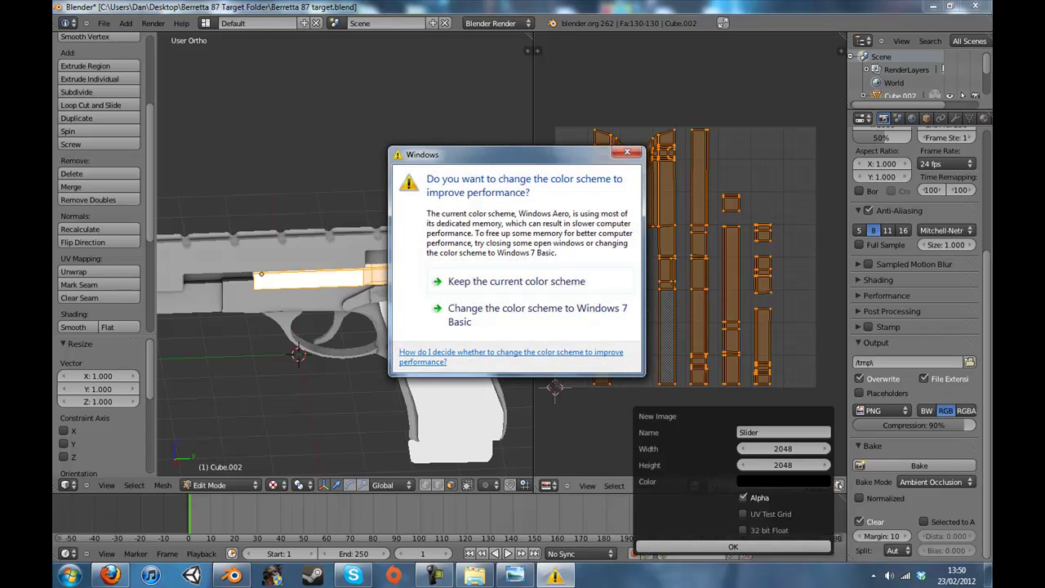
{"action": "left_click", "coordinate": [627, 152]}
{"action": "left_click", "coordinate": [733, 546]}
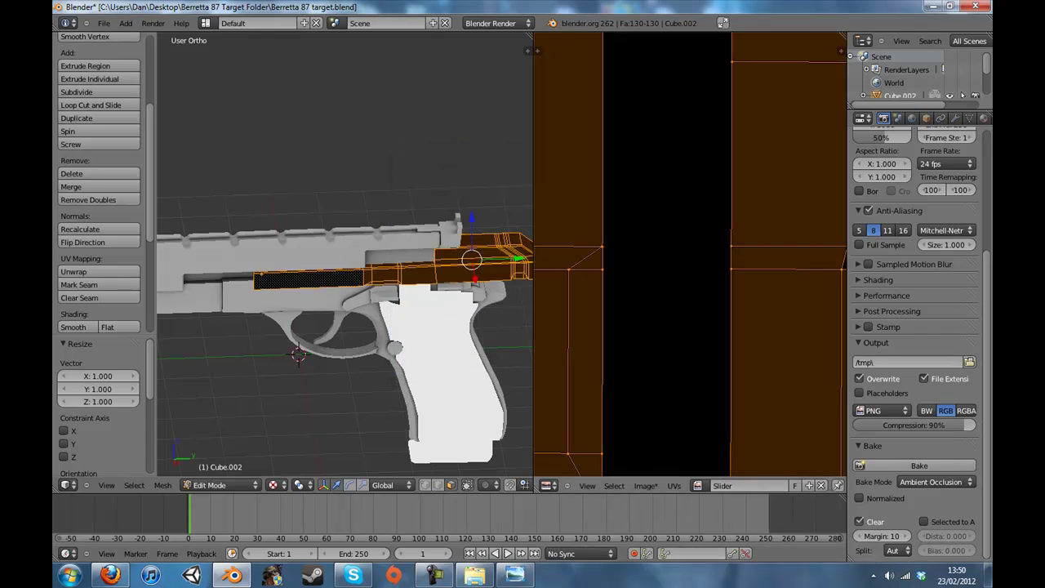
Bake the slide's ambient occlusion to the Slider image.
{"action": "scroll", "coordinate": [691, 254], "scroll_direction": "down", "scroll_amount": 10}
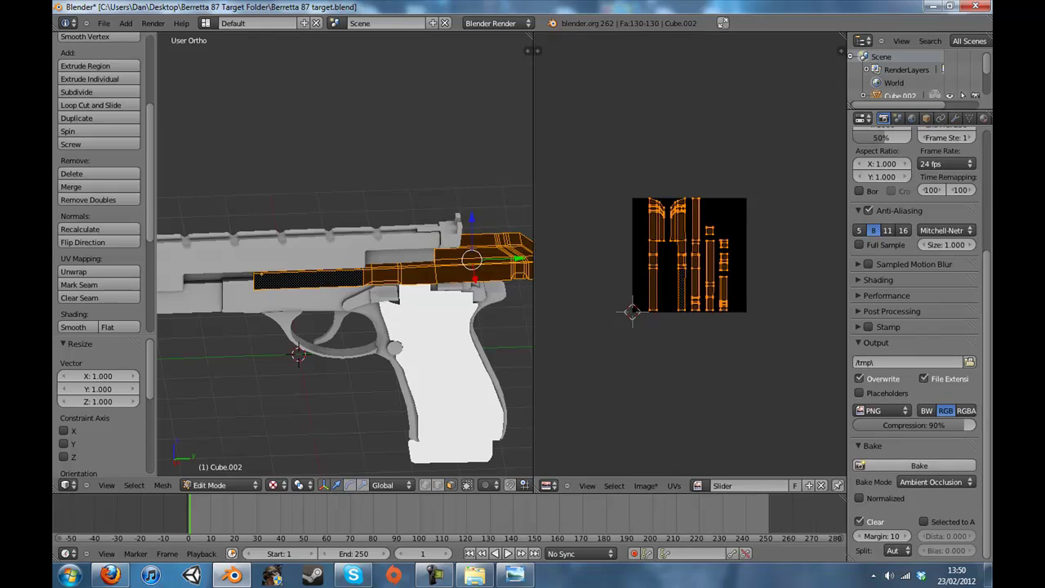
{"action": "left_click", "coordinate": [919, 465]}
{"action": "scroll", "coordinate": [690, 255], "scroll_direction": "up", "scroll_amount": 5}
{"action": "scroll", "coordinate": [688, 255], "scroll_direction": "down", "scroll_amount": 2}
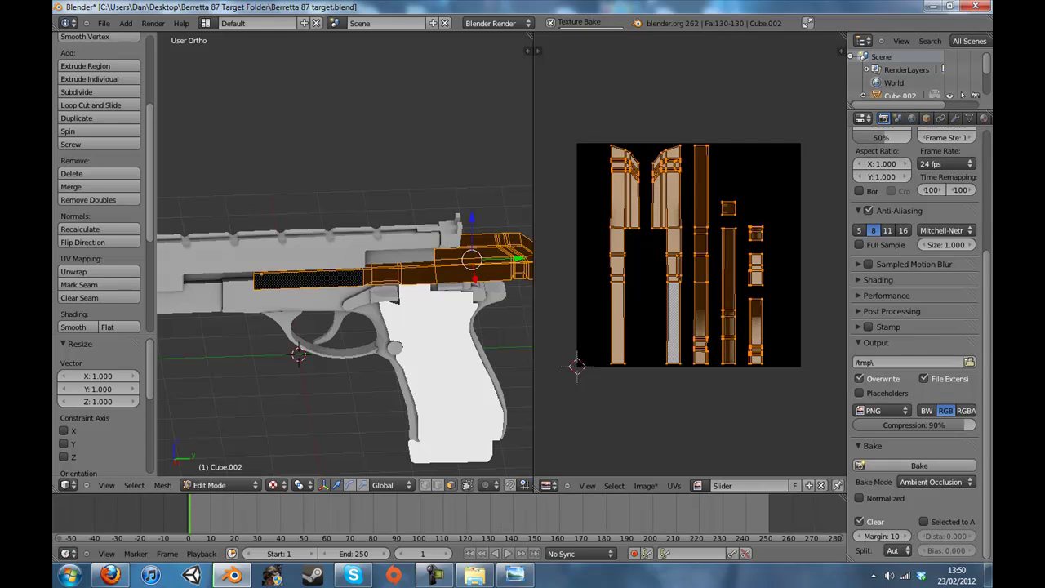
Leave the slide's mesh editing and move the slide back onto the pistol along Y by about -1.497, fine-tuning it by -0.028.
{"action": "key", "text": "Tab"}
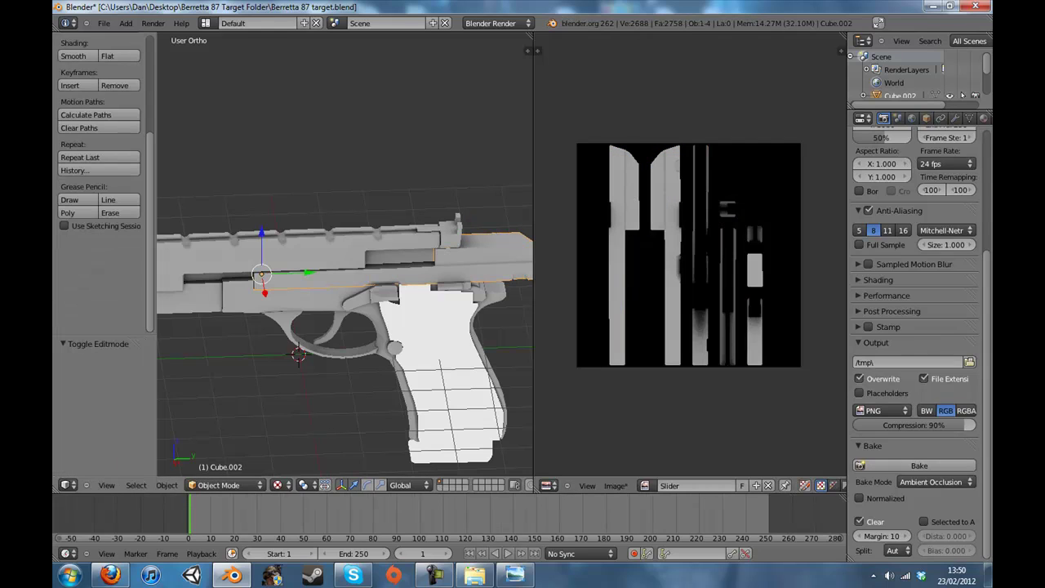
{"action": "key", "text": "g"}
{"action": "key", "text": "y"}
{"action": "key", "text": "Return"}
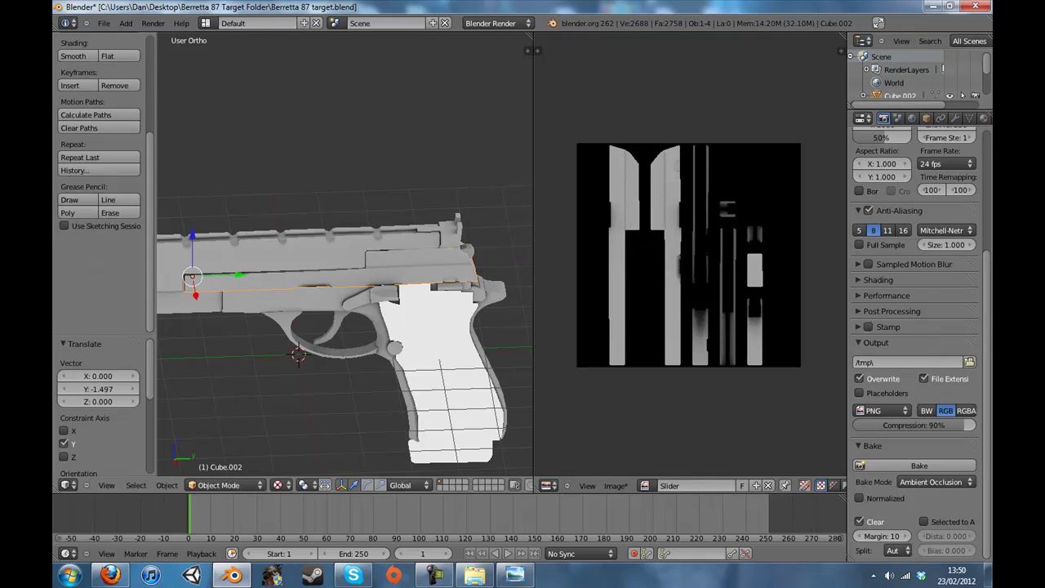
{"action": "middle_click_drag", "start_coordinate": [351, 282], "coordinate": [347, 242]}
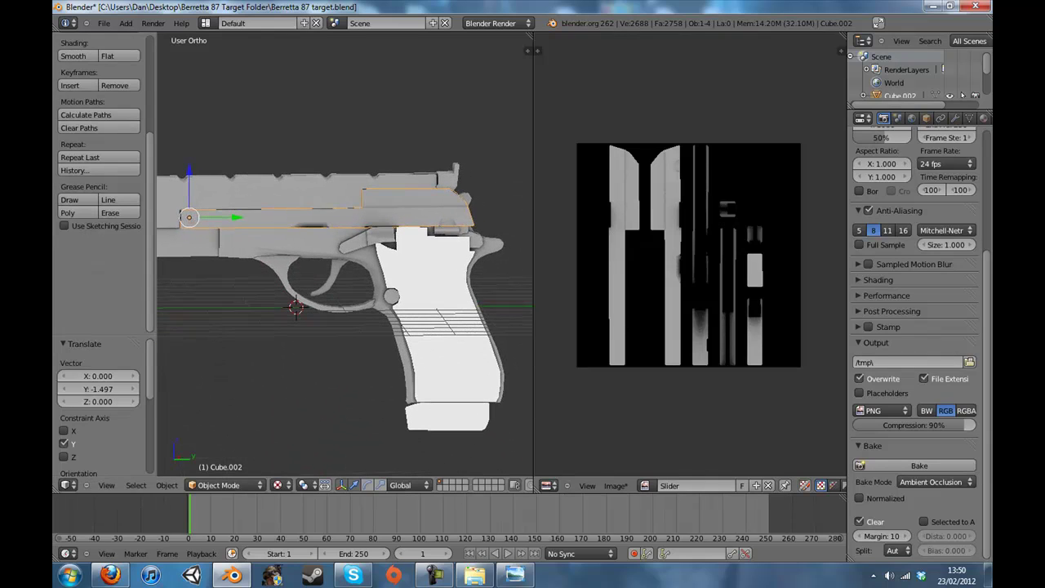
{"action": "left_click_drag", "start_coordinate": [236, 217], "coordinate": [235, 218]}
{"action": "mouse_move", "coordinate": [351, 245]}
{"action": "middle_mouse_down"}
{"action": "mouse_move", "coordinate": [277, 265]}
{"action": "mouse_move", "coordinate": [347, 252]}
{"action": "middle_mouse_up"}
{"action": "scroll", "coordinate": [281, 257], "scroll_direction": "up", "scroll_amount": 2}
{"action": "scroll", "coordinate": [343, 253], "scroll_direction": "down", "scroll_amount": 2}
{"action": "scroll", "coordinate": [343, 253], "scroll_direction": "up", "scroll_amount": 4}
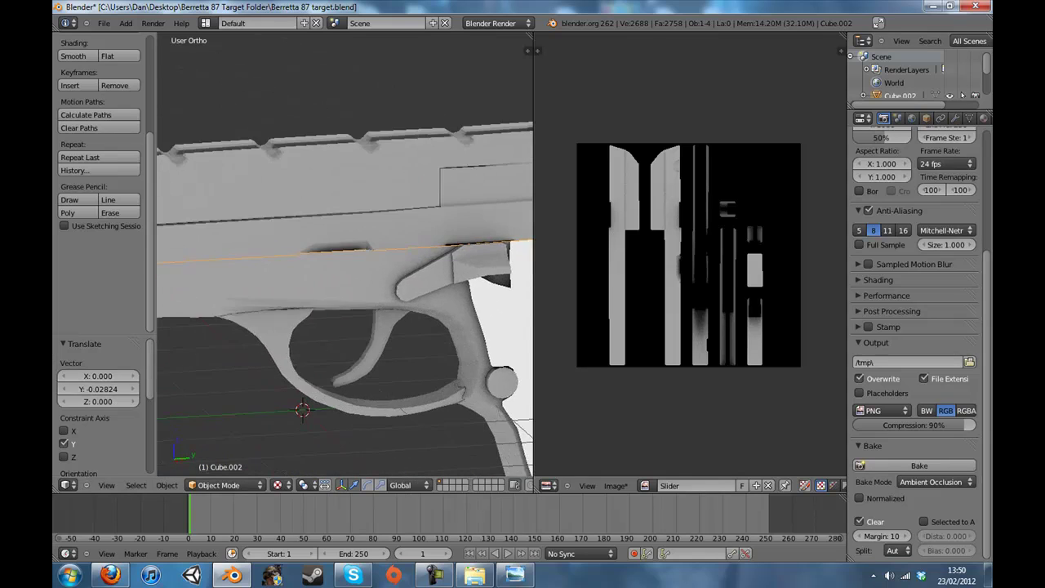
{"action": "scroll", "coordinate": [346, 254], "scroll_direction": "down", "scroll_amount": 5}
Select the grip and unwrap its whole mesh with Smart UV Project, setting the island margin to 0.
{"action": "key", "text": "a"}
{"action": "right_click", "coordinate": [444, 322]}
{"action": "middle_click_drag", "start_coordinate": [445, 322], "coordinate": [378, 242], "text": "shift"}
{"action": "scroll", "coordinate": [378, 243], "scroll_direction": "up", "scroll_amount": 3}
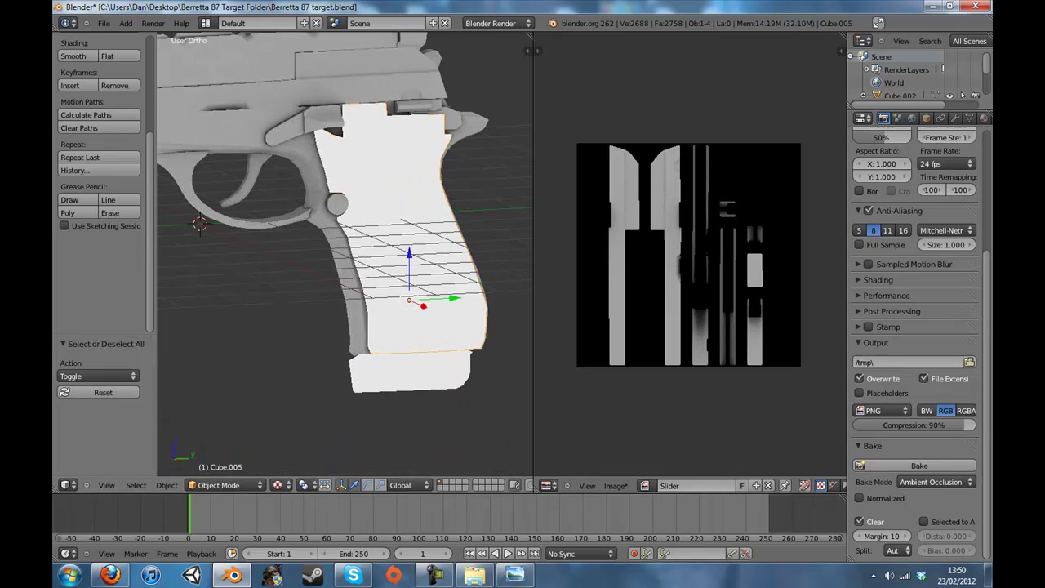
{"action": "middle_click_drag", "start_coordinate": [351, 302], "coordinate": [375, 310]}
{"action": "key", "text": "Tab"}
{"action": "key", "text": "a"}
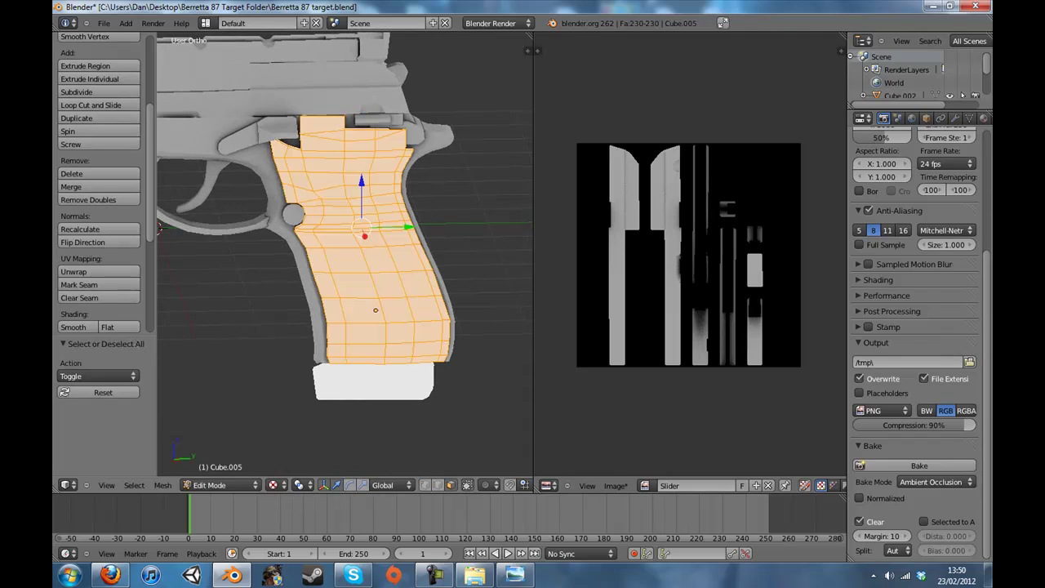
{"action": "key", "text": "u"}
{"action": "left_click", "coordinate": [361, 244]}
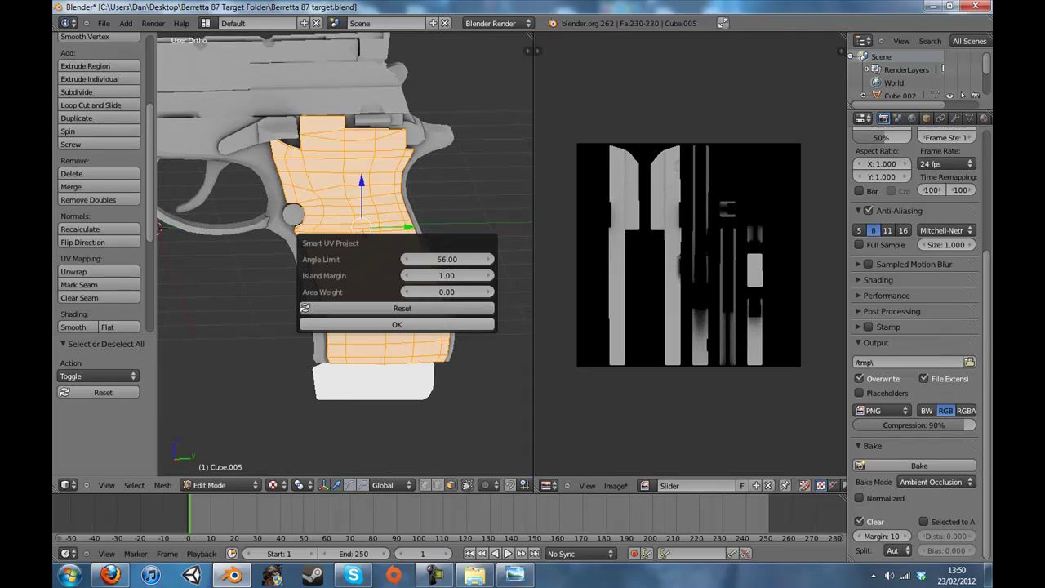
{"action": "left_click", "coordinate": [446, 276]}
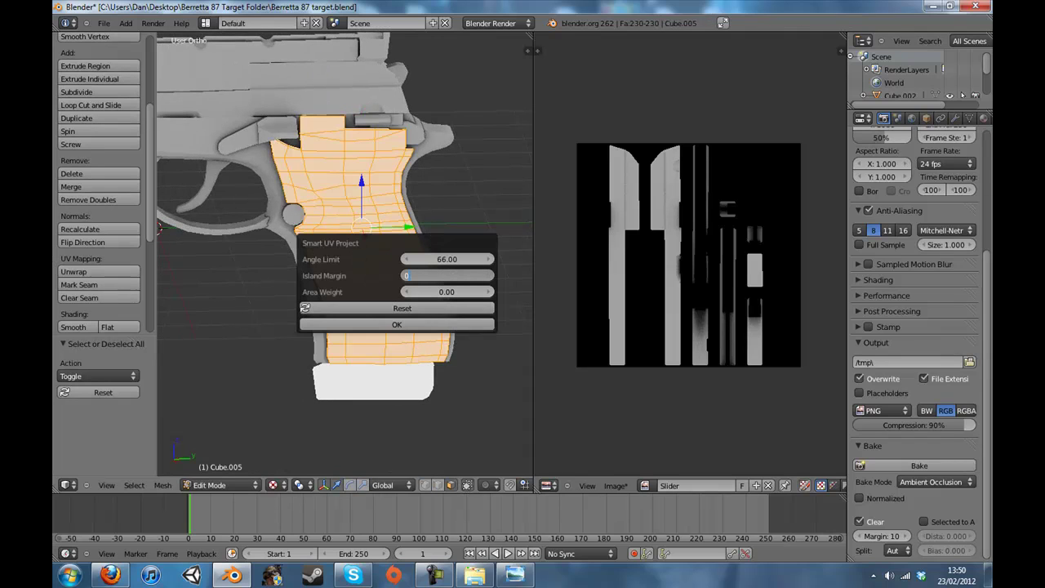
{"action": "key", "text": "Return"}
{"action": "left_click", "coordinate": [397, 325]}
Select all of the grip's UVs and create a new 2048 × 2048 image named Grip for them.
{"action": "scroll", "coordinate": [687, 255], "scroll_direction": "up", "scroll_amount": 11}
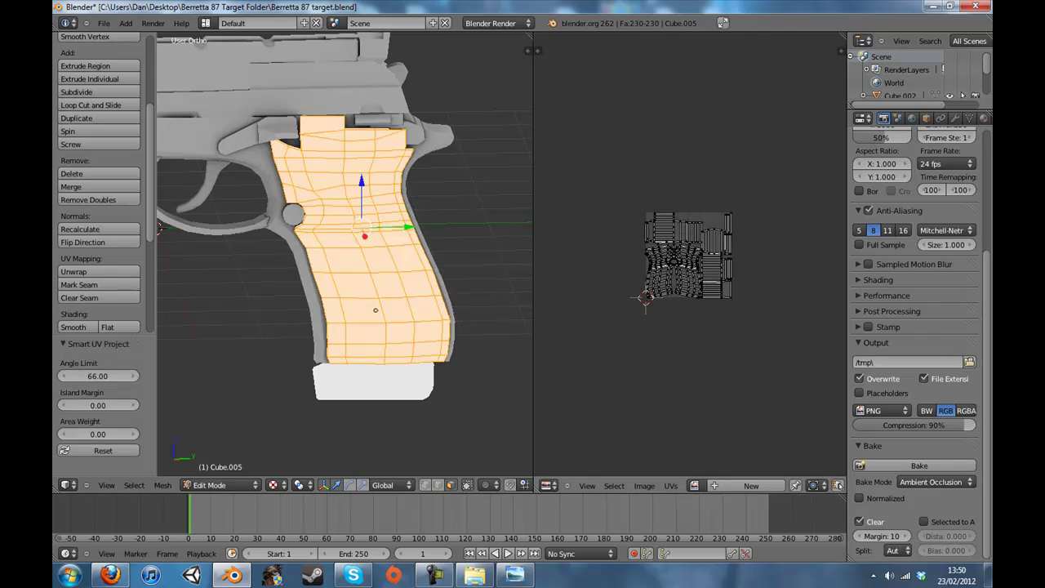
{"action": "scroll", "coordinate": [687, 255], "scroll_direction": "down", "scroll_amount": 1}
{"action": "key", "text": "a"}
{"action": "scroll", "coordinate": [689, 253], "scroll_direction": "down", "scroll_amount": 1}
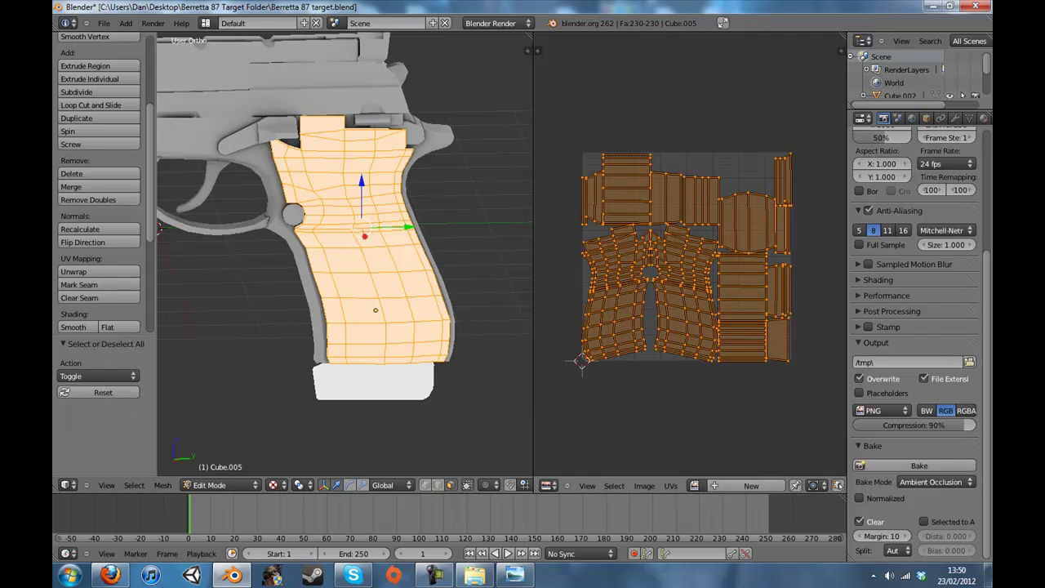
{"action": "left_click", "coordinate": [751, 485]}
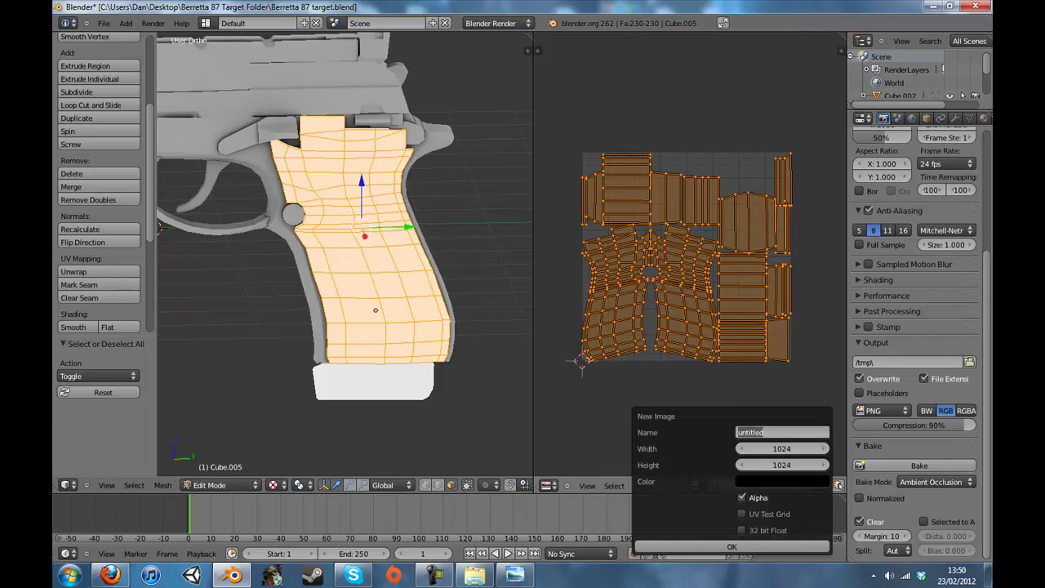
{"action": "key", "text": "Tab"}
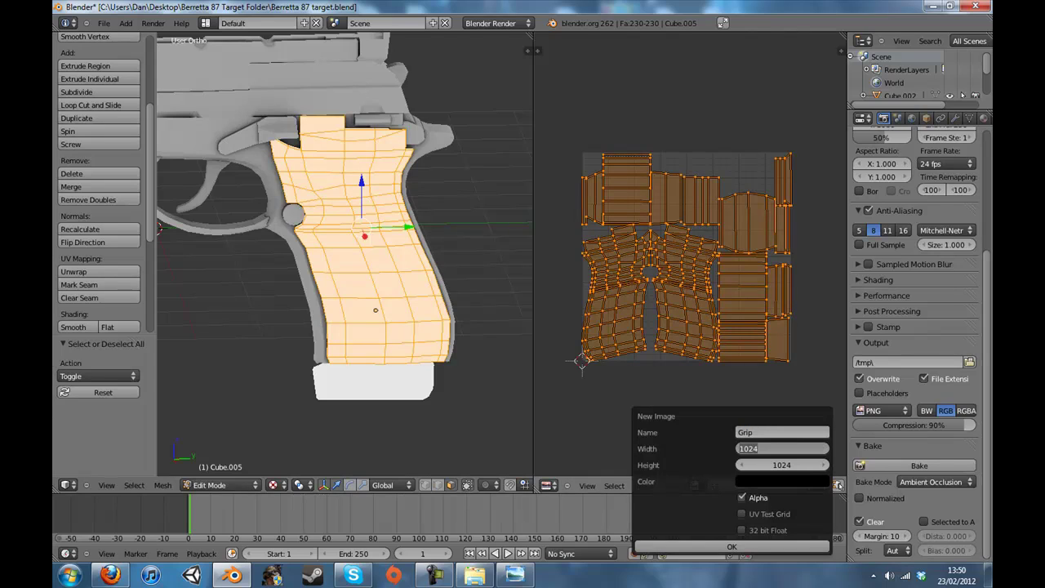
{"action": "type", "text": "2048"}
{"action": "key", "text": "Tab"}
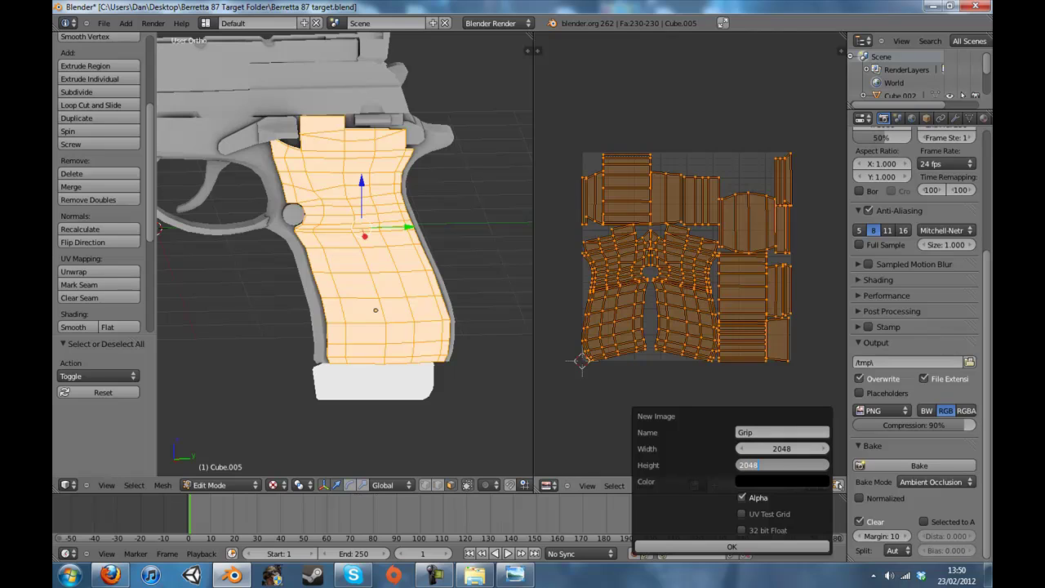
{"action": "key", "text": "Return"}
{"action": "left_click", "coordinate": [732, 546]}
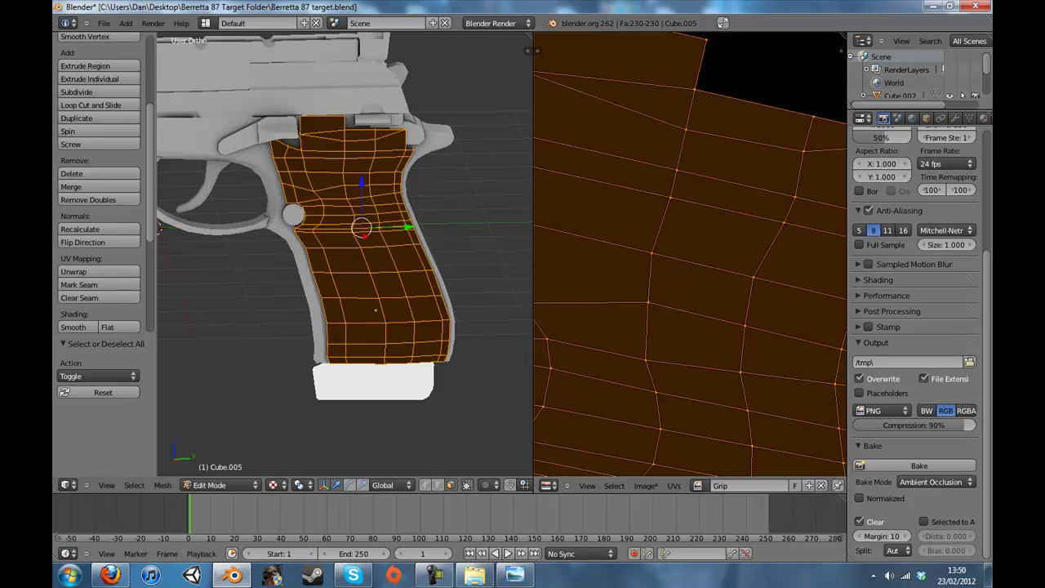
Bake the grip's ambient occlusion to the Grip image, then return to object mode and deselect everything.
{"action": "scroll", "coordinate": [692, 326], "scroll_direction": "down", "scroll_amount": 6}
{"action": "scroll", "coordinate": [690, 256], "scroll_direction": "down", "scroll_amount": 3}
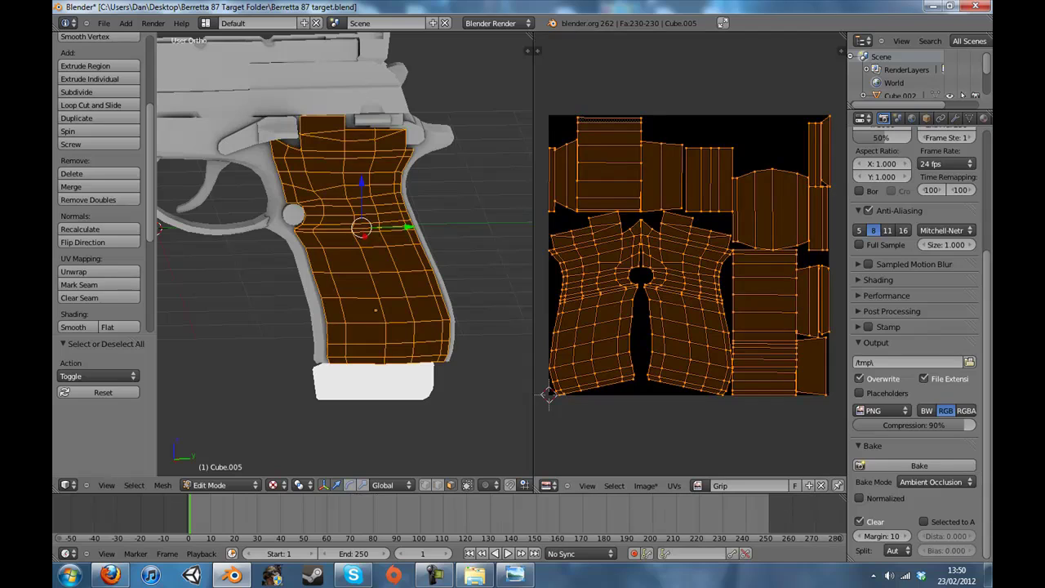
{"action": "left_click", "coordinate": [919, 466]}
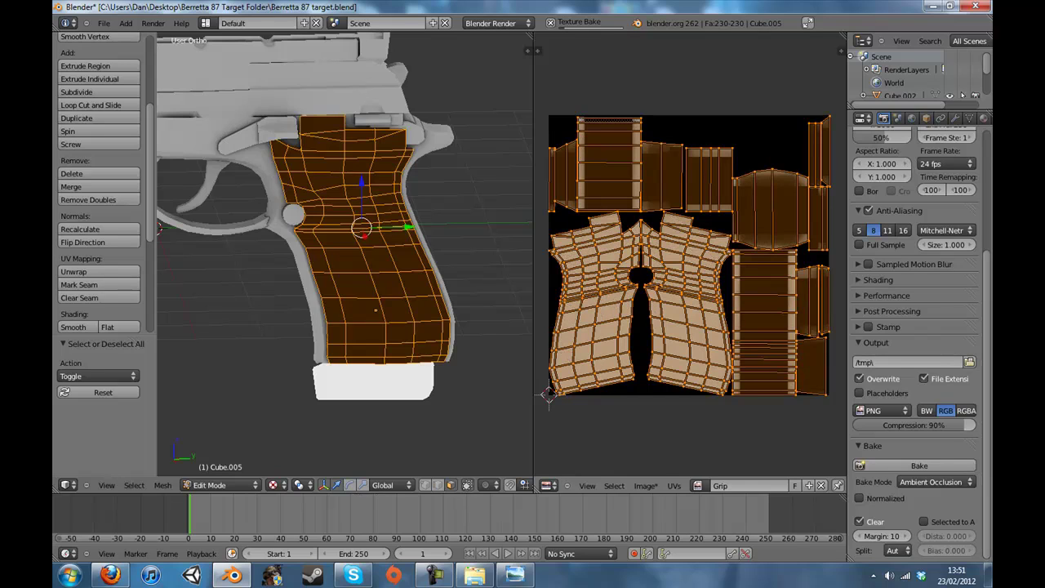
{"action": "key", "text": "Tab"}
{"action": "scroll", "coordinate": [342, 245], "scroll_direction": "down", "scroll_amount": 3}
{"action": "key", "text": "a"}
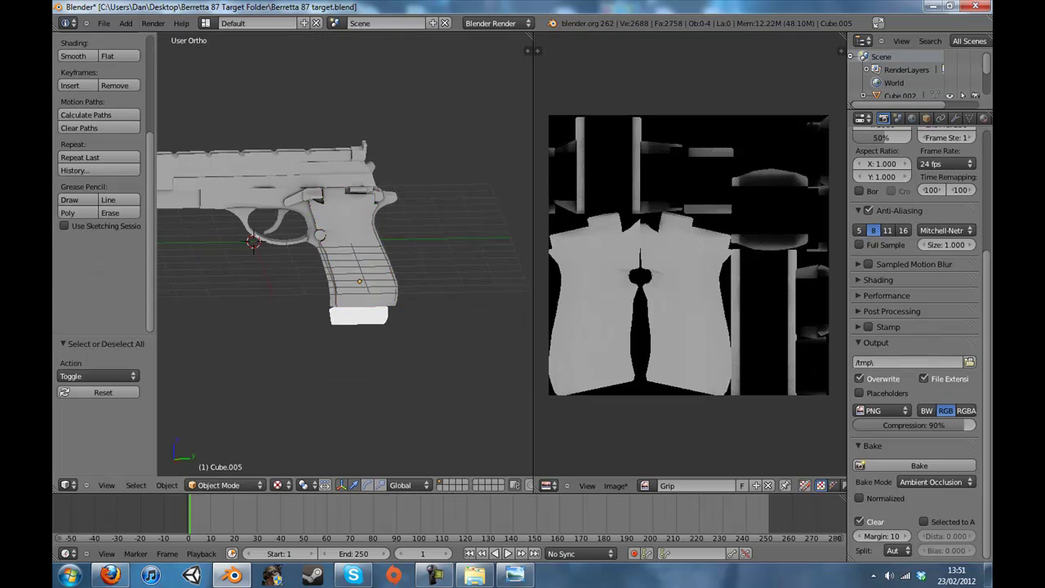
In the right-side view, move the magazine straight down clear of the grip and select its whole mesh for editing.
{"action": "left_click", "coordinate": [106, 485]}
{"action": "left_click", "coordinate": [122, 377]}
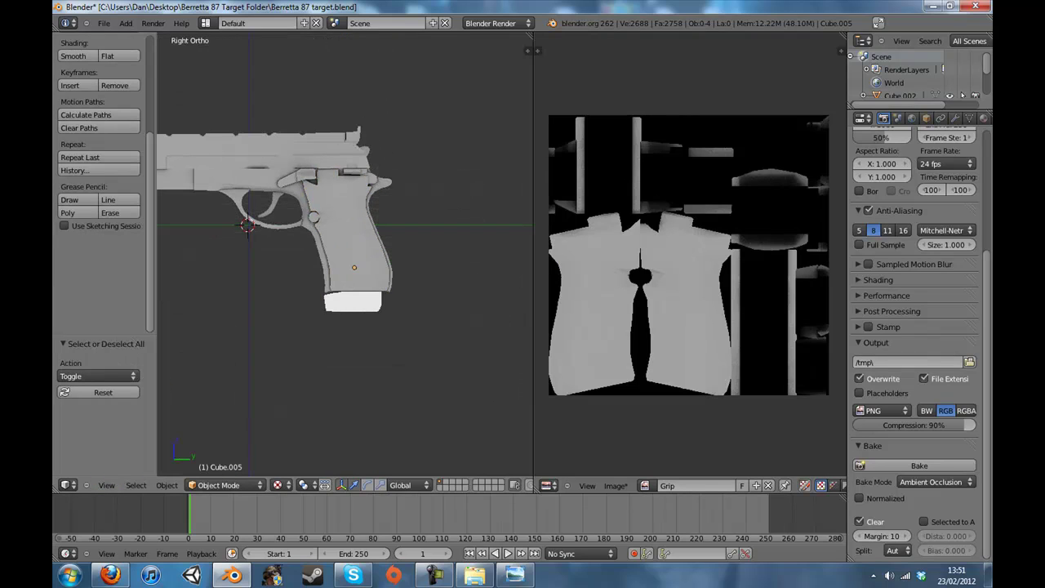
{"action": "right_click", "coordinate": [351, 302]}
{"action": "middle_click_drag", "start_coordinate": [351, 302], "coordinate": [390, 177], "text": "shift"}
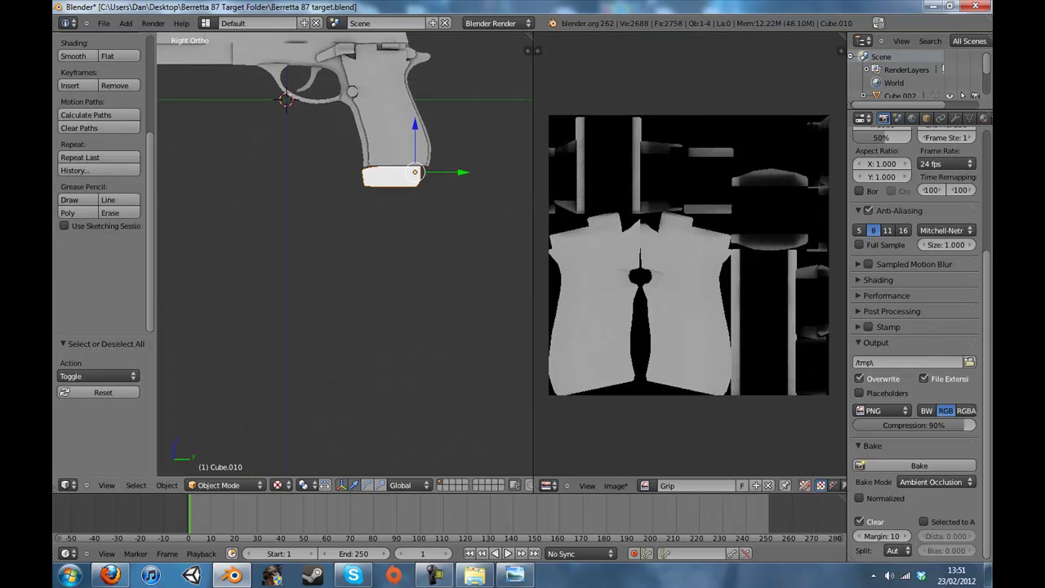
{"action": "left_click_drag", "start_coordinate": [415, 129], "coordinate": [414, 311]}
{"action": "key", "text": "Tab"}
{"action": "key", "text": "a"}
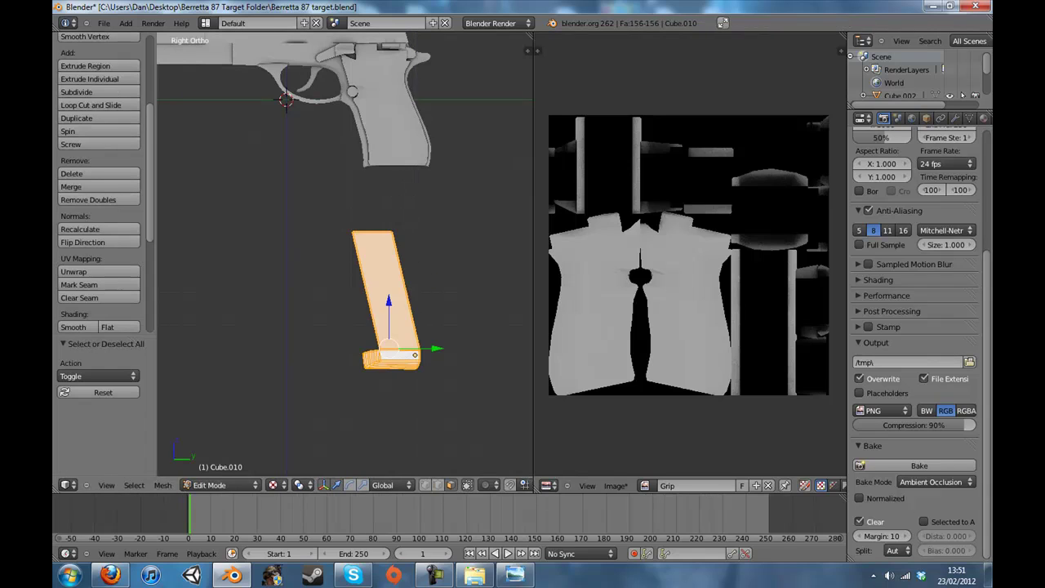
Try unwrapping the magazine with Smart UV Project at an island margin of 0.
{"action": "key", "text": "u"}
{"action": "left_click", "coordinate": [373, 273]}
{"action": "left_click", "coordinate": [428, 355]}
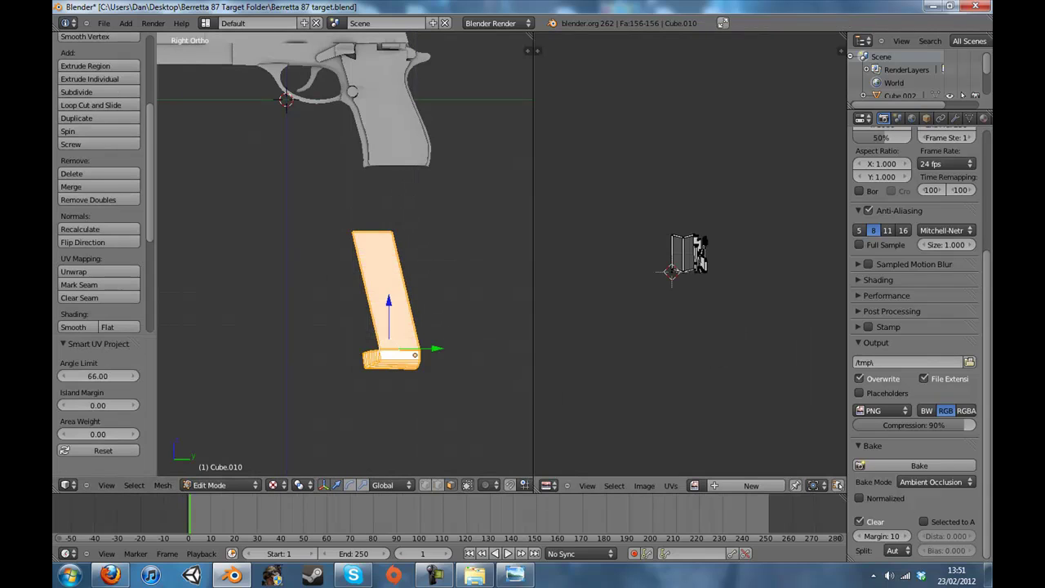
{"action": "scroll", "coordinate": [688, 256], "scroll_direction": "up", "scroll_amount": 8}
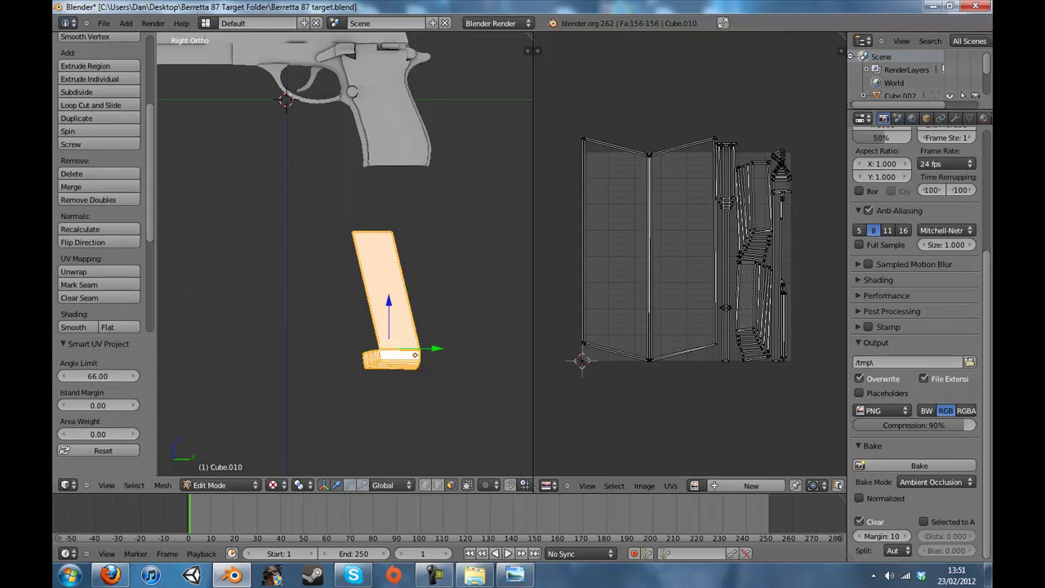
Unwrap the magazine again with Smart UV Project, using an island margin of 0.45.
{"action": "key", "text": "u"}
{"action": "left_click", "coordinate": [302, 254]}
{"action": "left_click_drag", "start_coordinate": [375, 290], "coordinate": [398, 290]}
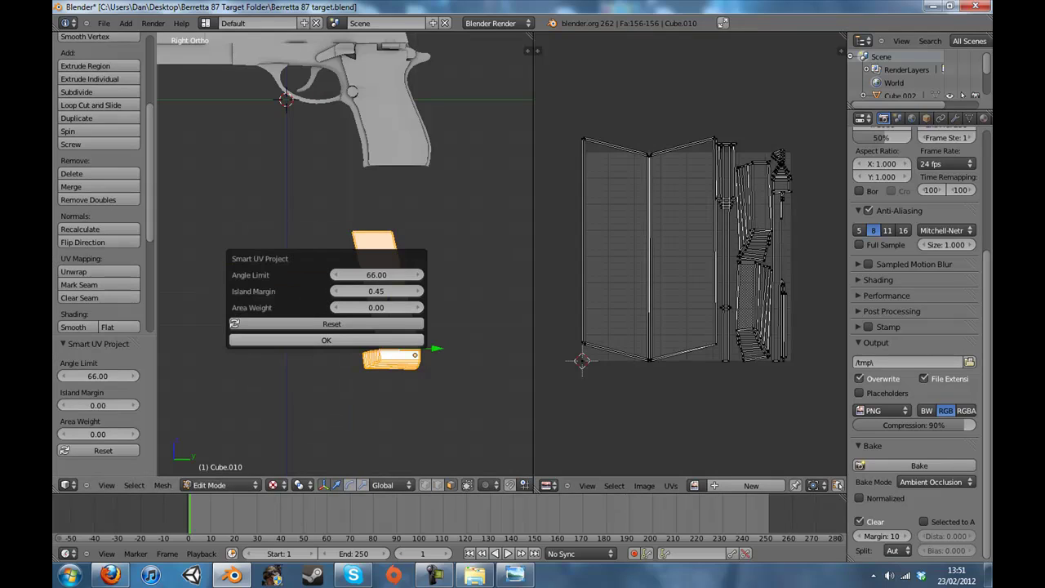
{"action": "left_click", "coordinate": [368, 340]}
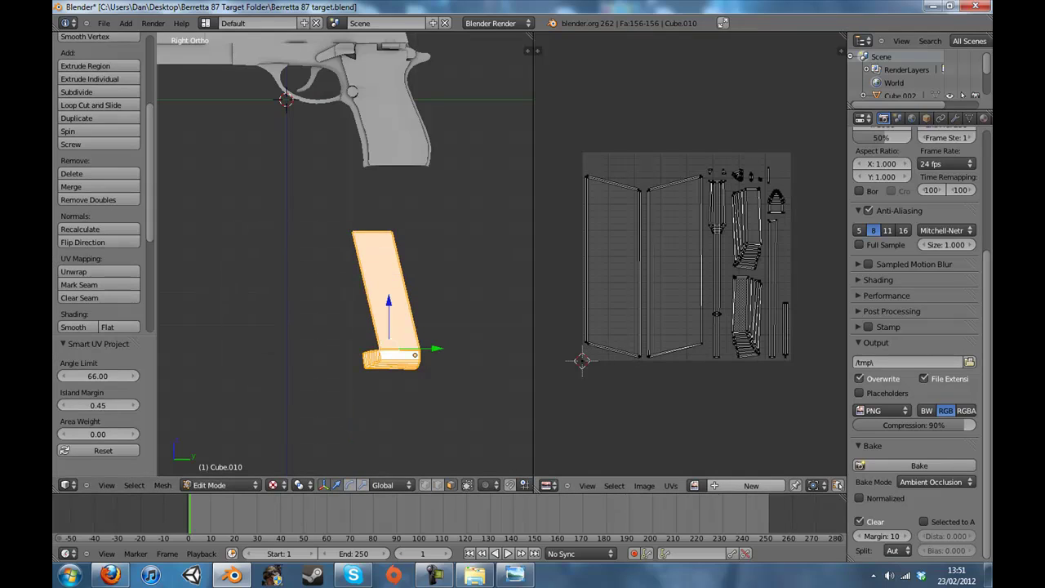
Create a new 2048 × 2048 image named Clip for the magazine's UVs.
{"action": "left_click", "coordinate": [751, 485]}
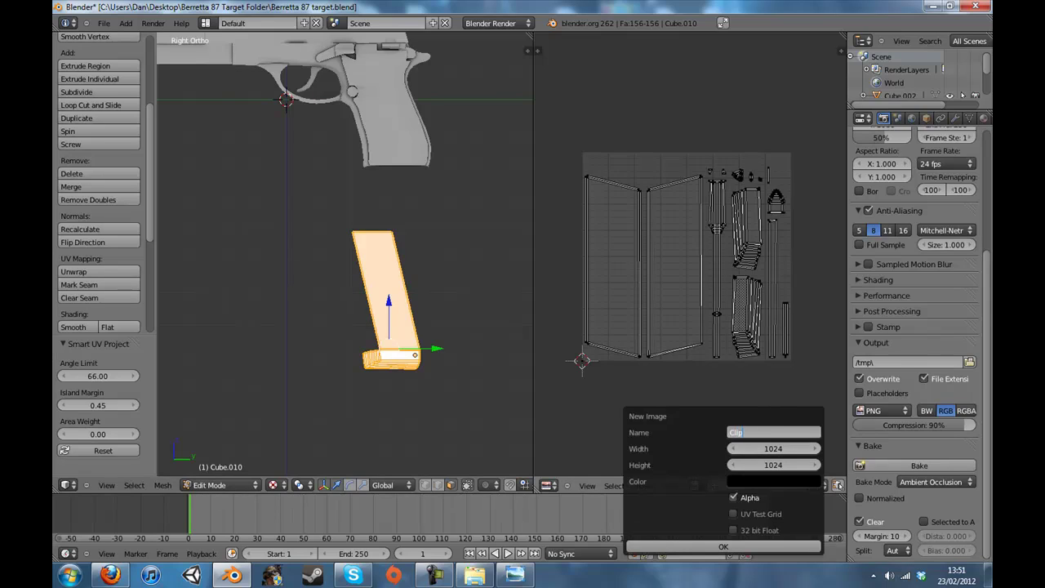
{"action": "key", "text": "Tab"}
{"action": "type", "text": "2048"}
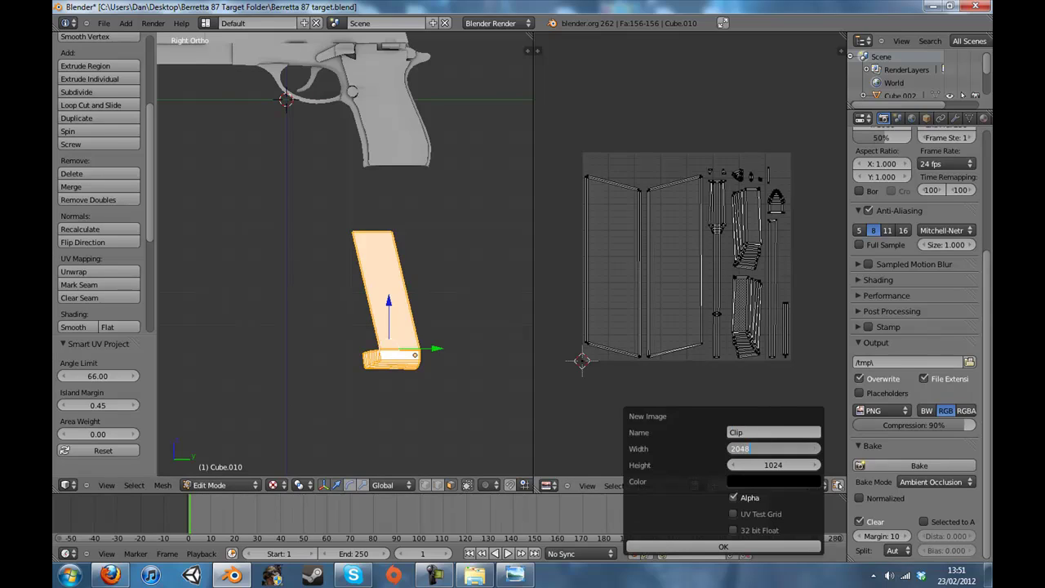
{"action": "key", "text": "Tab"}
{"action": "type", "text": "2"}
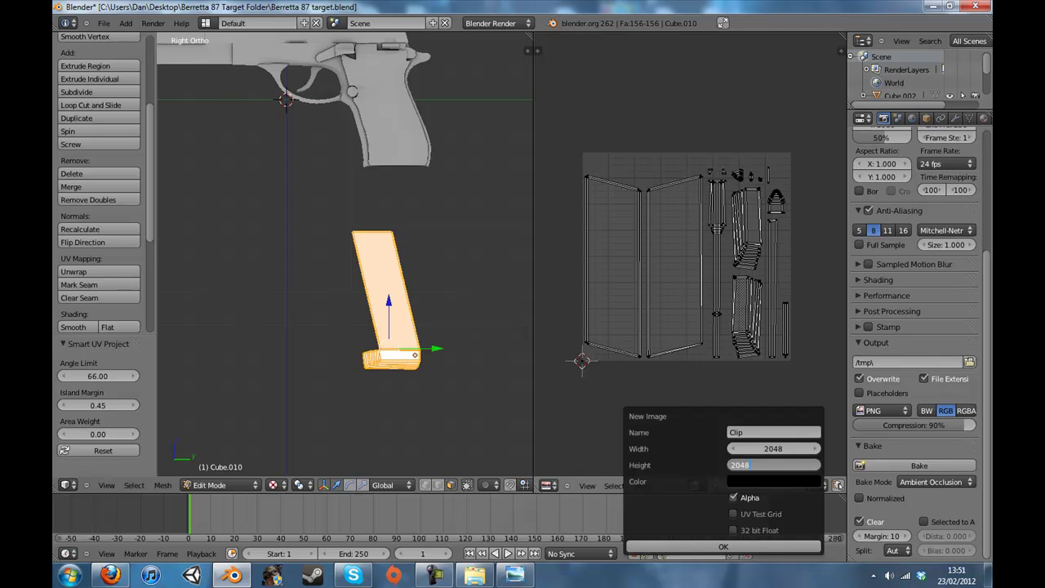
{"action": "type", "text": "048"}
{"action": "key", "text": "Return"}
{"action": "left_click", "coordinate": [723, 546]}
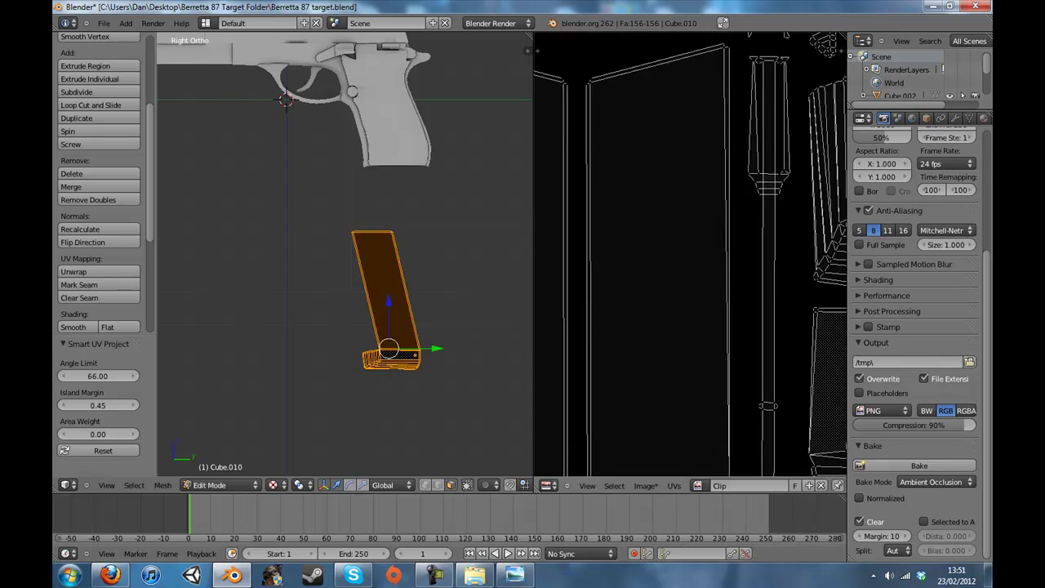
Select all of the magazine's UVs and bake its ambient occlusion to the Clip image, dismissing the Windows performance notification.
{"action": "key", "text": "Home"}
{"action": "key", "text": "a"}
{"action": "left_click", "coordinate": [919, 465]}
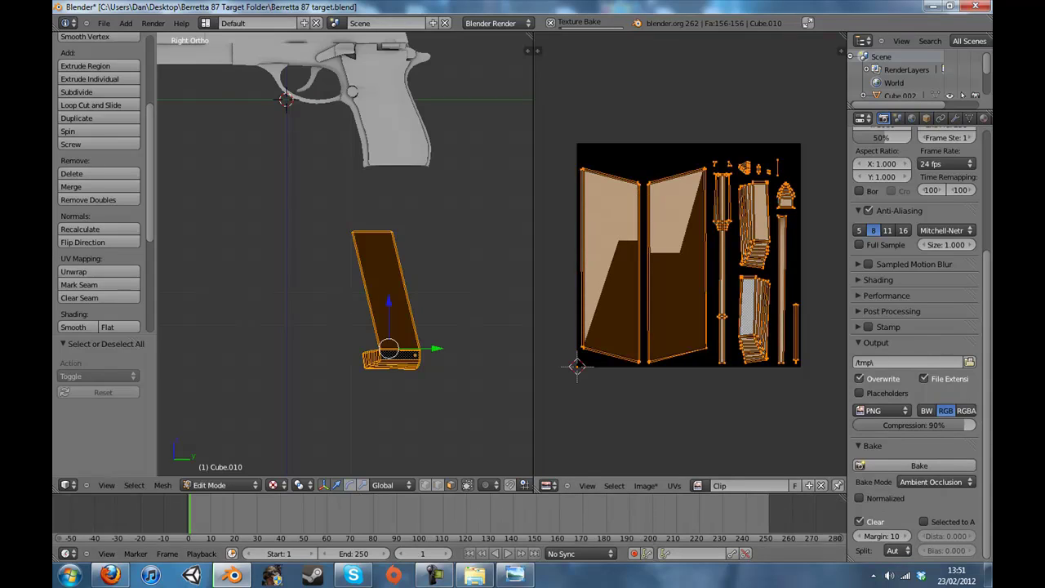
{"action": "scroll", "coordinate": [344, 254], "scroll_direction": "up", "scroll_amount": 4}
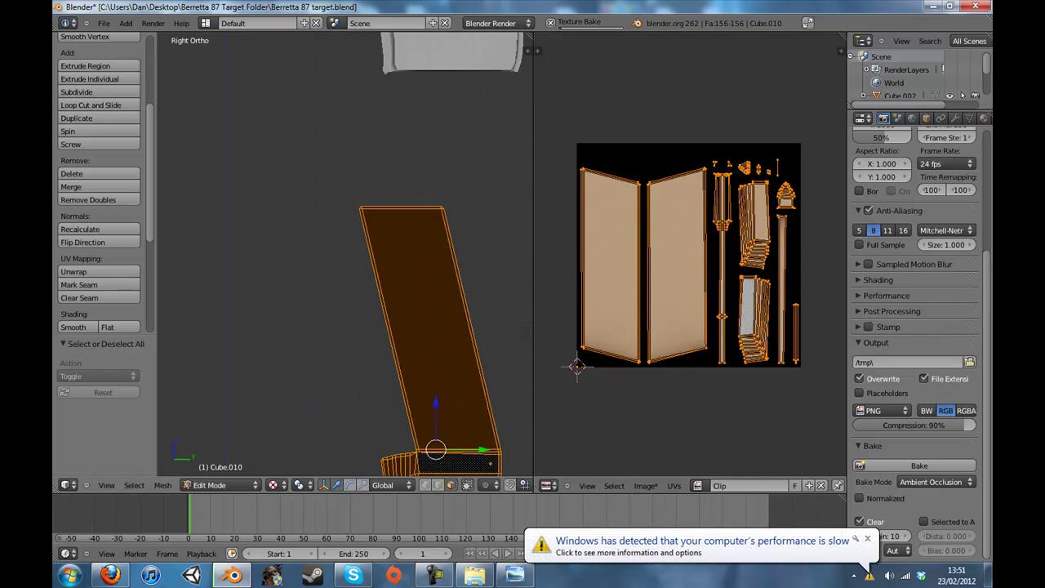
{"action": "scroll", "coordinate": [344, 255], "scroll_direction": "down", "scroll_amount": 1}
{"action": "left_click", "coordinate": [867, 538]}
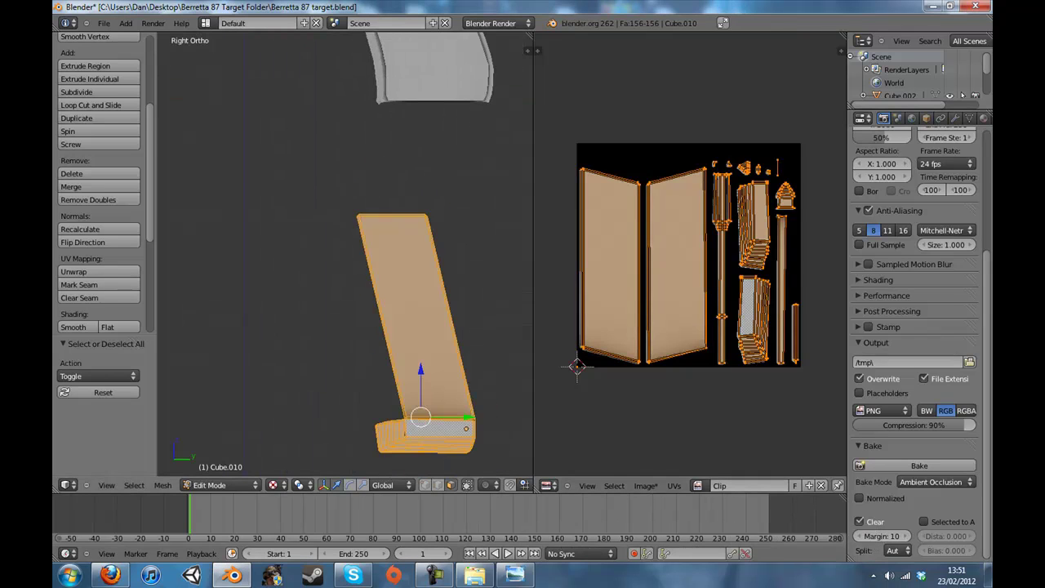
Return to object mode and move the magazine up along Z by about 5.68 so it sits back inside the grip.
{"action": "scroll", "coordinate": [344, 255], "scroll_direction": "down", "scroll_amount": 4}
{"action": "key", "text": "Tab"}
{"action": "middle_click_drag", "start_coordinate": [345, 255], "coordinate": [335, 312], "text": "shift"}
{"action": "key", "text": "g"}
{"action": "key", "text": "z"}
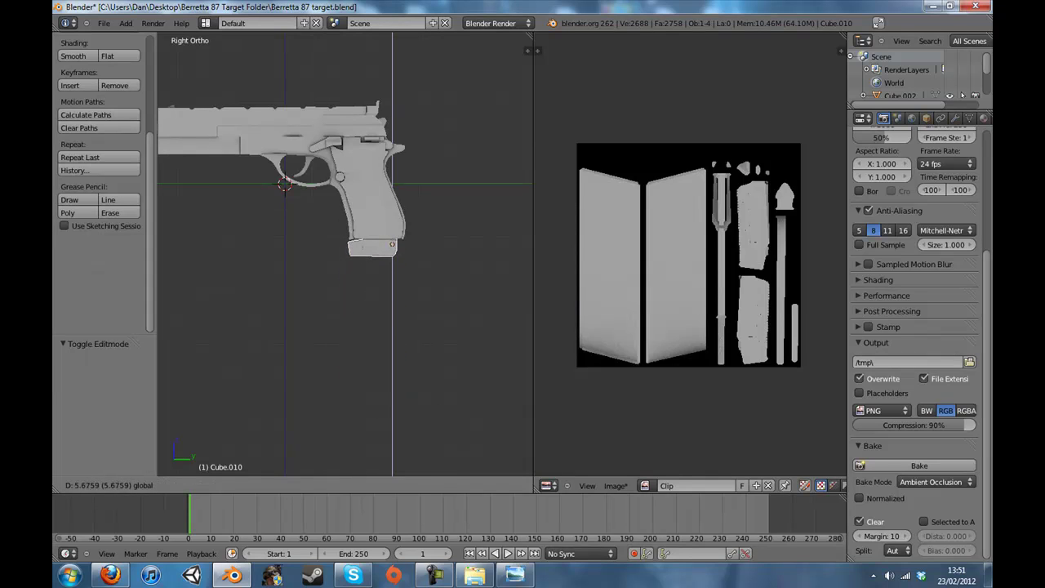
{"action": "left_click", "coordinate": [347, 245]}
Examine the baked shading on the assembled pistol from several angles, briefly switching the display mode.
{"action": "scroll", "coordinate": [347, 245], "scroll_direction": "up", "scroll_amount": 2}
{"action": "mouse_move", "coordinate": [347, 245]}
{"action": "middle_mouse_down"}
{"action": "mouse_move", "coordinate": [261, 186]}
{"action": "mouse_move", "coordinate": [303, 210]}
{"action": "mouse_move", "coordinate": [251, 230]}
{"action": "mouse_move", "coordinate": [321, 204]}
{"action": "middle_mouse_up"}
{"action": "key", "text": "z"}
{"action": "key", "text": "z"}
{"action": "scroll", "coordinate": [251, 230], "scroll_direction": "down", "scroll_amount": 3}
{"action": "key", "text": "alt+z"}
{"action": "middle_click_drag", "start_coordinate": [322, 204], "coordinate": [377, 233], "text": "shift"}
{"action": "scroll", "coordinate": [392, 274], "scroll_direction": "up", "scroll_amount": 3}
{"action": "key", "text": "a"}
{"action": "middle_click_drag", "start_coordinate": [377, 233], "coordinate": [409, 236]}
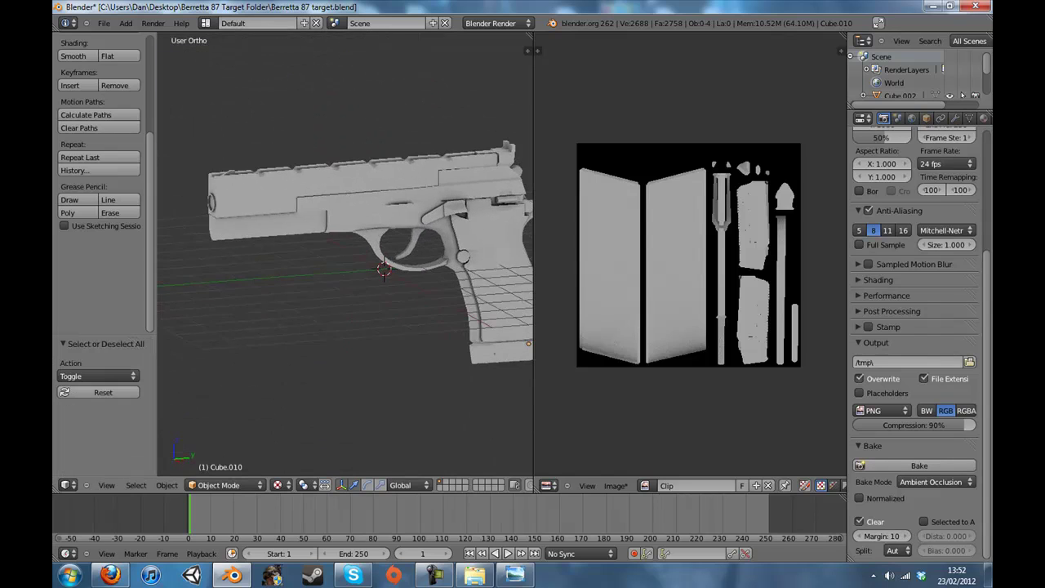
{"action": "middle_click_drag", "start_coordinate": [343, 270], "coordinate": [347, 268]}
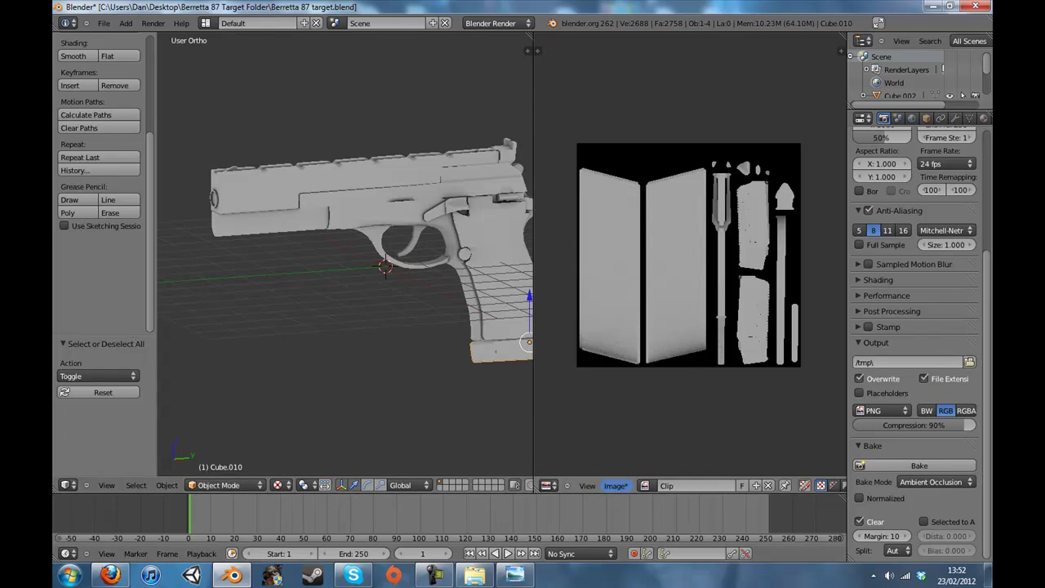
Save the magazine's baked image as Clip.png in the Berretta 87 Target Folder on the desktop.
{"action": "left_click", "coordinate": [615, 486]}
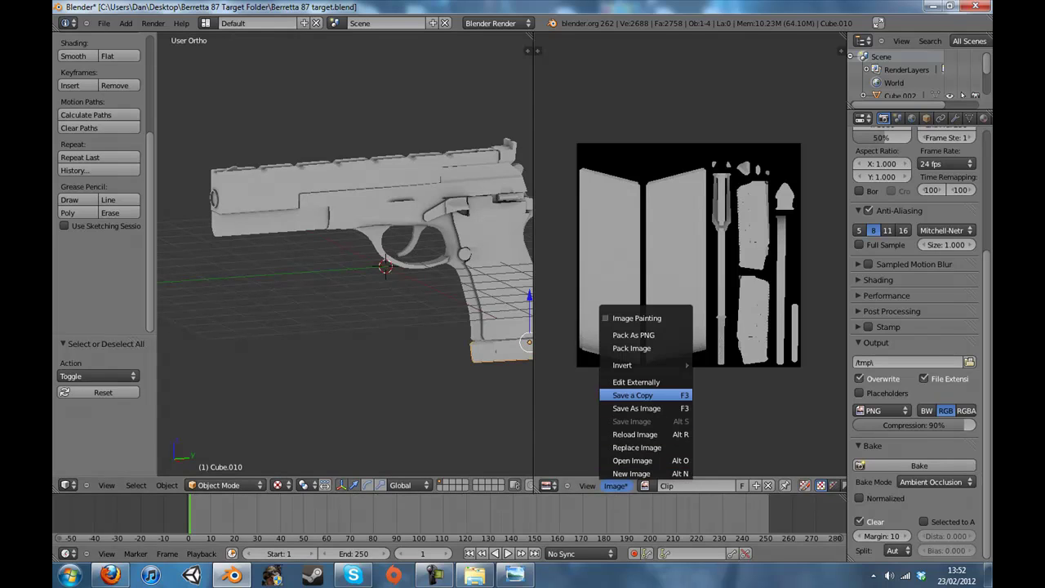
{"action": "left_click", "coordinate": [635, 408]}
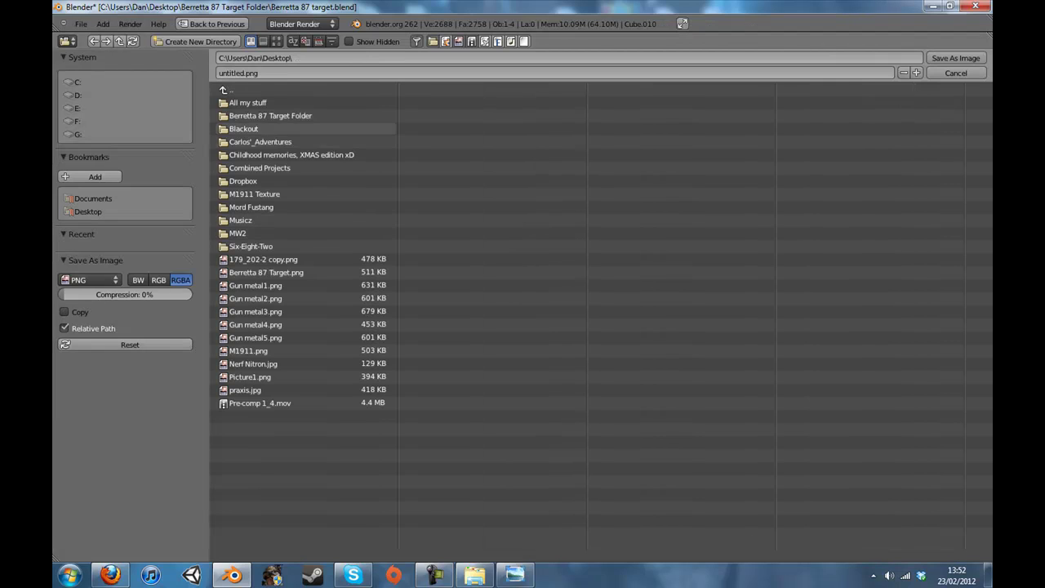
{"action": "left_click", "coordinate": [245, 73]}
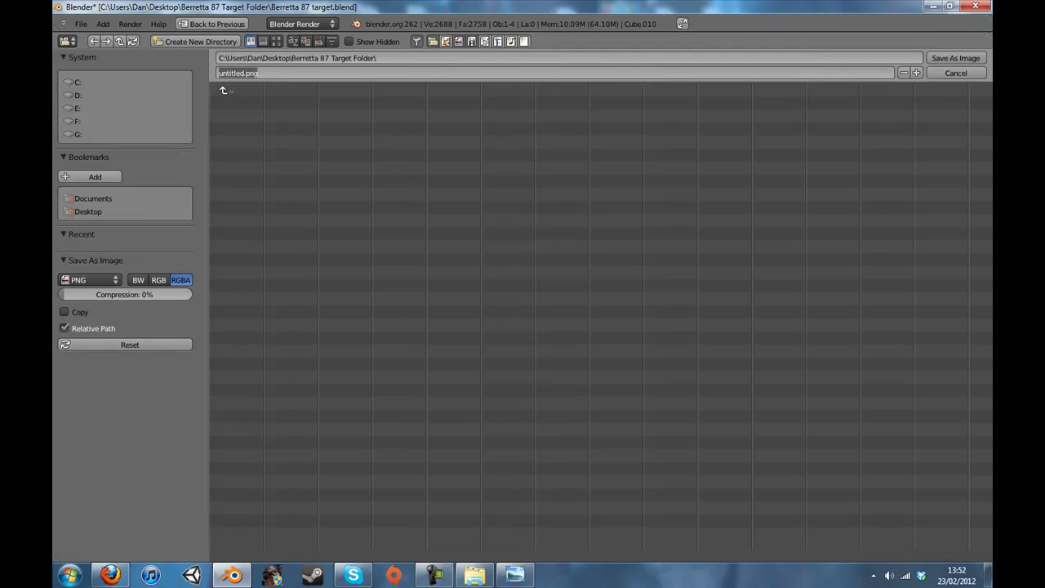
{"action": "type", "text": "Clip"}
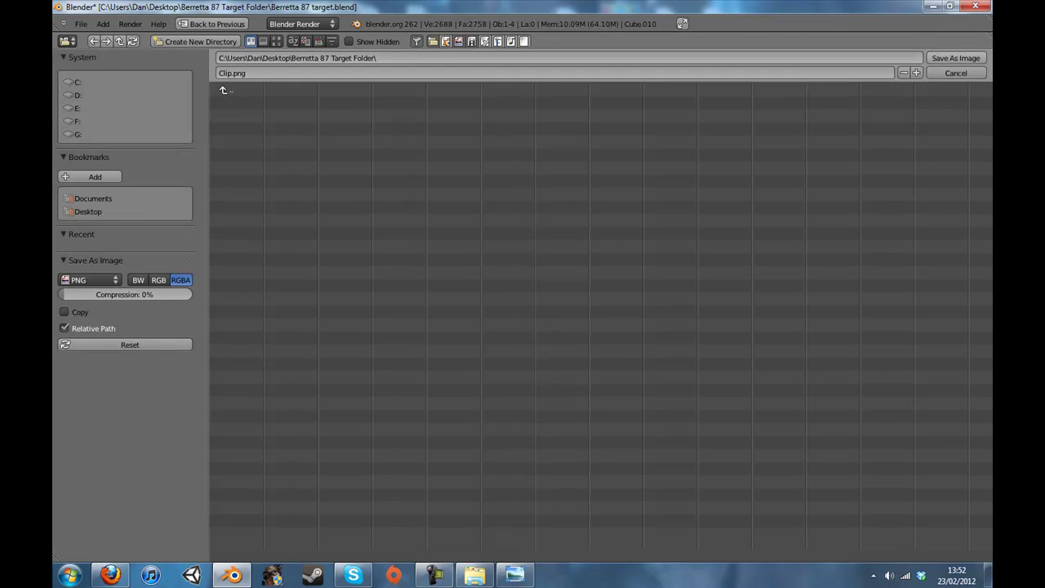
{"action": "left_click", "coordinate": [955, 58]}
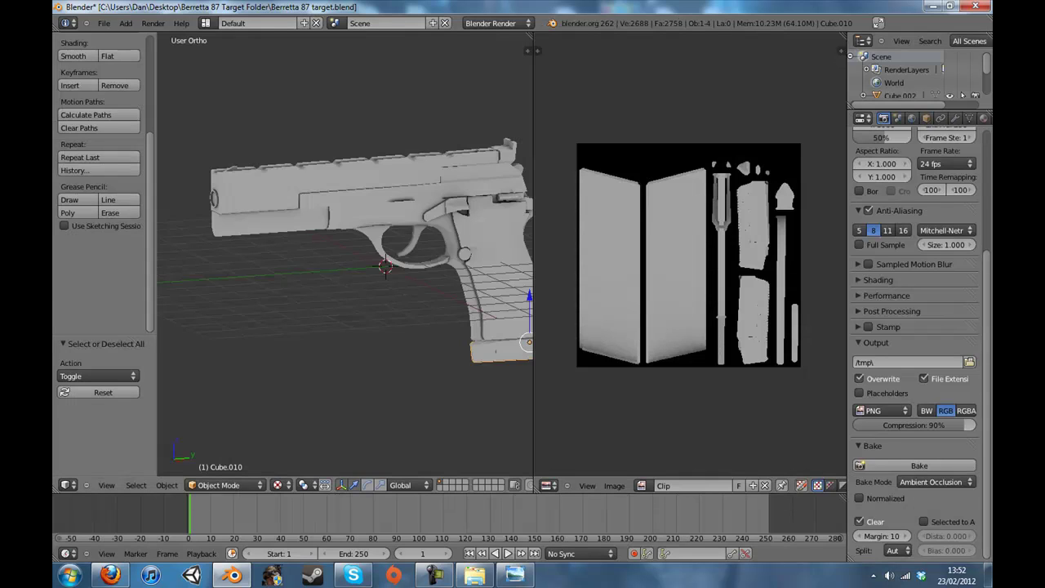
Select the pistol's grip, display its baked image and save it as Grip.png in the Berretta 87 Target Folder.
{"action": "right_click", "coordinate": [454, 278]}
{"action": "middle_click_drag", "start_coordinate": [497, 277], "coordinate": [427, 280], "text": "shift"}
{"action": "key", "text": "Tab"}
{"action": "key", "text": "Tab"}
{"action": "scroll", "coordinate": [689, 256], "scroll_direction": "up", "scroll_amount": 2}
{"action": "left_click", "coordinate": [615, 485]}
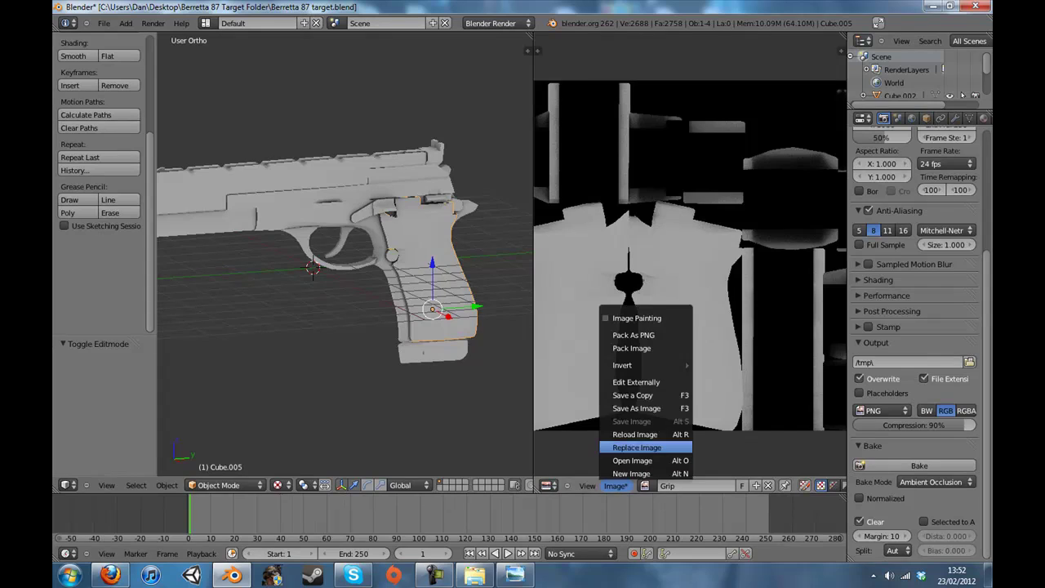
{"action": "left_click", "coordinate": [636, 408]}
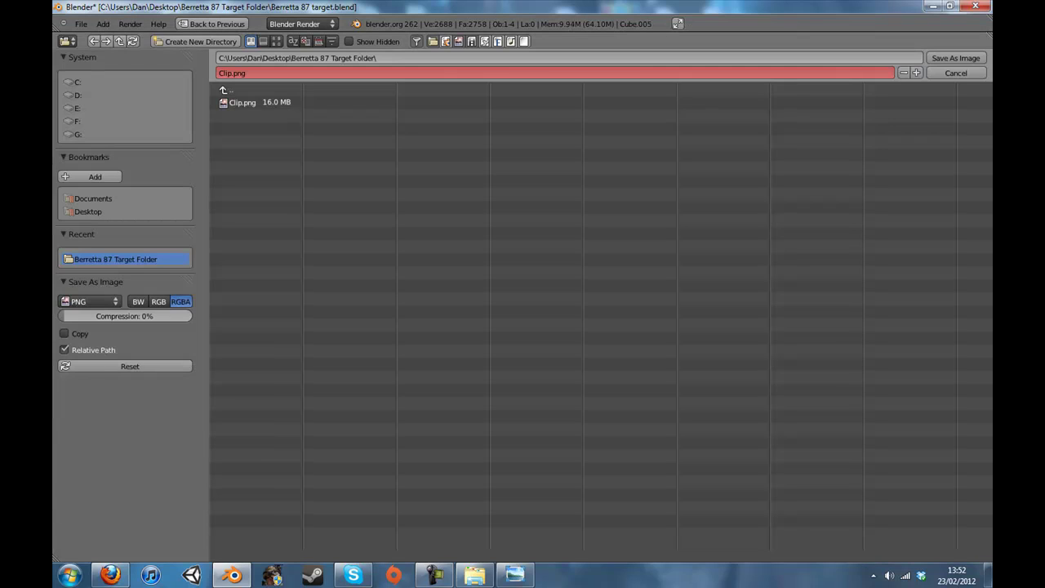
{"action": "type", "text": "Grip"}
{"action": "key", "text": "Return"}
{"action": "left_click", "coordinate": [955, 58]}
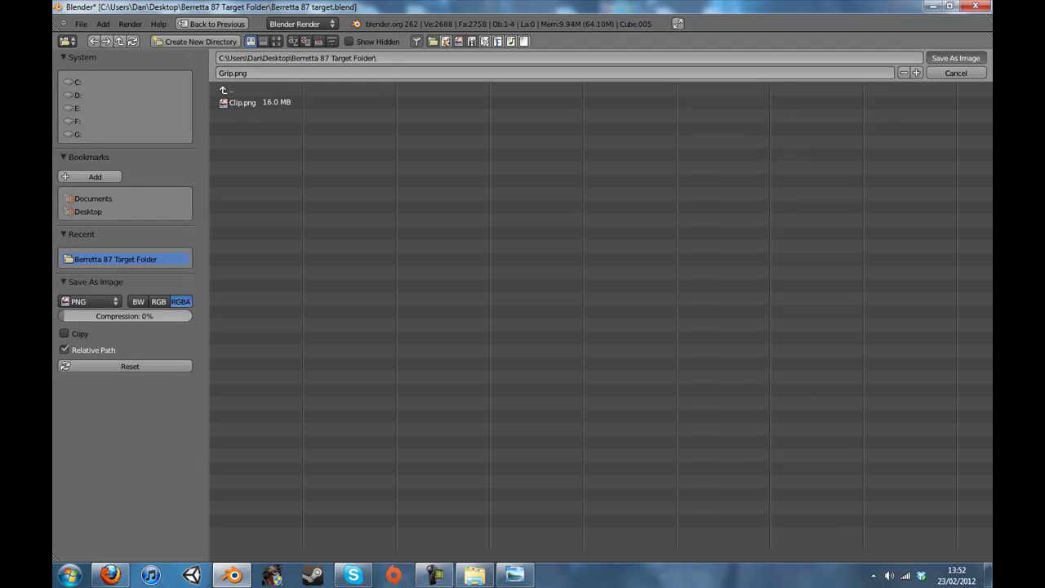
Select the pistol's body, display its baked image and save it as Body.png in the Berretta 87 Target Folder.
{"action": "right_click", "coordinate": [359, 189]}
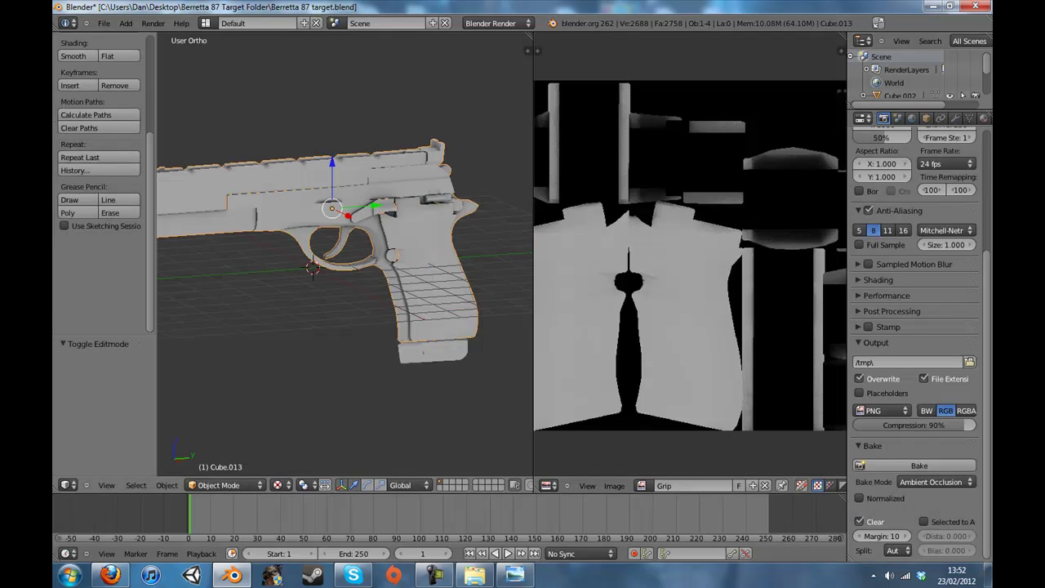
{"action": "key", "text": "Tab"}
{"action": "key", "text": "Tab"}
{"action": "left_click", "coordinate": [615, 485]}
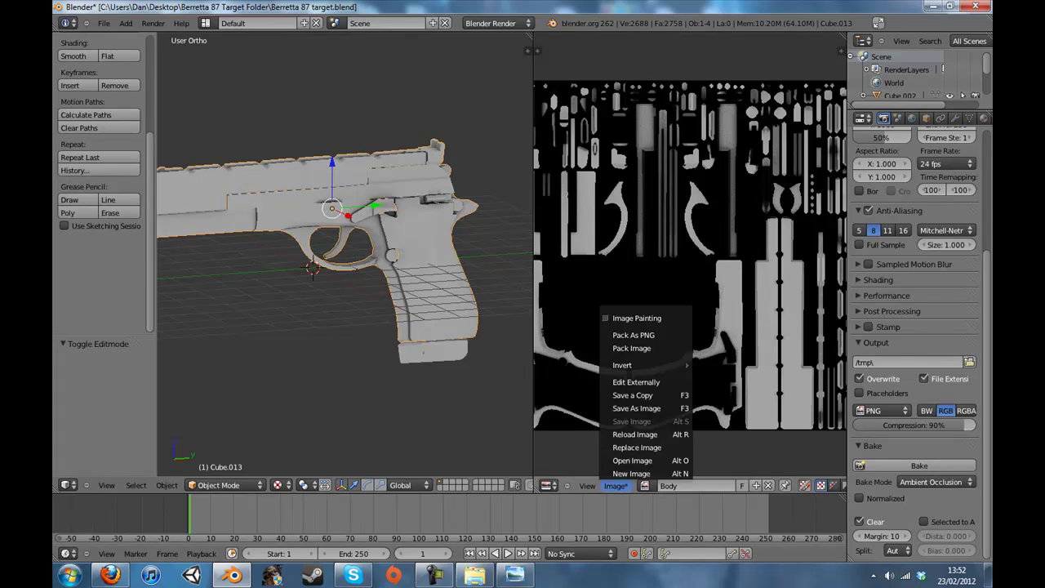
{"action": "left_click", "coordinate": [640, 408]}
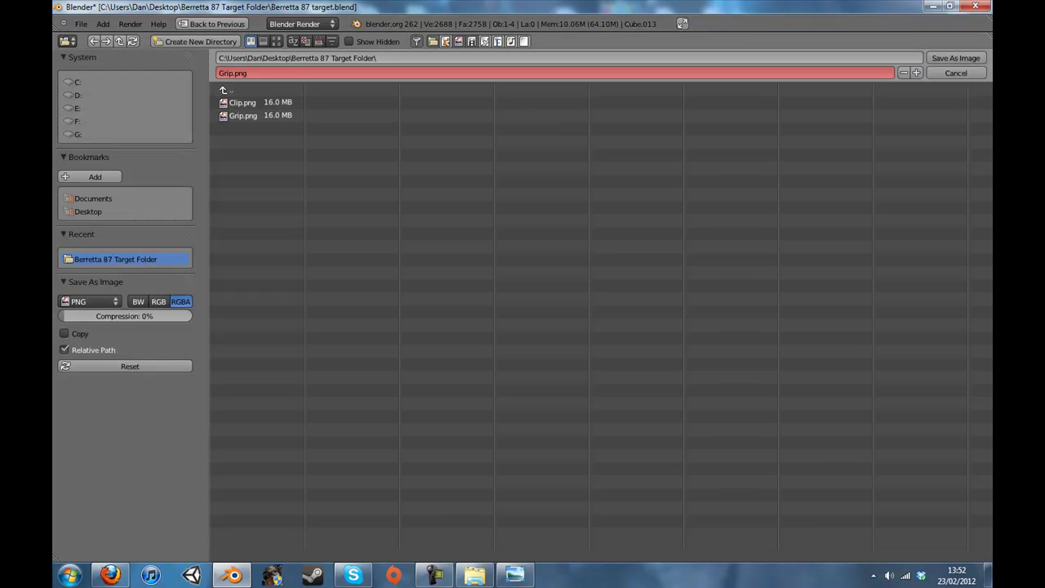
{"action": "left_click", "coordinate": [555, 74]}
{"action": "type", "text": "Body"}
{"action": "key", "text": "Return"}
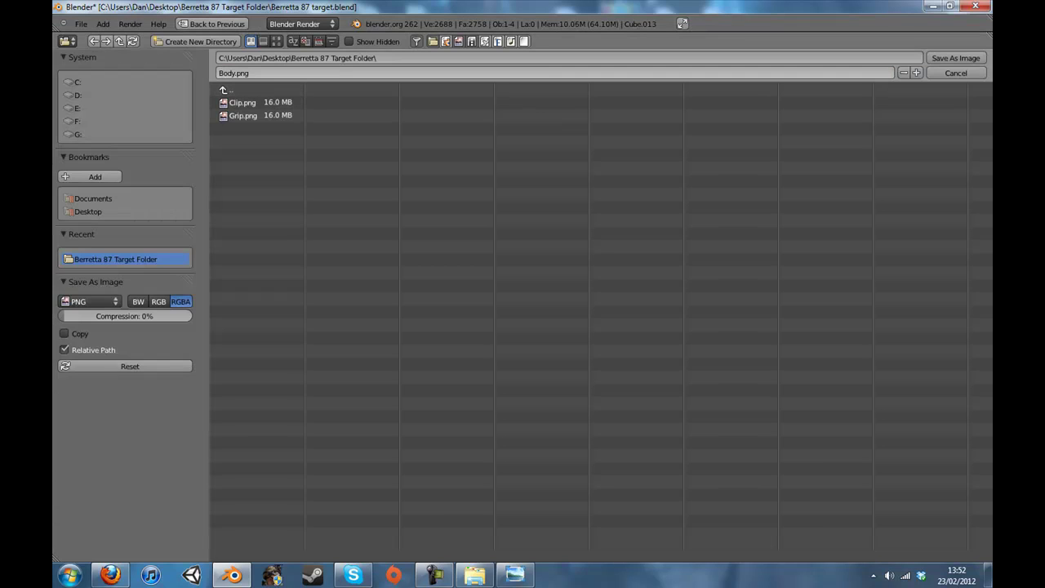
{"action": "left_click", "coordinate": [956, 58]}
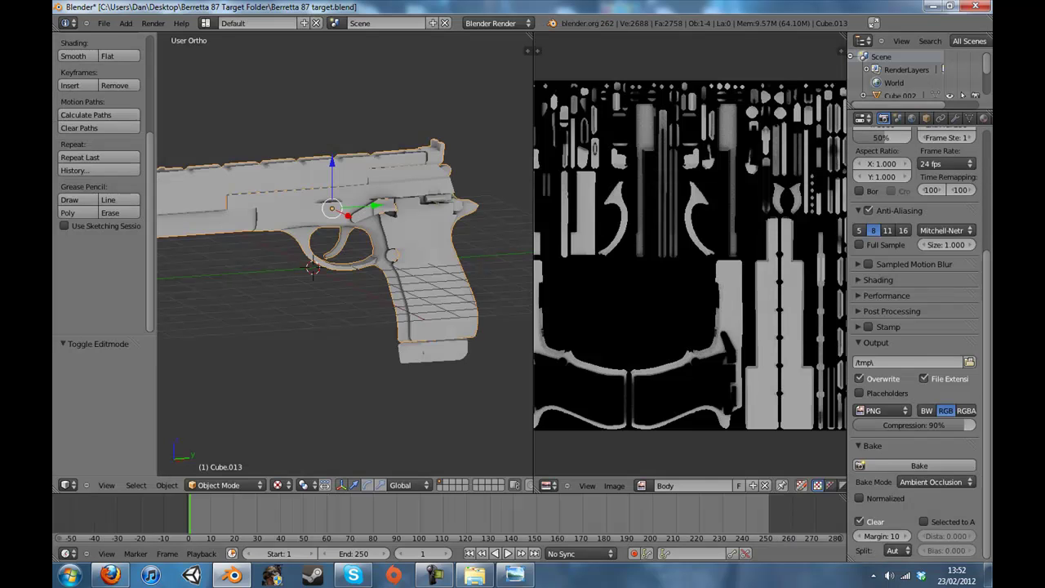
Select the pistol's slider, display its baked image and save it as Slider.png in the Berretta 87 Target Folder.
{"action": "right_click", "coordinate": [392, 184]}
{"action": "key", "text": "Tab"}
{"action": "key", "text": "a"}
{"action": "key", "text": "a"}
{"action": "key", "text": "Tab"}
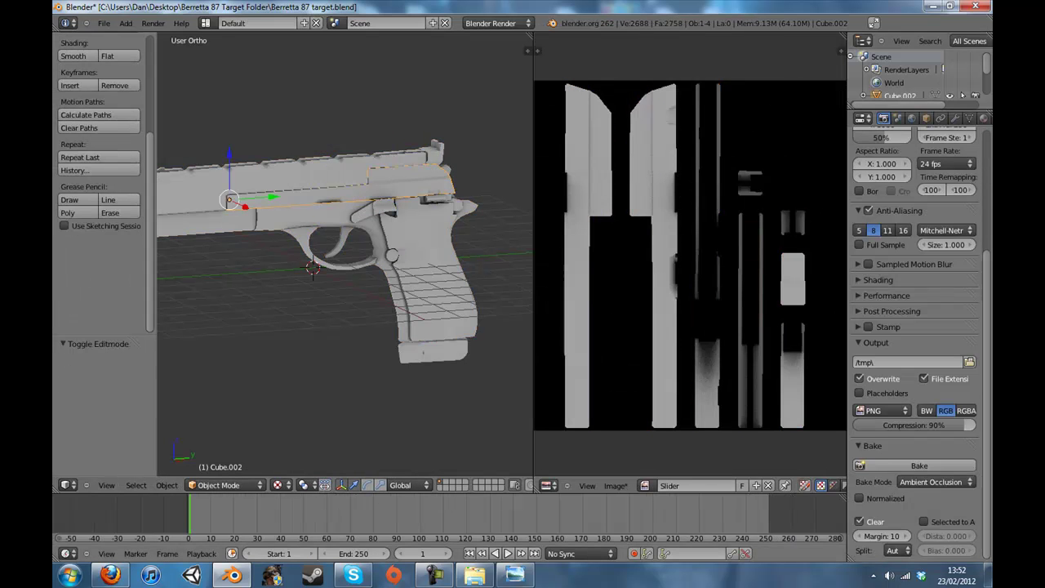
{"action": "left_click", "coordinate": [615, 485]}
{"action": "left_click", "coordinate": [637, 408]}
{"action": "left_click", "coordinate": [225, 90]}
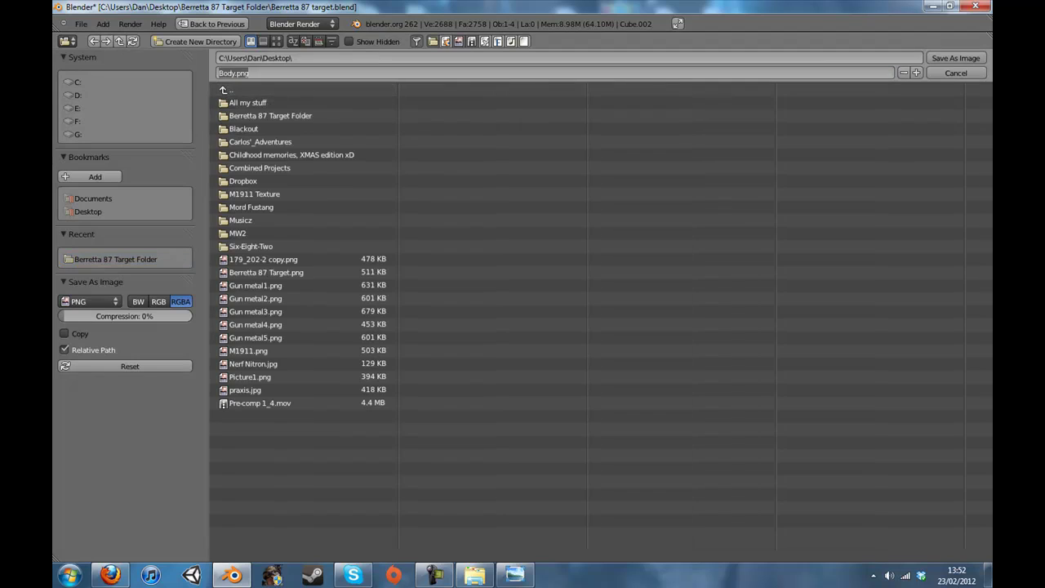
{"action": "left_click", "coordinate": [262, 116]}
{"action": "left_click", "coordinate": [263, 115]}
{"action": "left_click", "coordinate": [263, 73]}
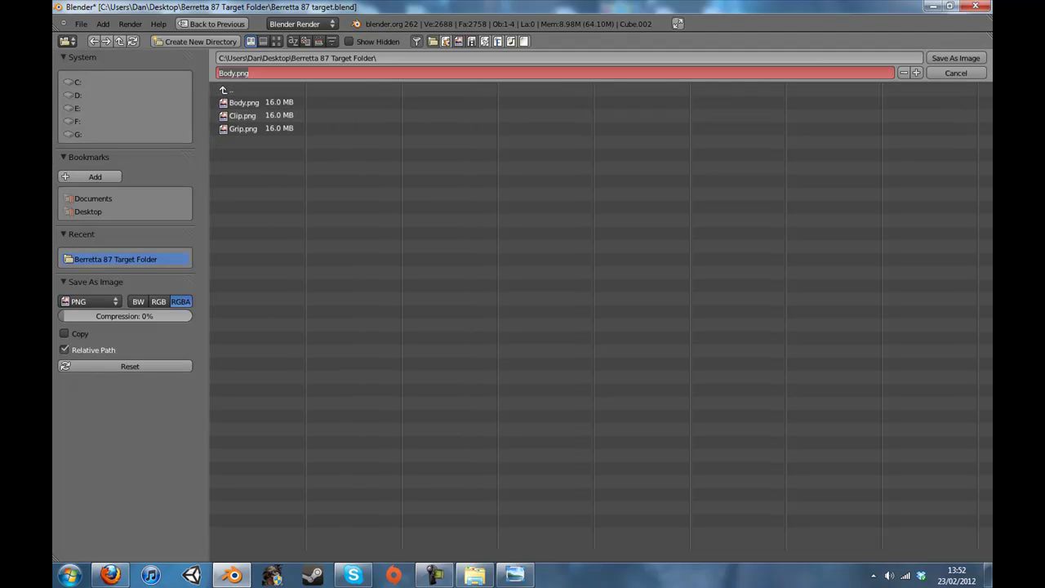
{"action": "type", "text": "Slider"}
{"action": "key", "text": "Return"}
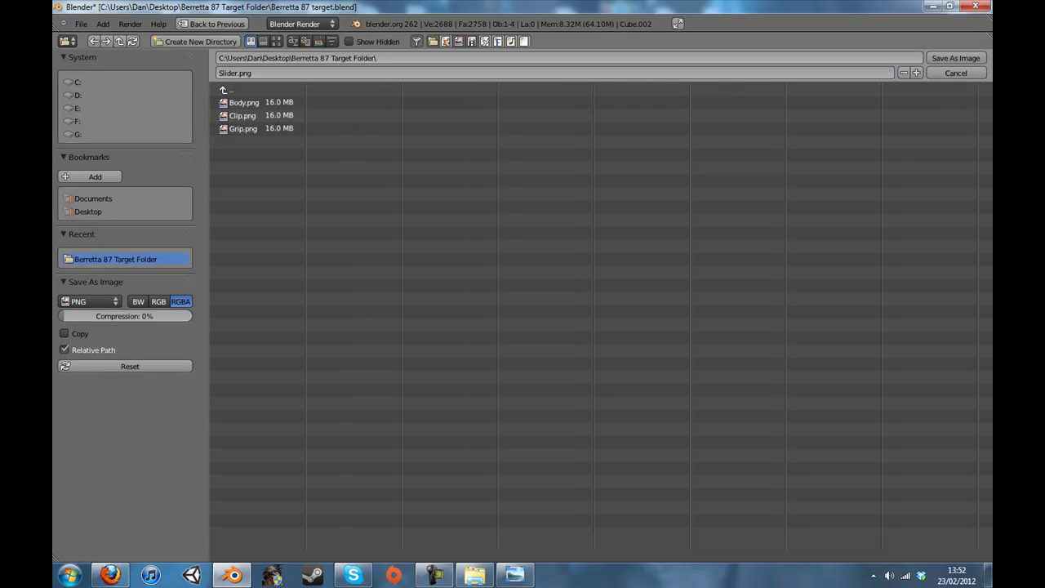
{"action": "left_click", "coordinate": [956, 58]}
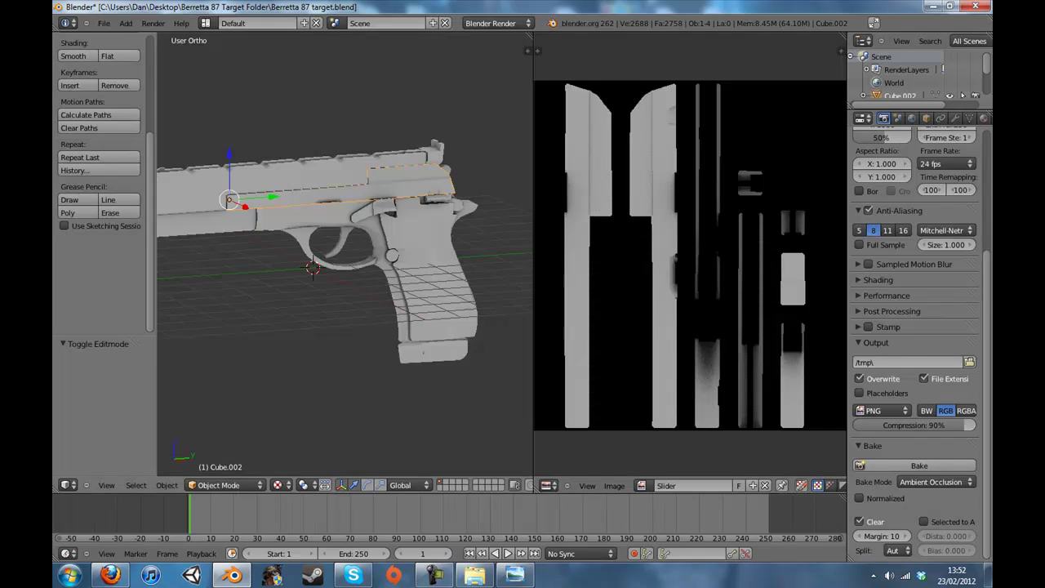
Deselect all objects, view the textured pistol reference picture in Windows Photo Viewer and close it.
{"action": "middle_click_drag", "start_coordinate": [326, 253], "coordinate": [353, 264], "text": "shift"}
{"action": "scroll", "coordinate": [373, 243], "scroll_direction": "down", "scroll_amount": 1}
{"action": "scroll", "coordinate": [354, 263], "scroll_direction": "up", "scroll_amount": 1}
{"action": "key", "text": "a"}
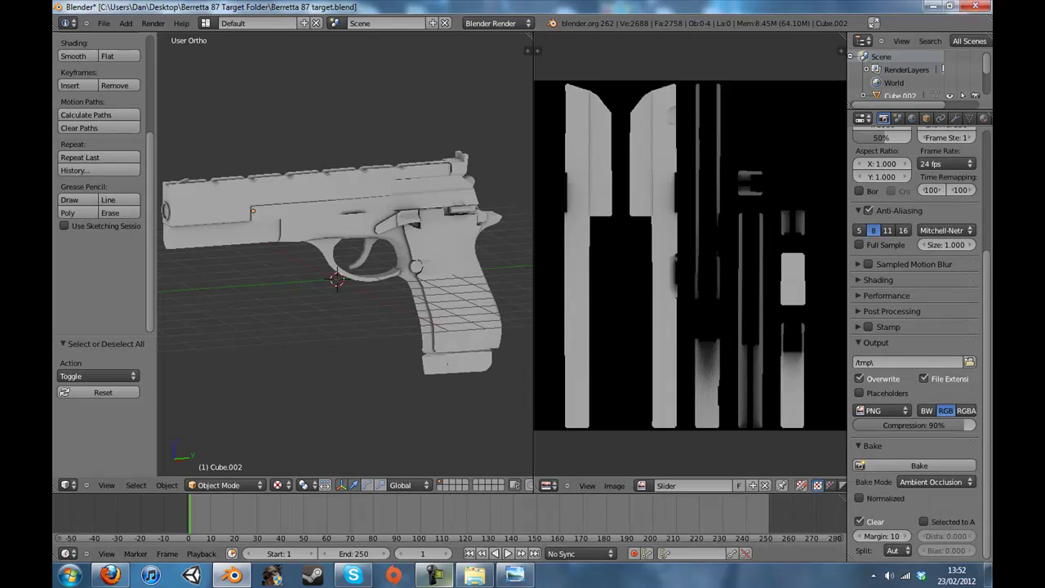
{"action": "left_click", "coordinate": [515, 575]}
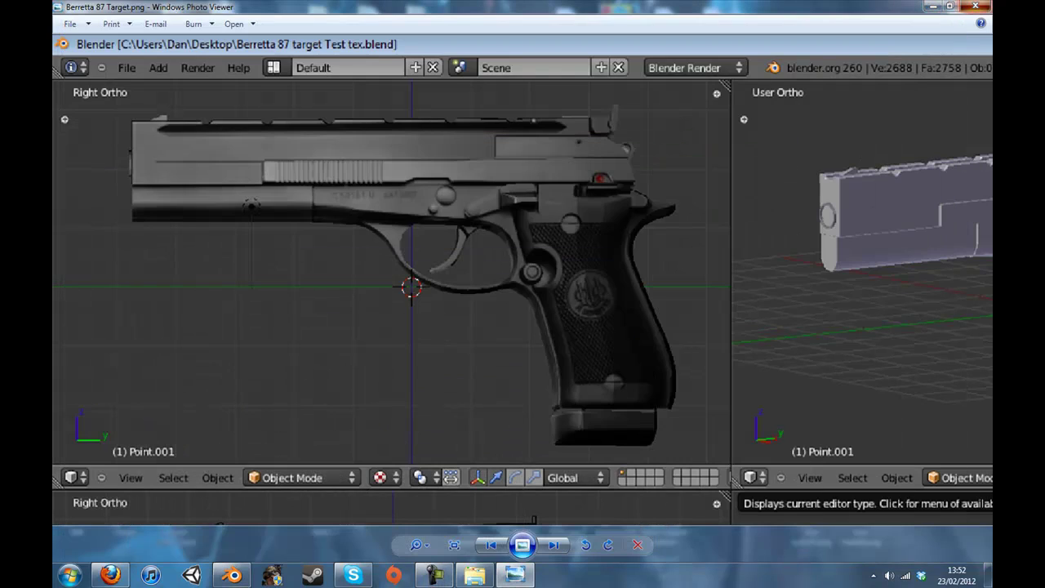
{"action": "left_click", "coordinate": [974, 6]}
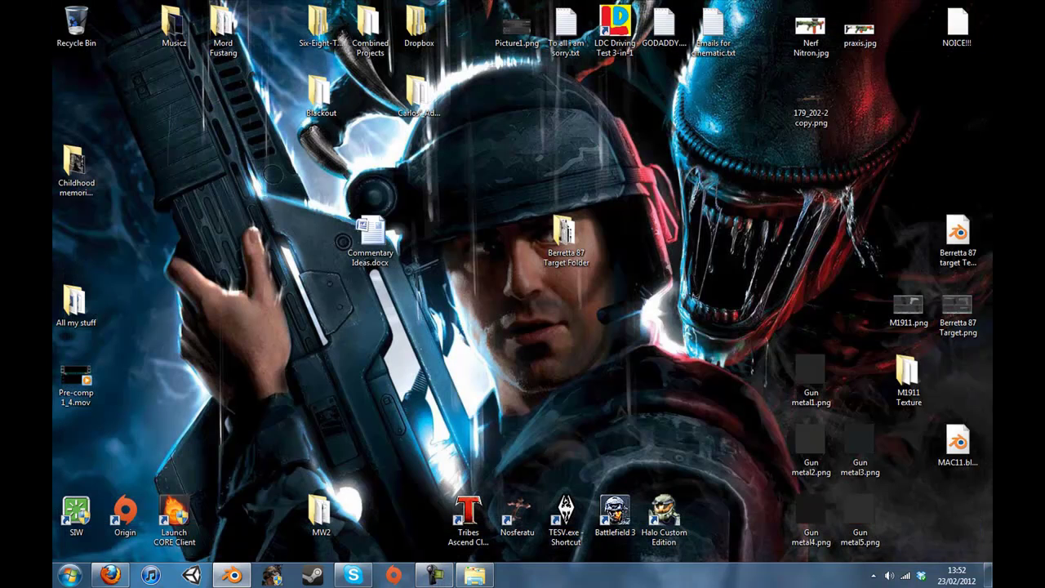
Open the Berretta 87 Target Folder from the desktop, check the saved bake images and minimize the window.
{"action": "double_click", "coordinate": [564, 237]}
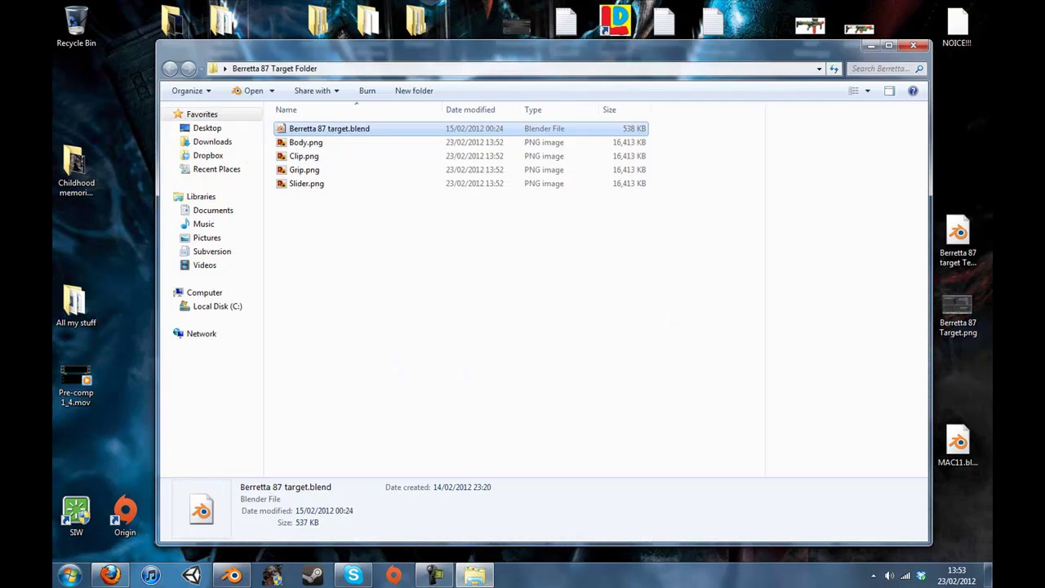
{"action": "left_click", "coordinate": [563, 261]}
{"action": "left_click_drag", "start_coordinate": [563, 48], "coordinate": [537, 38]}
{"action": "left_click", "coordinate": [844, 35]}
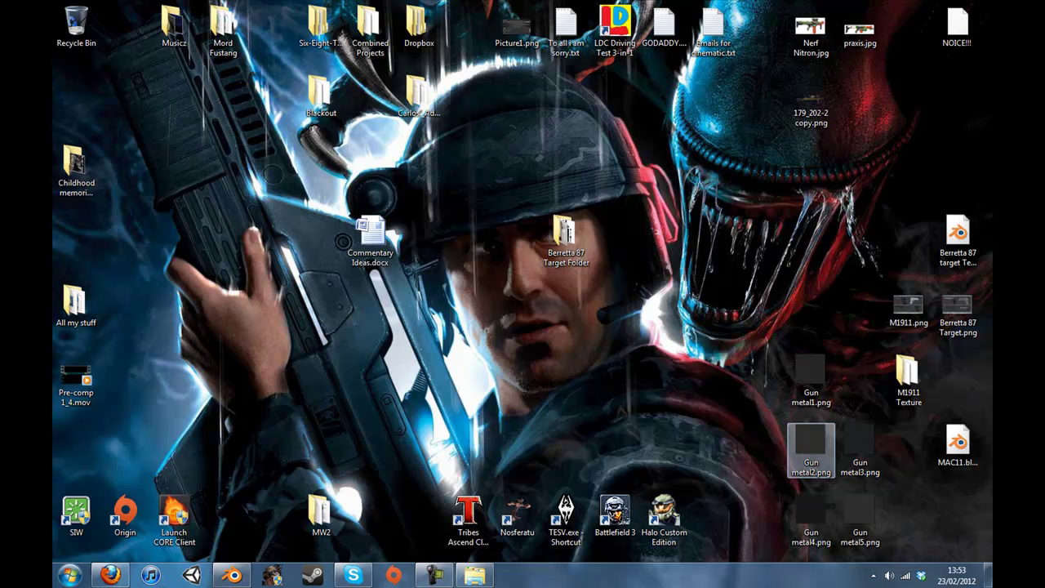
Copy Gun metal2.png from the desktop into the Berretta 87 Target Folder and minimize the folder window.
{"action": "right_click", "coordinate": [810, 441]}
{"action": "left_click", "coordinate": [827, 363]}
{"action": "double_click", "coordinate": [566, 239]}
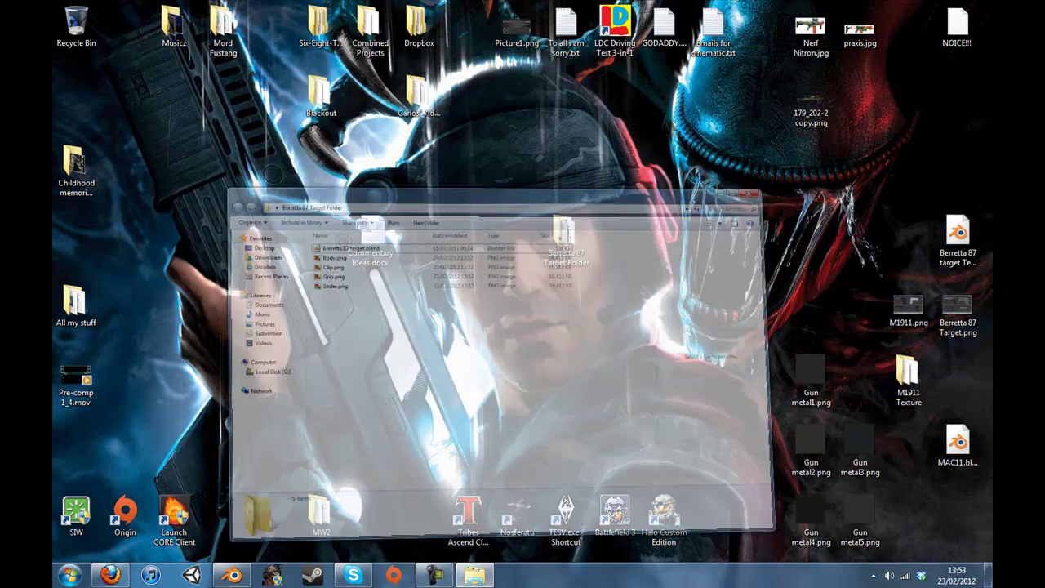
{"action": "key", "text": "ctrl+v"}
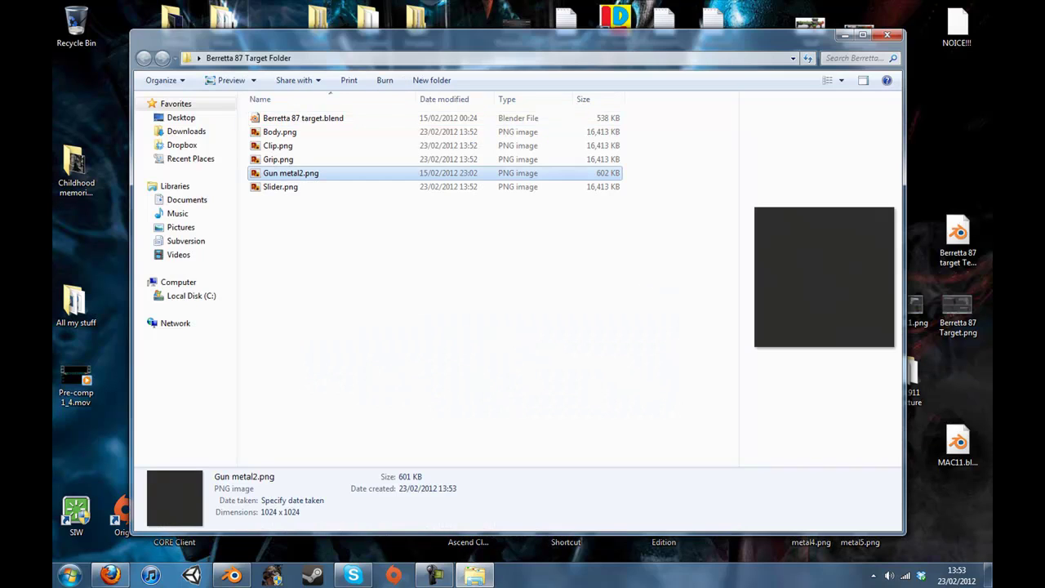
{"action": "left_click", "coordinate": [844, 34]}
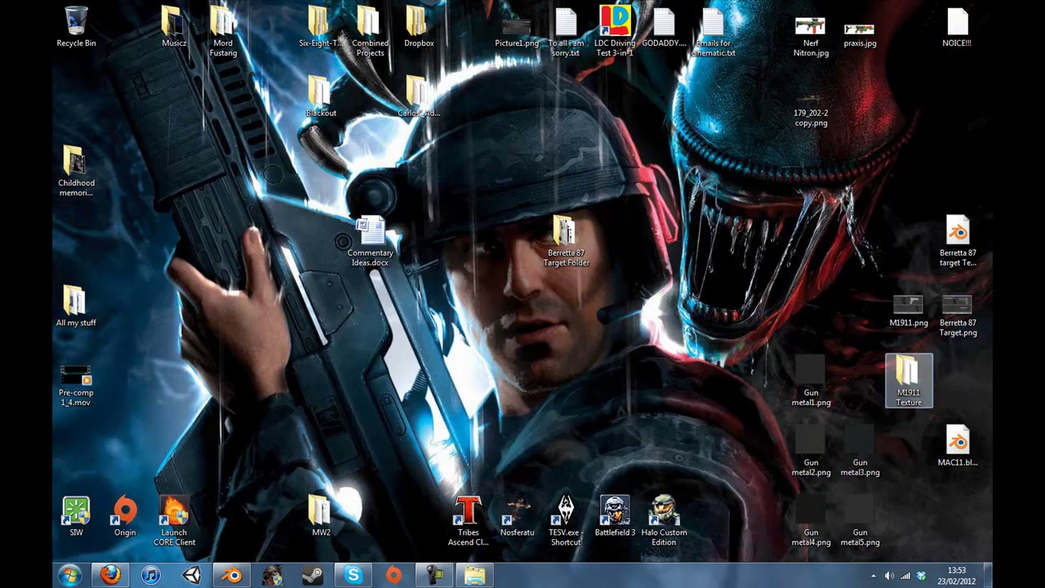
Copy Grip.jpg from the M1911 Texture folder into the Berretta 87 Target Folder, closing the source folder.
{"action": "double_click", "coordinate": [907, 374]}
{"action": "right_click", "coordinate": [304, 140]}
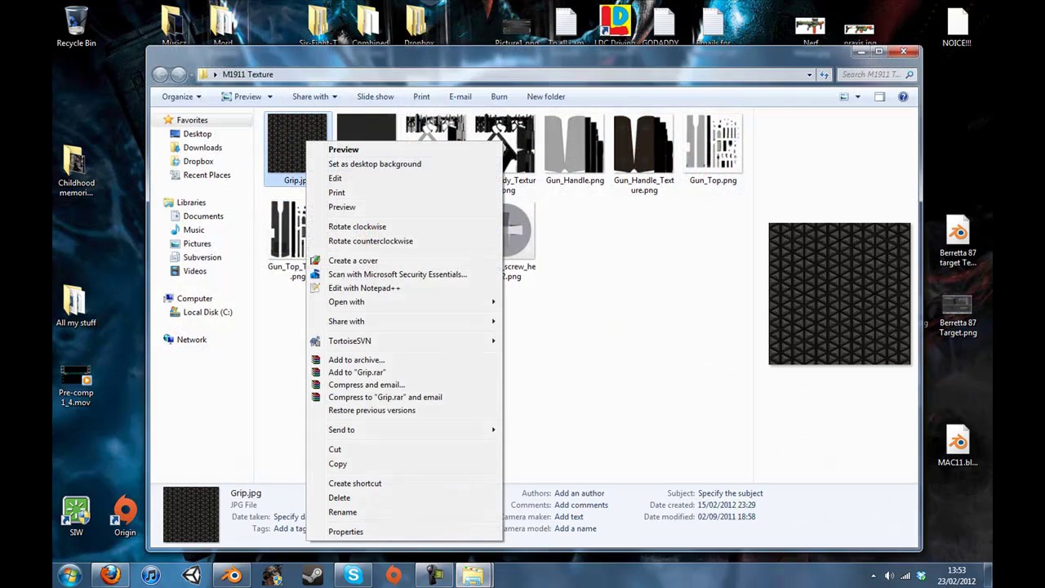
{"action": "left_click", "coordinate": [337, 463]}
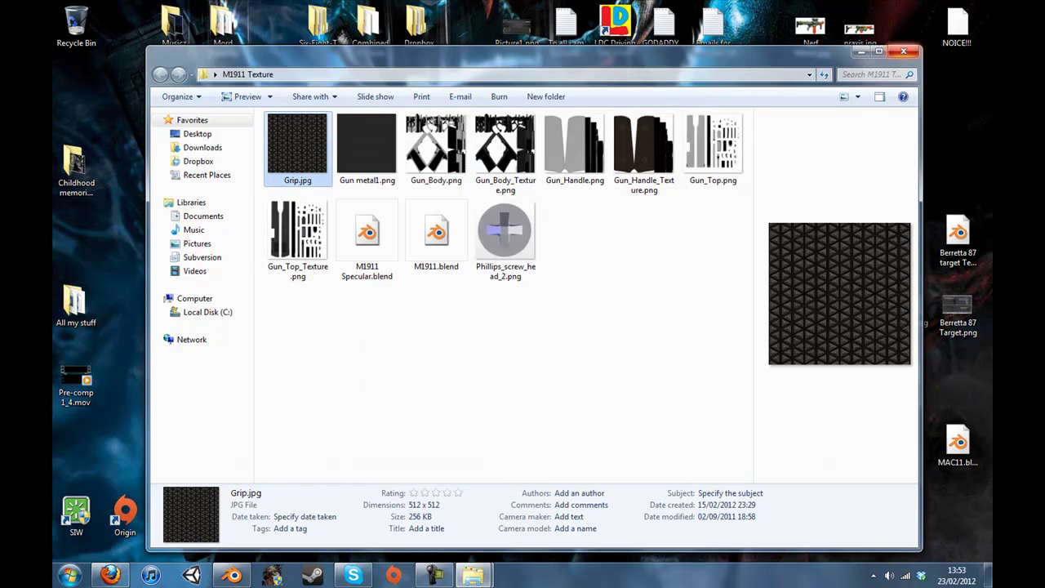
{"action": "left_click", "coordinate": [902, 52]}
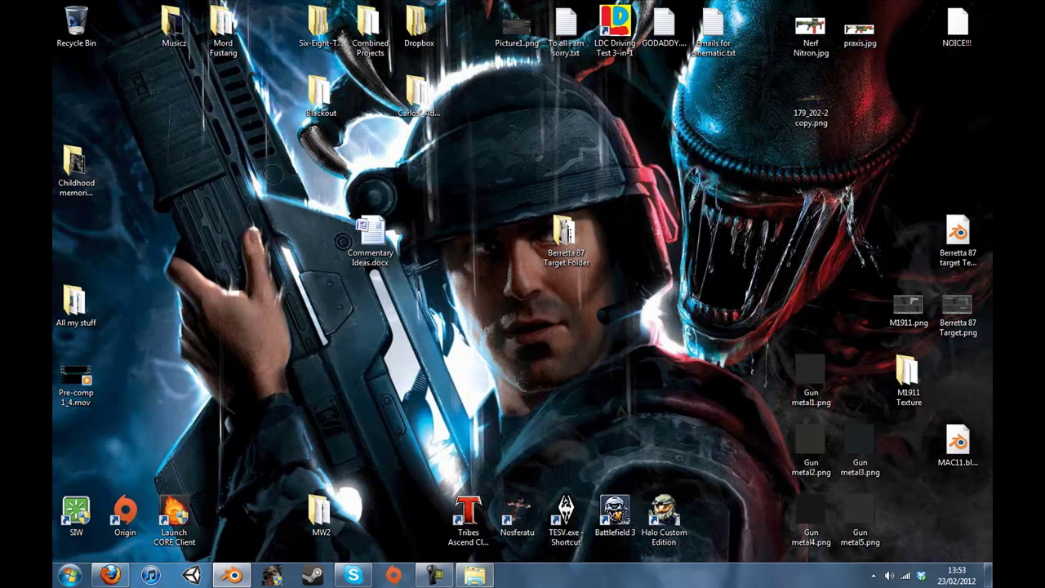
{"action": "left_click", "coordinate": [474, 575]}
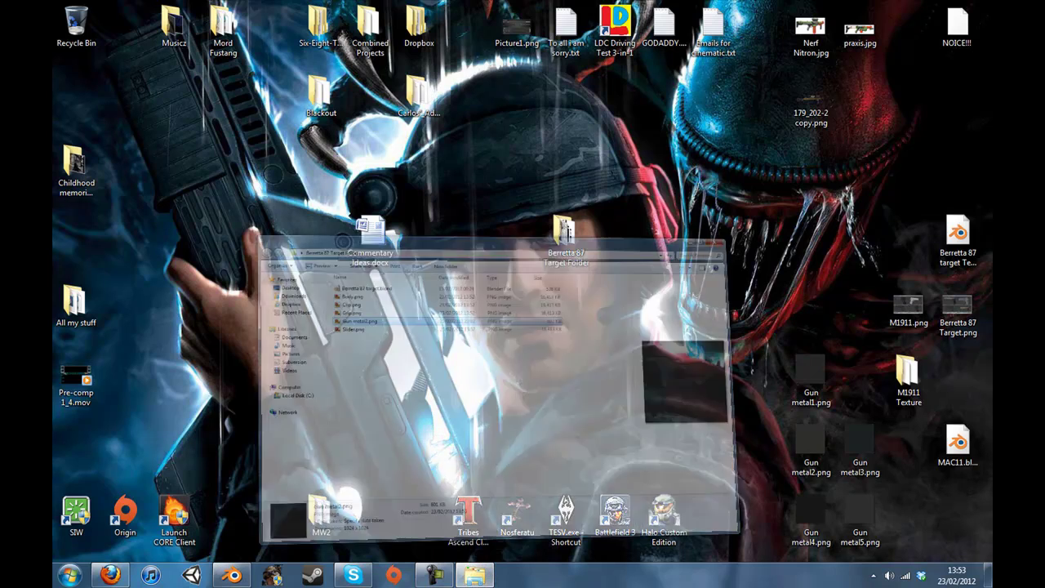
{"action": "key", "text": "ctrl+v"}
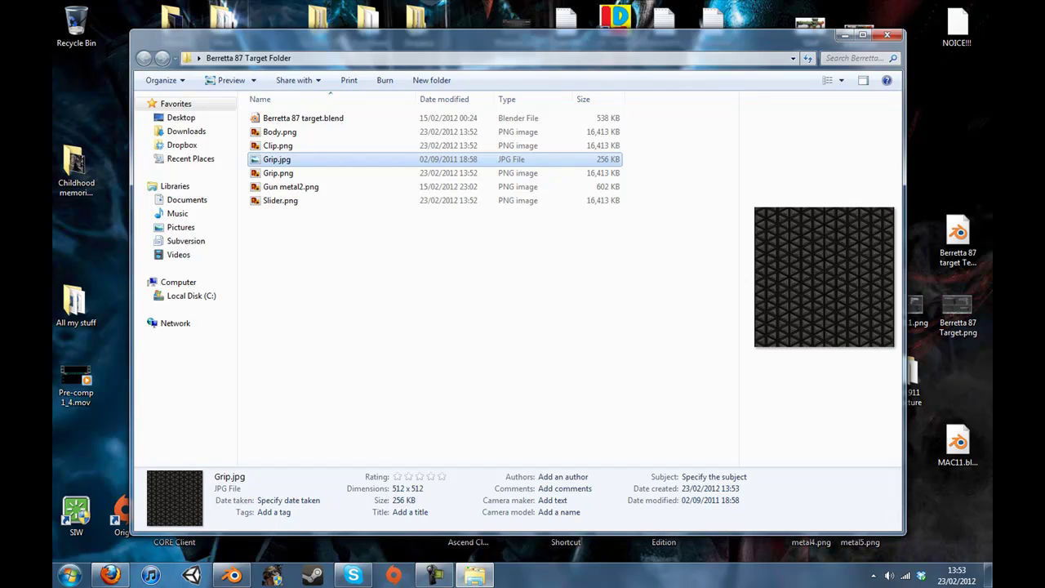
{"action": "left_click", "coordinate": [435, 576]}
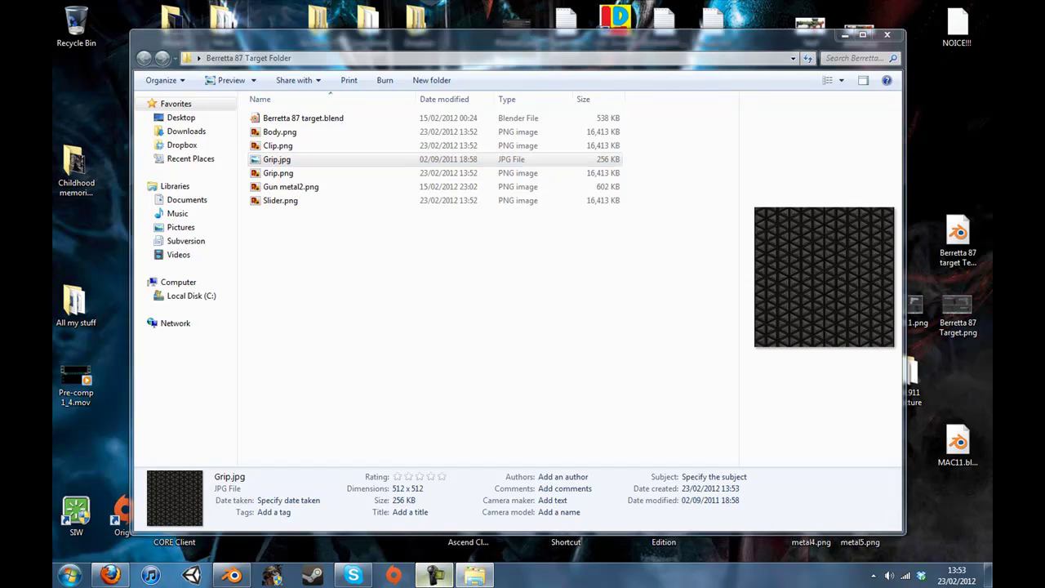
{"action": "left_click", "coordinate": [435, 576]}
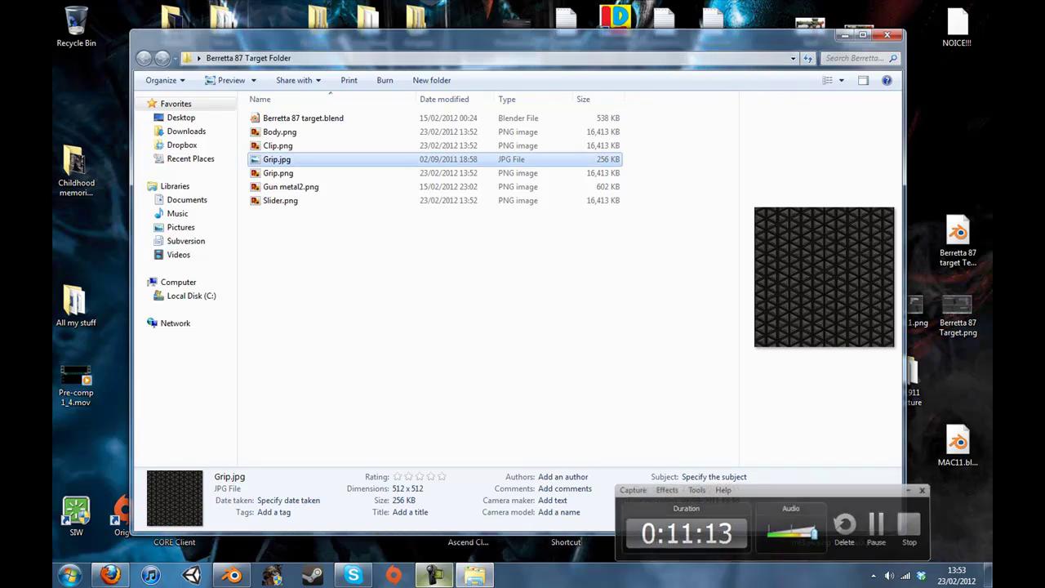
Search the computer for "gimp" and launch GIMP 2.6 from its shortcut.
{"action": "left_click", "coordinate": [69, 575]}
{"action": "left_click", "coordinate": [131, 541]}
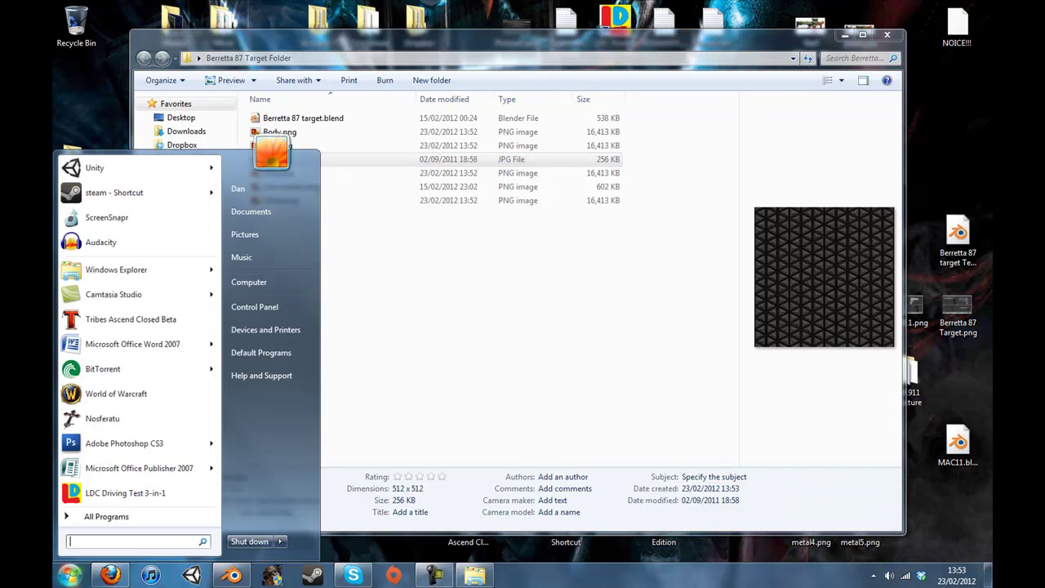
{"action": "type", "text": "gimp"}
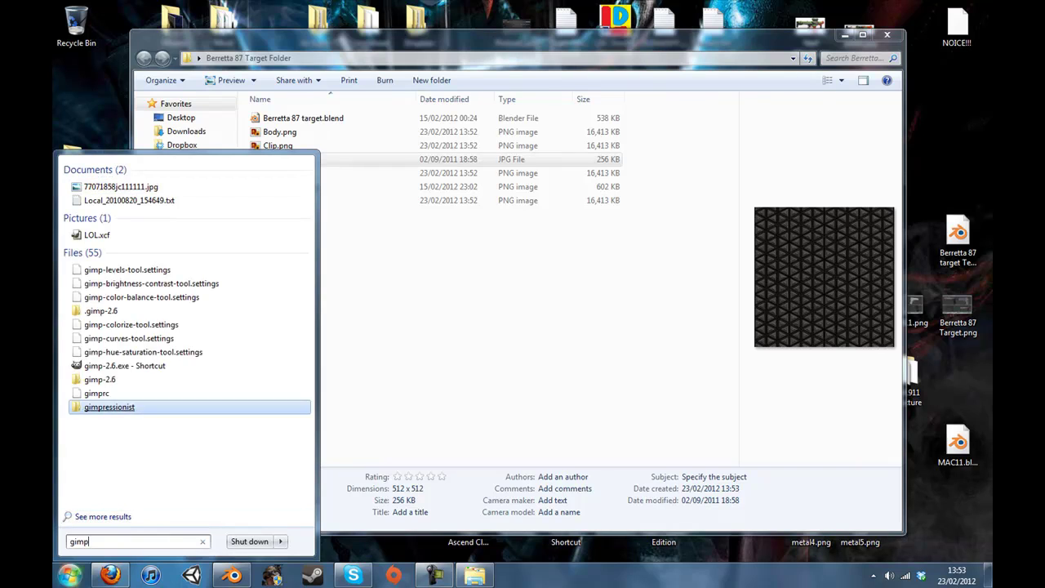
{"action": "left_click", "coordinate": [124, 366]}
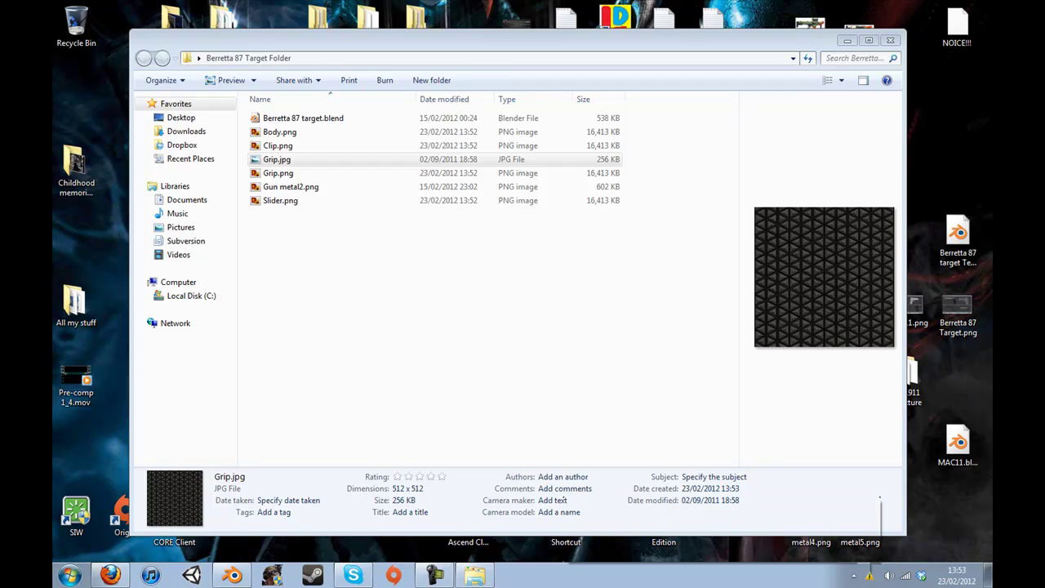
{"action": "left_click", "coordinate": [867, 507]}
{"action": "left_click", "coordinate": [670, 359]}
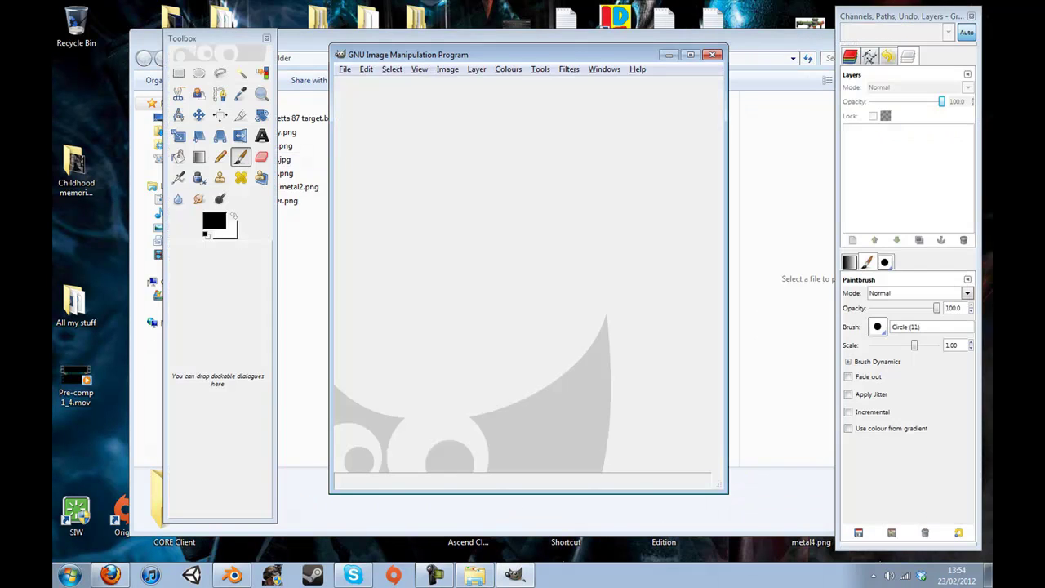
Open Slider.png from the Berretta 87 Target Folder as an image in GIMP.
{"action": "left_click_drag", "start_coordinate": [522, 54], "coordinate": [652, 87]}
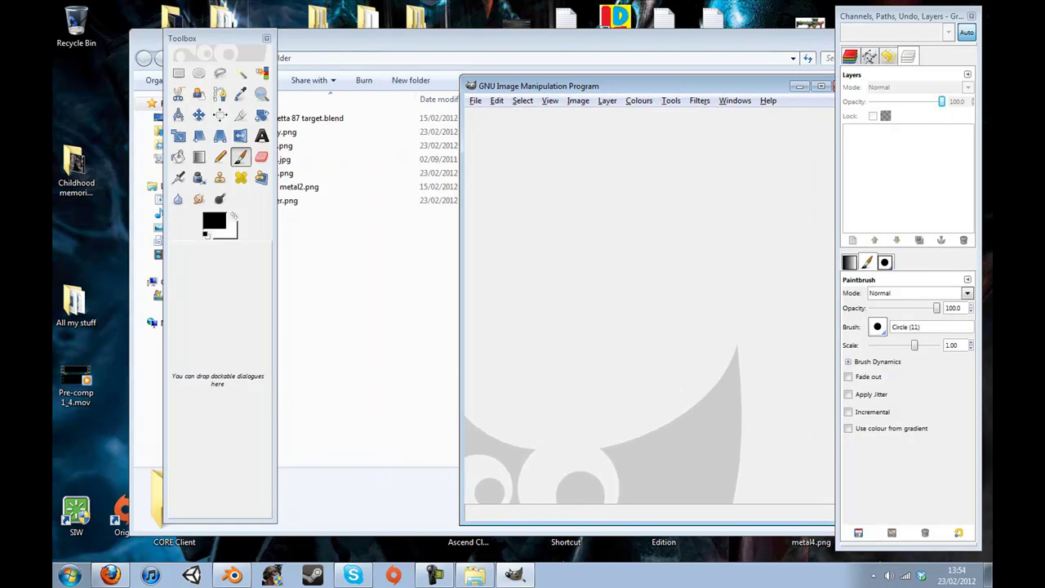
{"action": "left_click", "coordinate": [384, 270]}
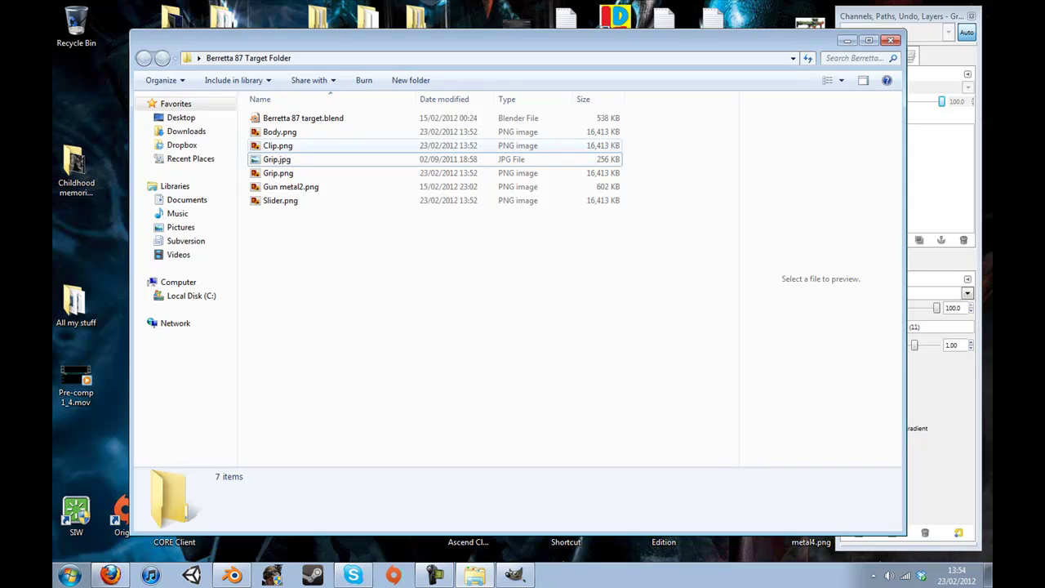
{"action": "left_click", "coordinate": [281, 200]}
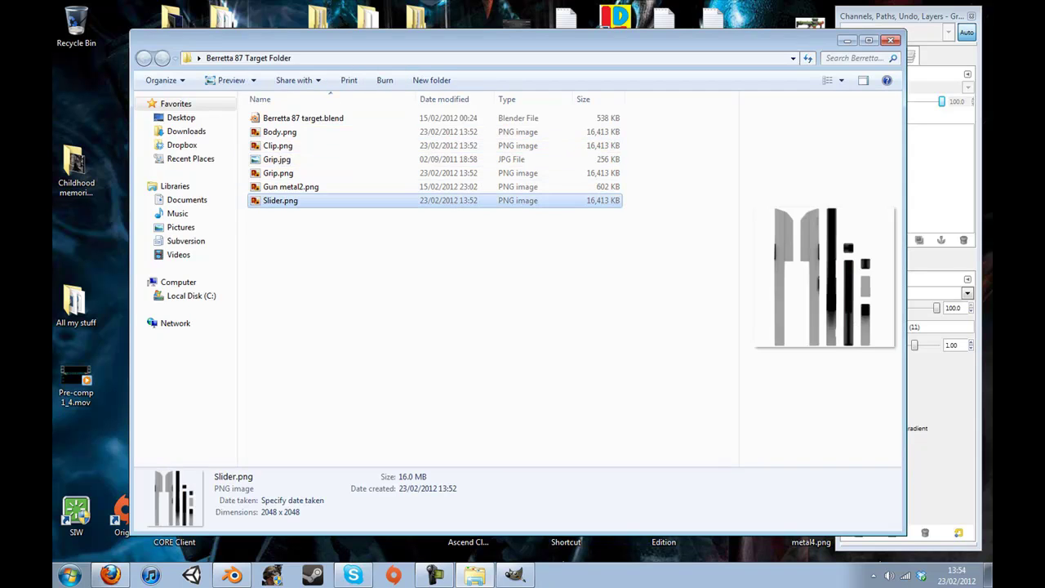
{"action": "left_click_drag", "start_coordinate": [424, 40], "coordinate": [327, 170]}
{"action": "left_click_drag", "start_coordinate": [392, 170], "coordinate": [503, 182]}
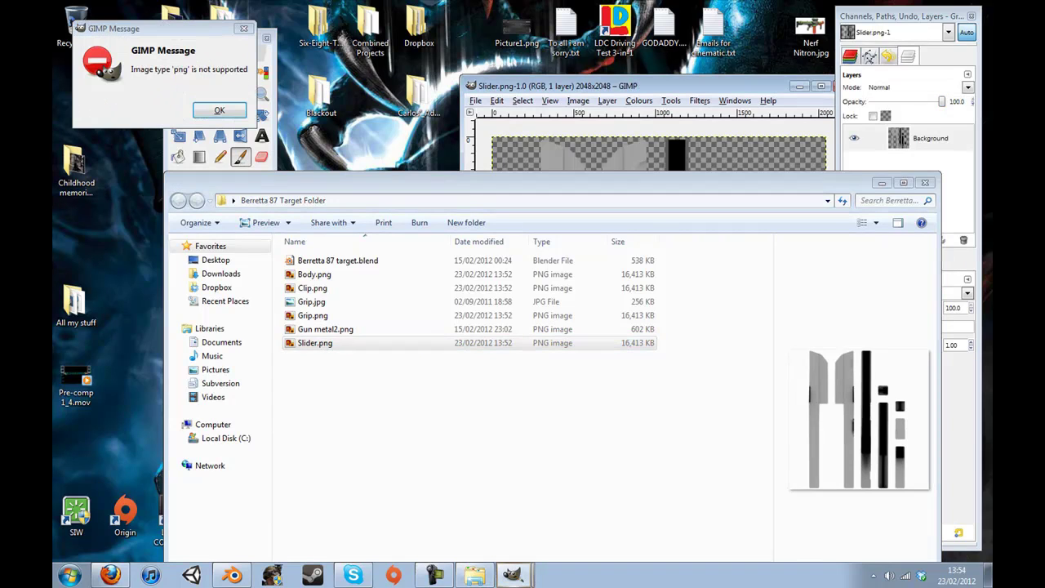
Dismiss the GIMP error message and reposition the Slider.png image window between the toolbox and the layers dock.
{"action": "left_click_drag", "start_coordinate": [408, 182], "coordinate": [378, 148]}
{"action": "left_click", "coordinate": [218, 109]}
{"action": "left_click", "coordinate": [539, 85]}
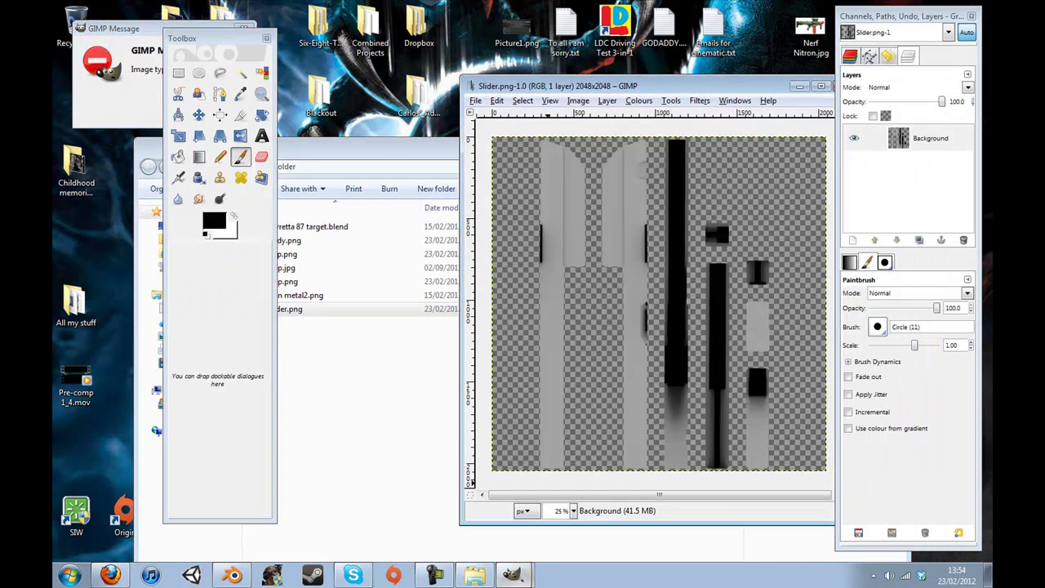
{"action": "left_click", "coordinate": [131, 103]}
{"action": "left_click", "coordinate": [218, 110]}
{"action": "left_click_drag", "start_coordinate": [571, 86], "coordinate": [439, 59]}
{"action": "left_click", "coordinate": [434, 574]}
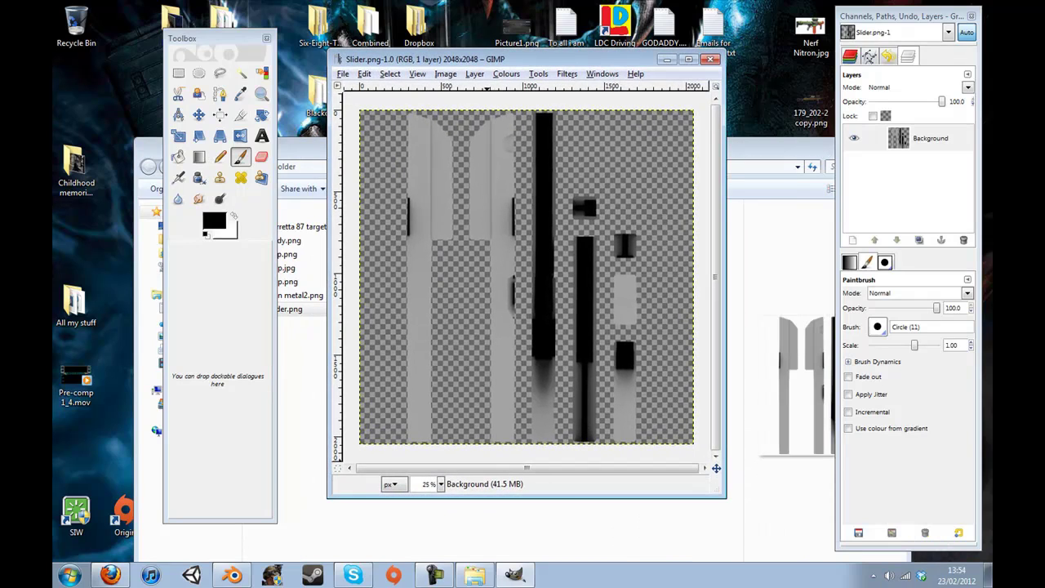
{"action": "left_click_drag", "start_coordinate": [501, 59], "coordinate": [499, 46]}
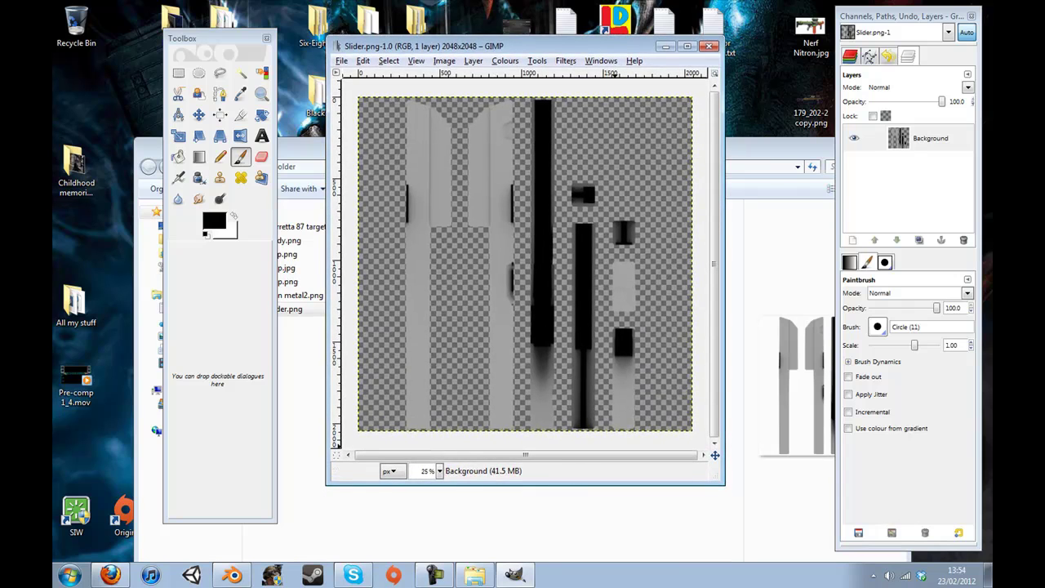
Add Gun metal2.png from the Berretta 87 Target Folder as a layer and move it to the image's lower-left quarter.
{"action": "left_click", "coordinate": [595, 524]}
{"action": "left_click_drag", "start_coordinate": [483, 150], "coordinate": [621, 376]}
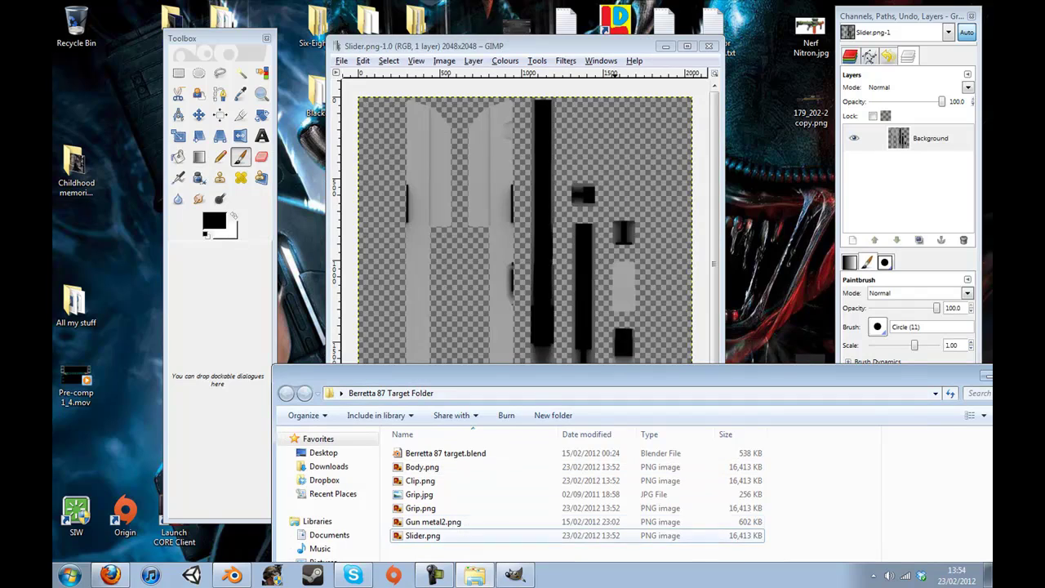
{"action": "left_click", "coordinate": [433, 521]}
{"action": "left_click_drag", "start_coordinate": [433, 522], "coordinate": [522, 261]}
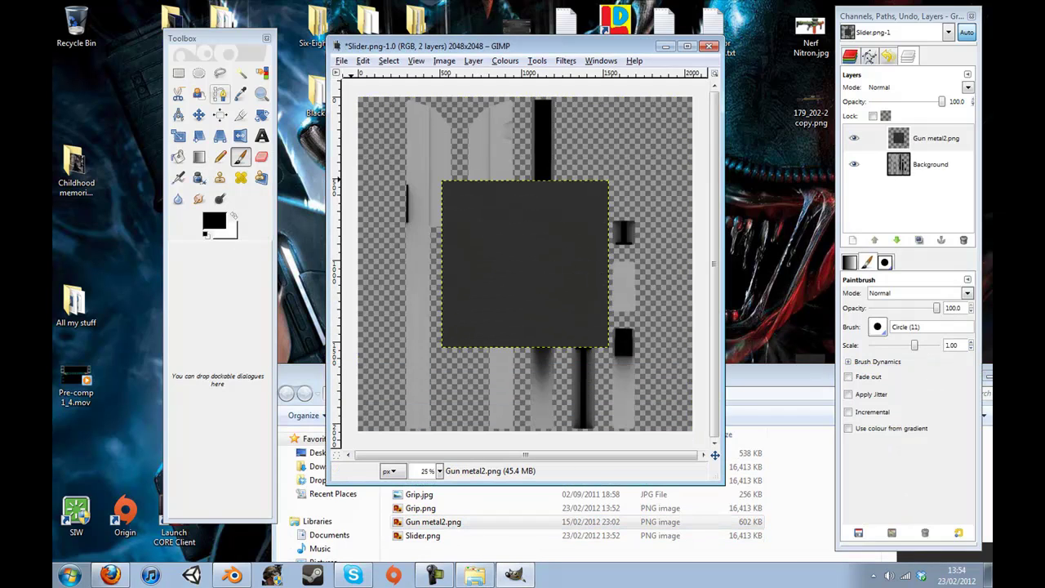
{"action": "left_click", "coordinate": [198, 115]}
{"action": "mouse_move", "coordinate": [512, 259]}
{"action": "left_mouse_down"}
{"action": "mouse_move", "coordinate": [519, 305]}
{"action": "mouse_move", "coordinate": [495, 284]}
{"action": "mouse_move", "coordinate": [425, 335]}
{"action": "mouse_move", "coordinate": [441, 348]}
{"action": "left_mouse_up"}
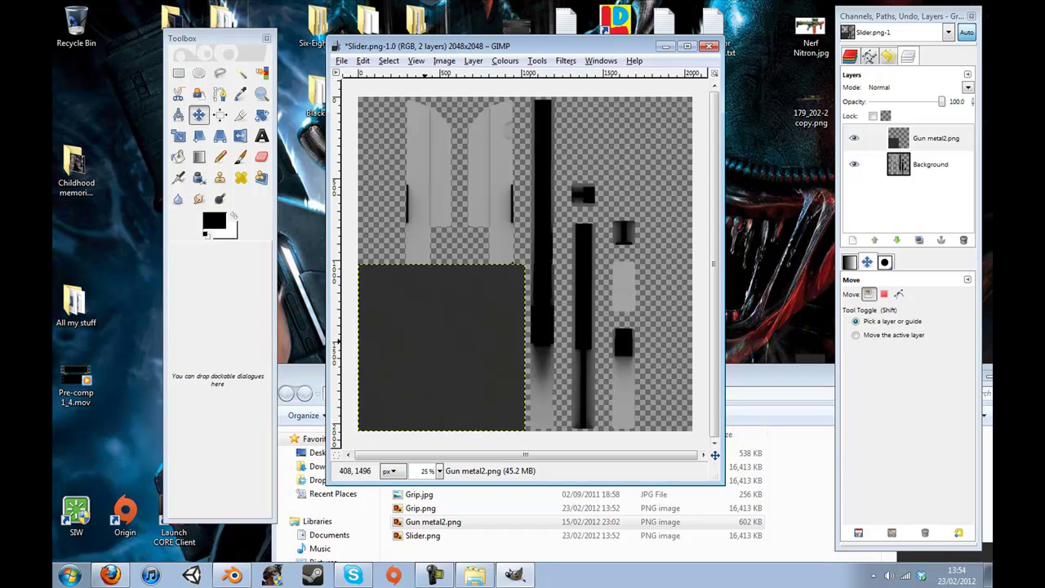
Duplicate the Gun metal2.png layer, move the copy to the image's lower-right quarter and merge it down.
{"action": "right_click", "coordinate": [854, 137]}
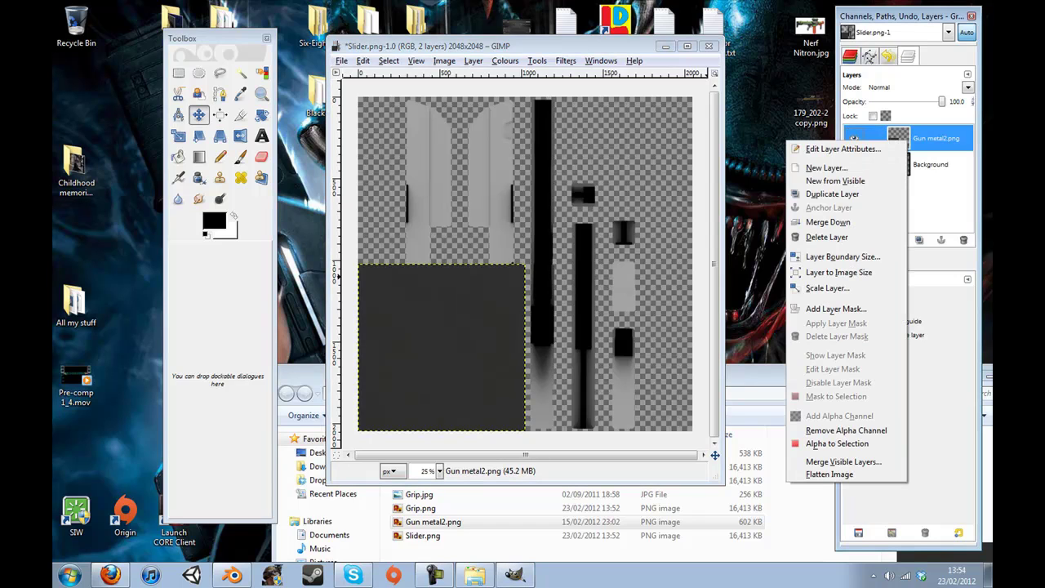
{"action": "left_click", "coordinate": [831, 193]}
{"action": "left_click_drag", "start_coordinate": [442, 348], "coordinate": [607, 346]}
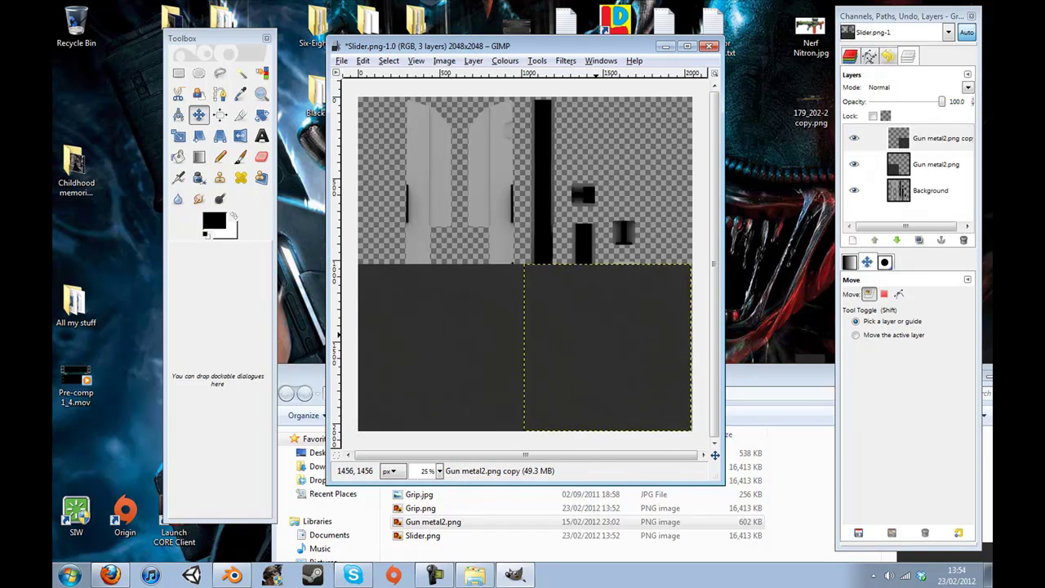
{"action": "right_click", "coordinate": [853, 139]}
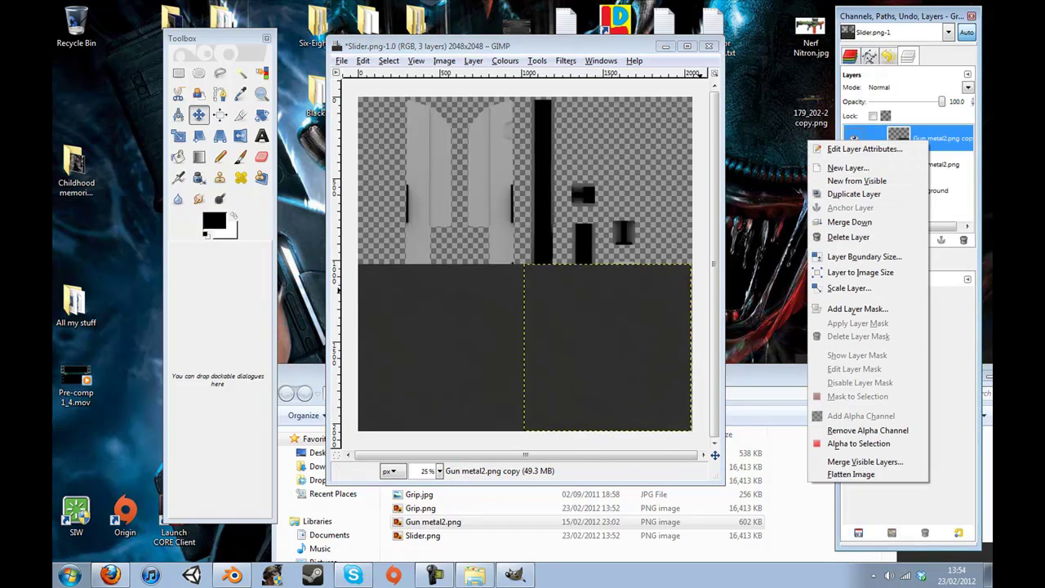
{"action": "left_click", "coordinate": [849, 222]}
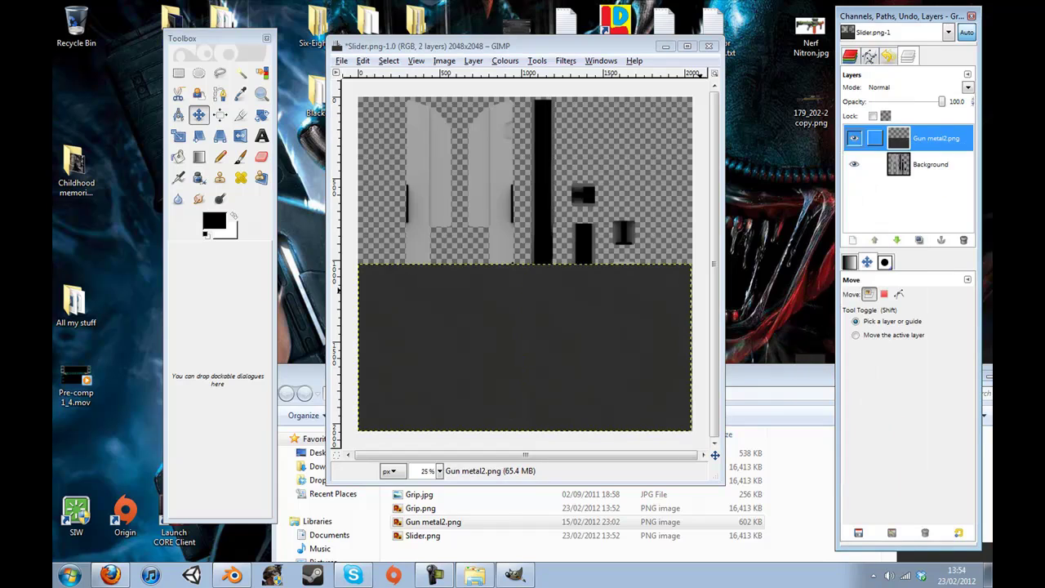
Duplicate the merged Gun metal2.png layer, move the copy over the image's upper half and merge it down.
{"action": "right_click", "coordinate": [854, 139]}
{"action": "left_click", "coordinate": [865, 194]}
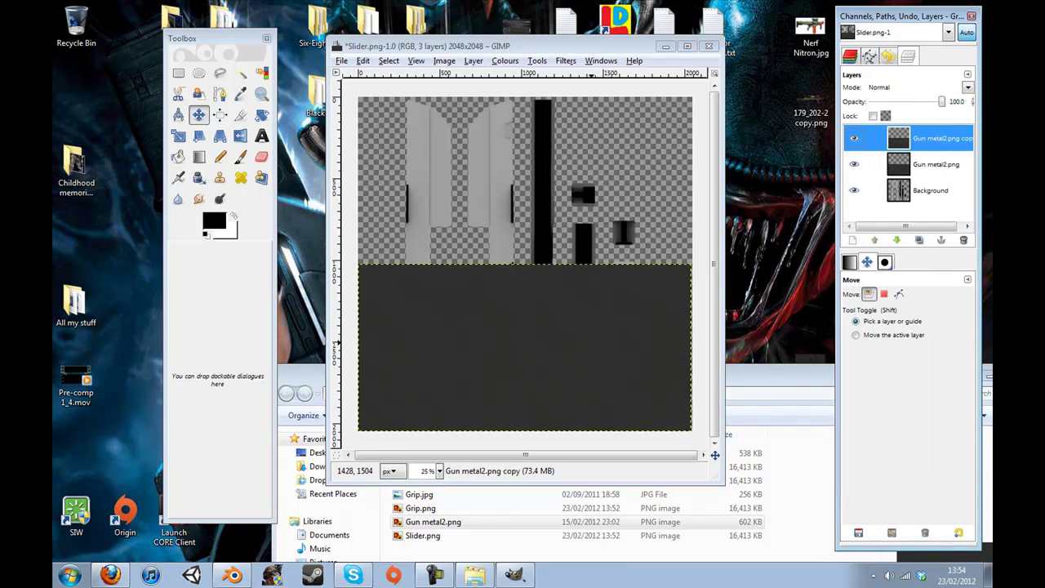
{"action": "left_click_drag", "start_coordinate": [555, 357], "coordinate": [526, 189]}
{"action": "right_click", "coordinate": [873, 138]}
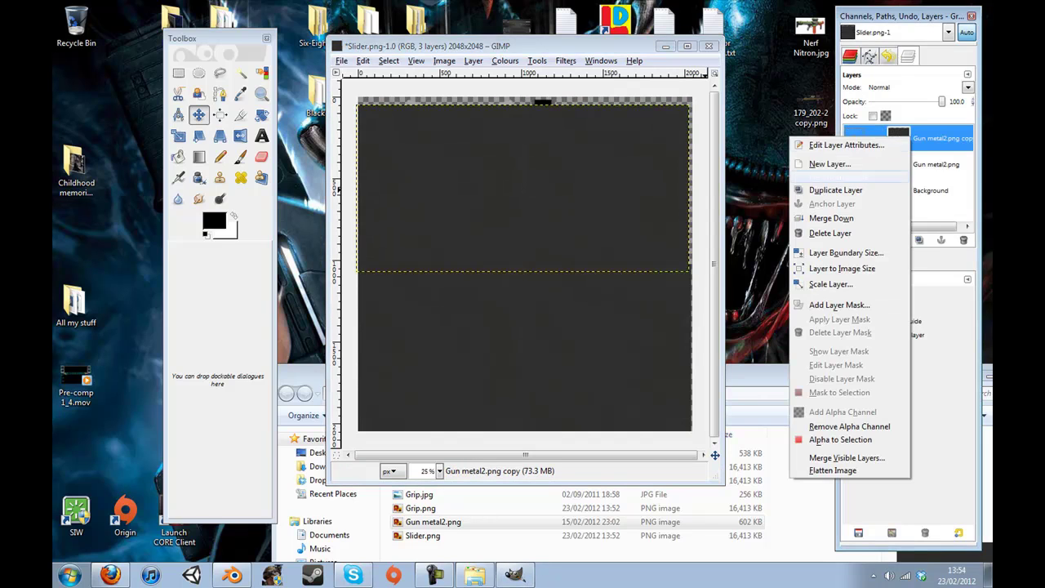
{"action": "left_click", "coordinate": [831, 219]}
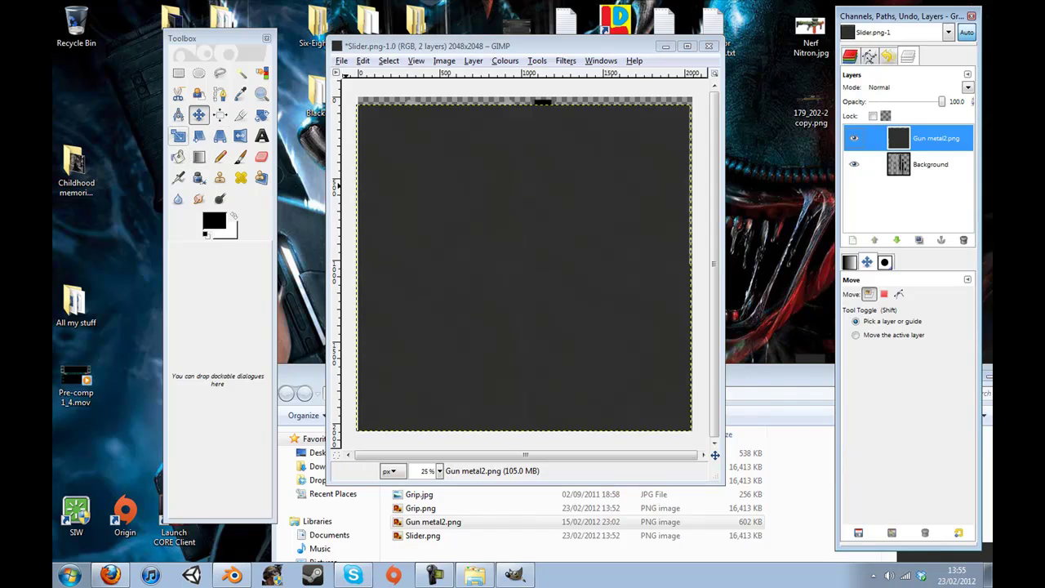
Scale the Gun metal2.png layer to 2146 × 2092 pixels with its aspect kept, and shift it slightly so it covers the whole canvas.
{"action": "left_click", "coordinate": [179, 136]}
{"action": "left_click", "coordinate": [457, 314]}
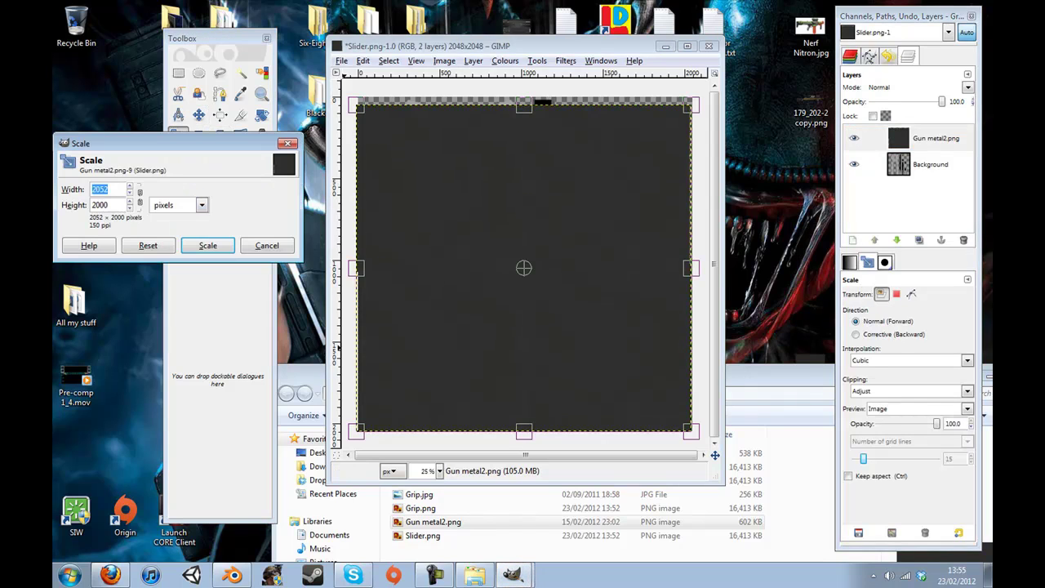
{"action": "left_click_drag", "start_coordinate": [690, 105], "coordinate": [705, 92], "text": "ctrl"}
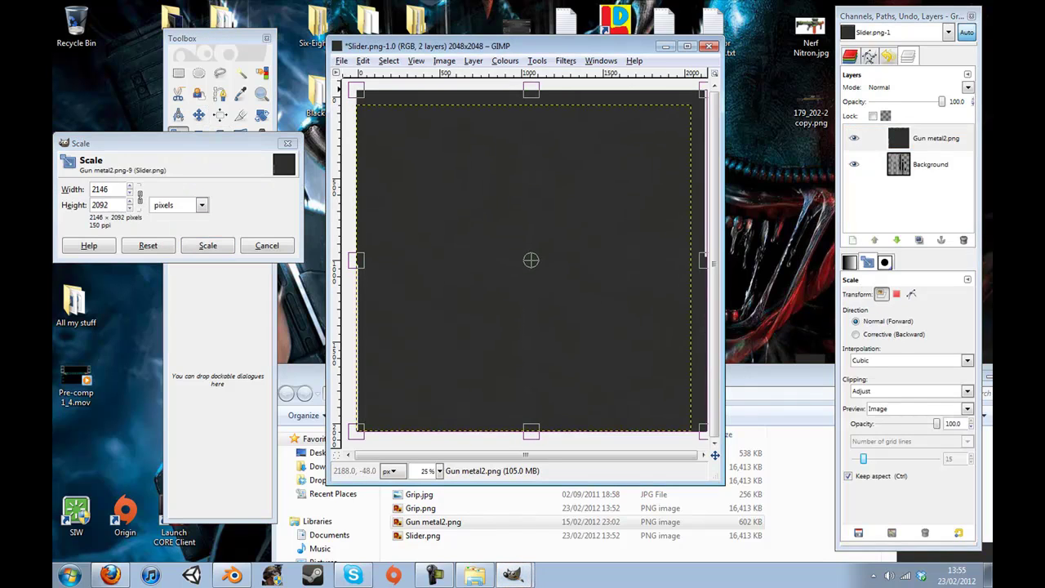
{"action": "left_click", "coordinate": [207, 245]}
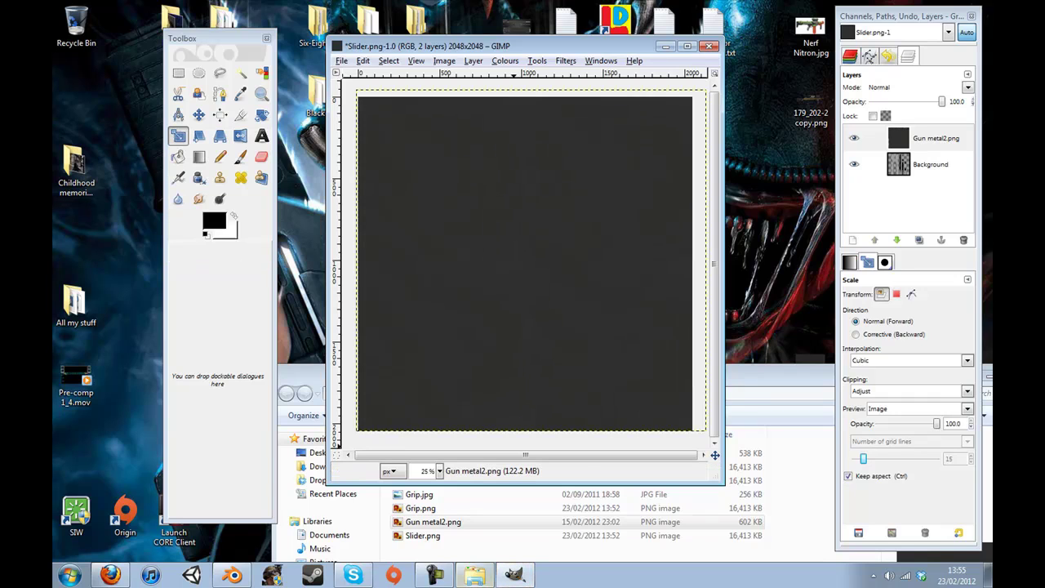
{"action": "left_click", "coordinate": [435, 575]}
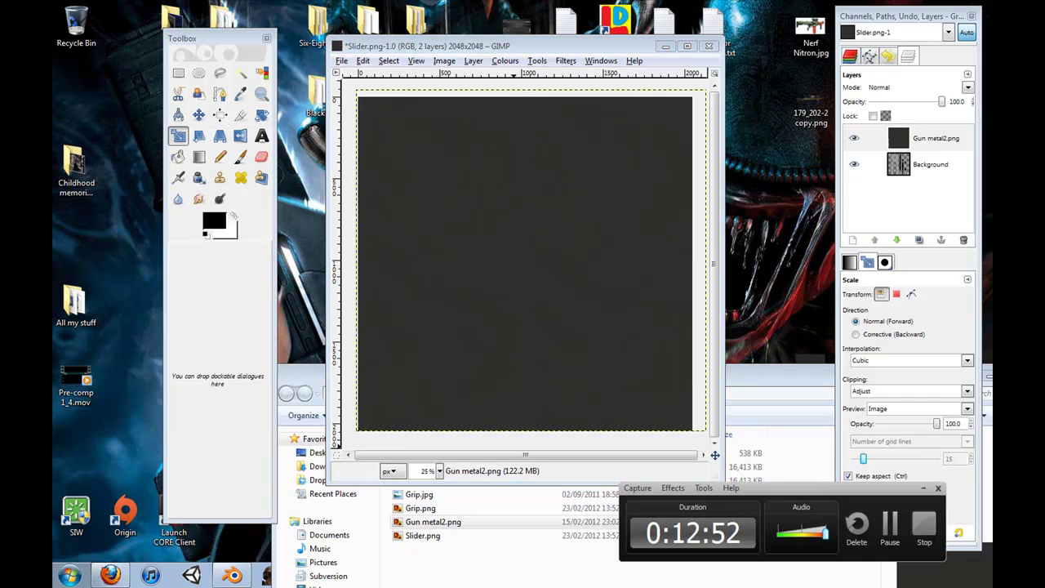
{"action": "left_click", "coordinate": [923, 488]}
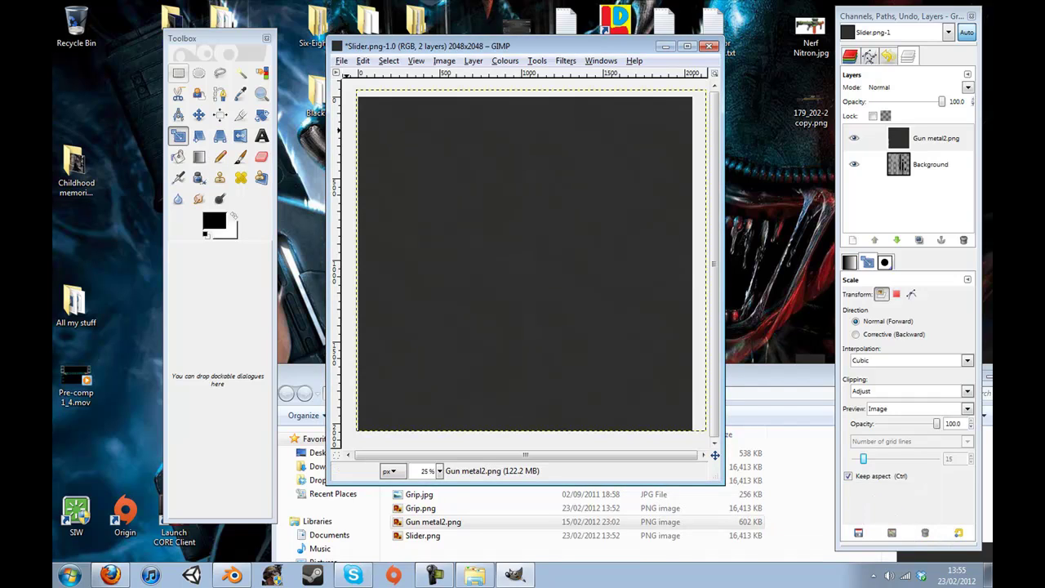
{"action": "left_click", "coordinate": [198, 115]}
{"action": "left_click_drag", "start_coordinate": [531, 259], "coordinate": [532, 259]}
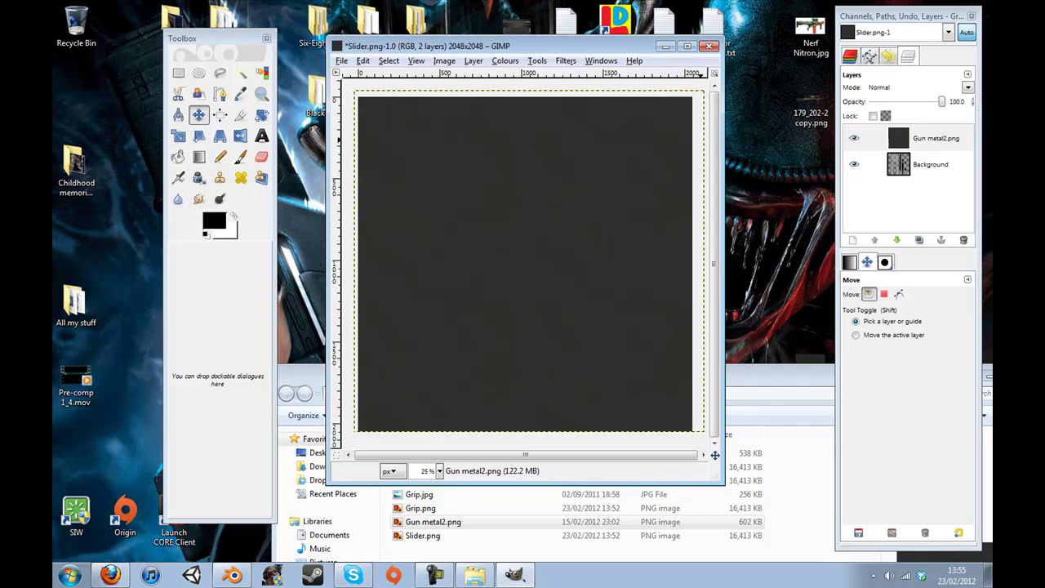
Set the Gun metal2.png layer's mode to Overlay and duplicate the layer twice.
{"action": "left_click", "coordinate": [933, 139]}
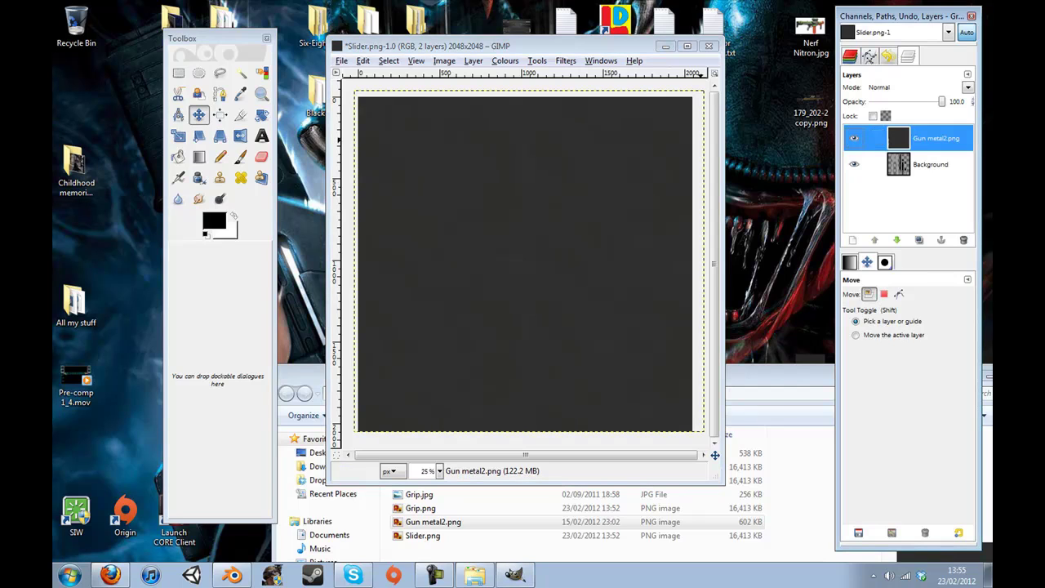
{"action": "left_click", "coordinate": [967, 87]}
{"action": "left_click", "coordinate": [885, 180]}
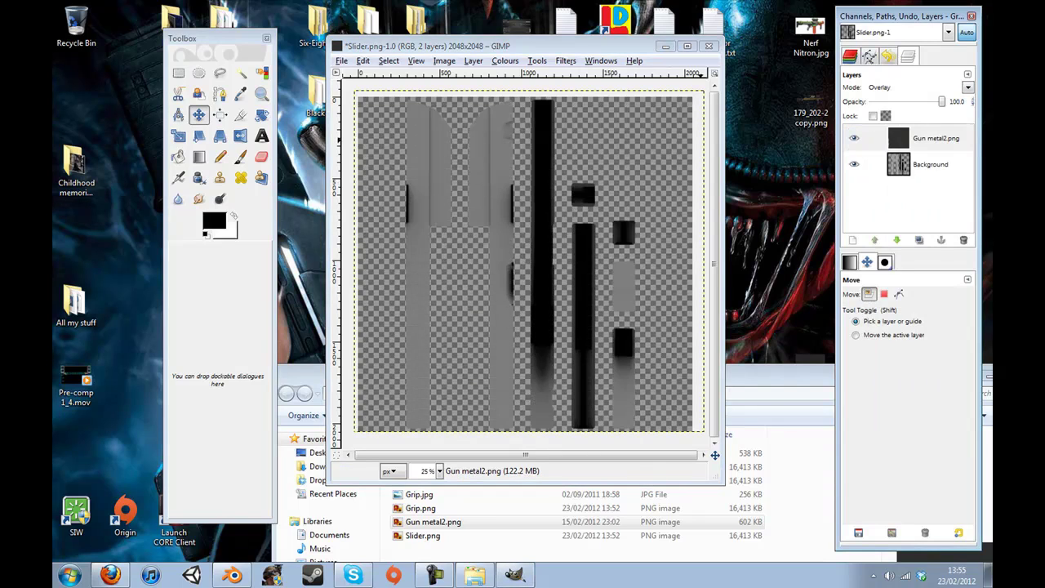
{"action": "right_click", "coordinate": [918, 139]}
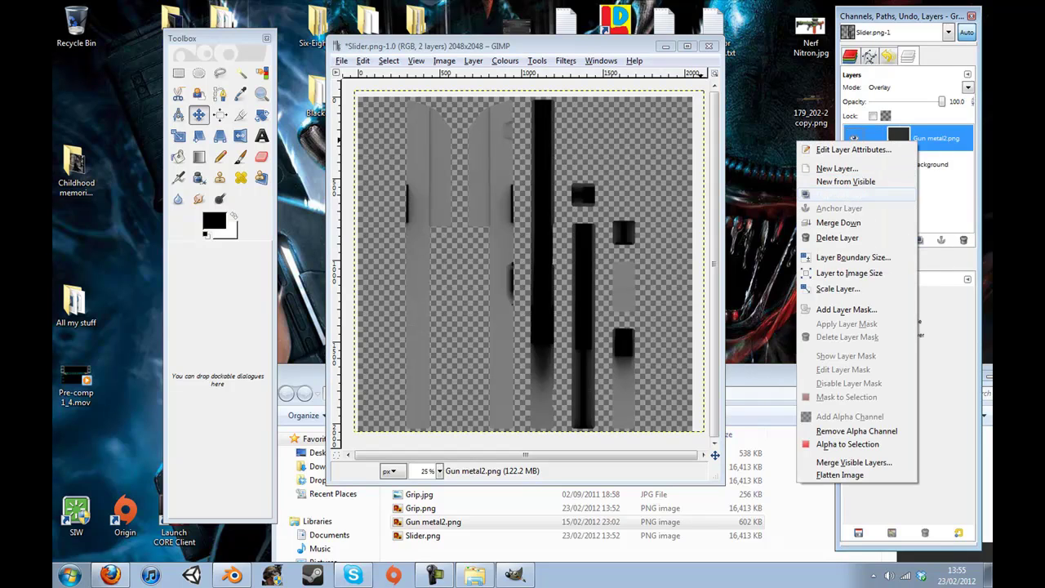
{"action": "left_click", "coordinate": [849, 197]}
{"action": "right_click", "coordinate": [932, 137]}
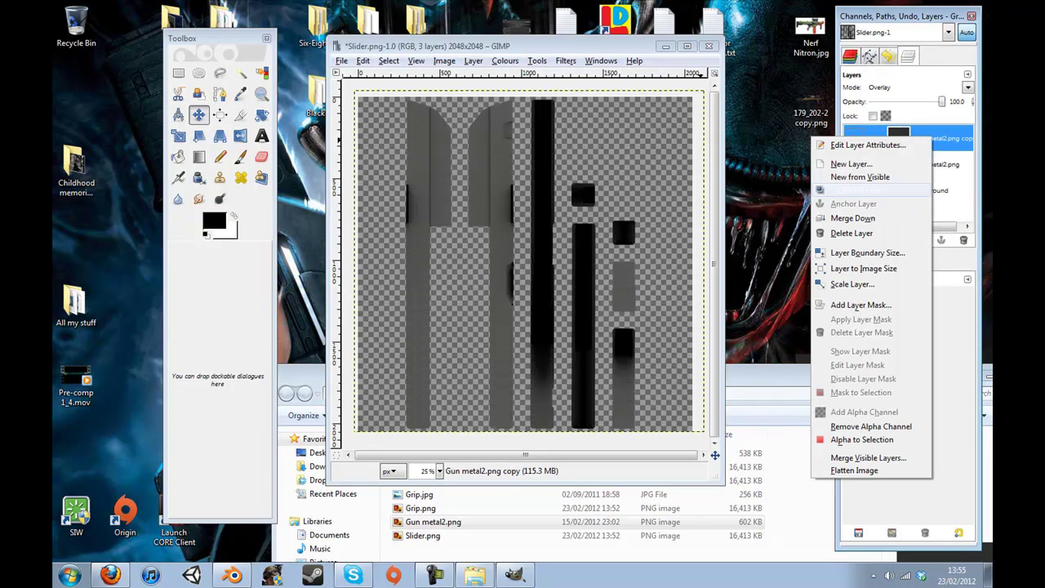
{"action": "left_click", "coordinate": [906, 191]}
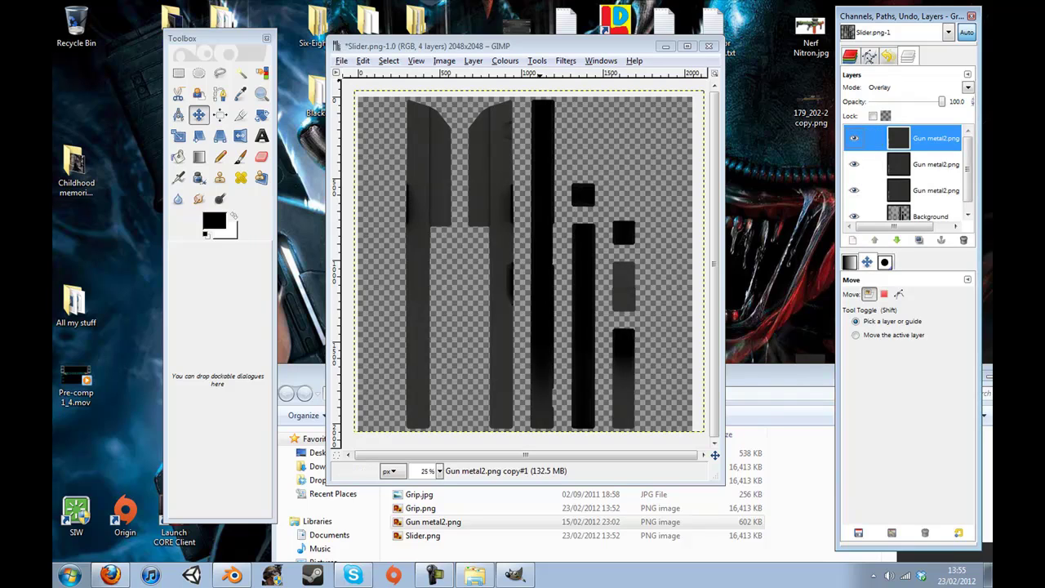
Adjust the top Gun metal2.png layer's levels, setting the input black point to 19 and gamma to 2.05.
{"action": "left_click", "coordinate": [504, 60]}
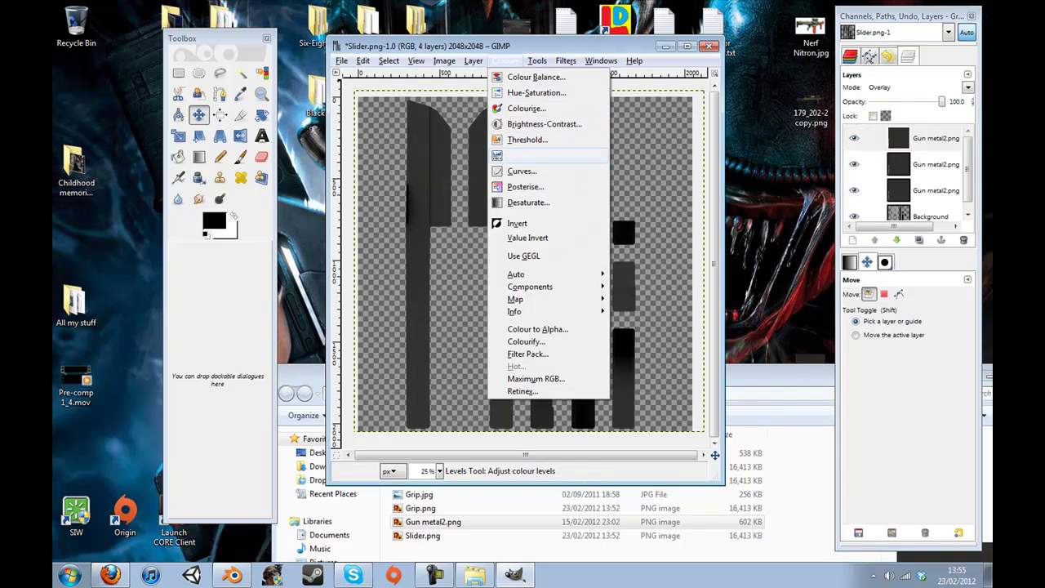
{"action": "left_click", "coordinate": [520, 155]}
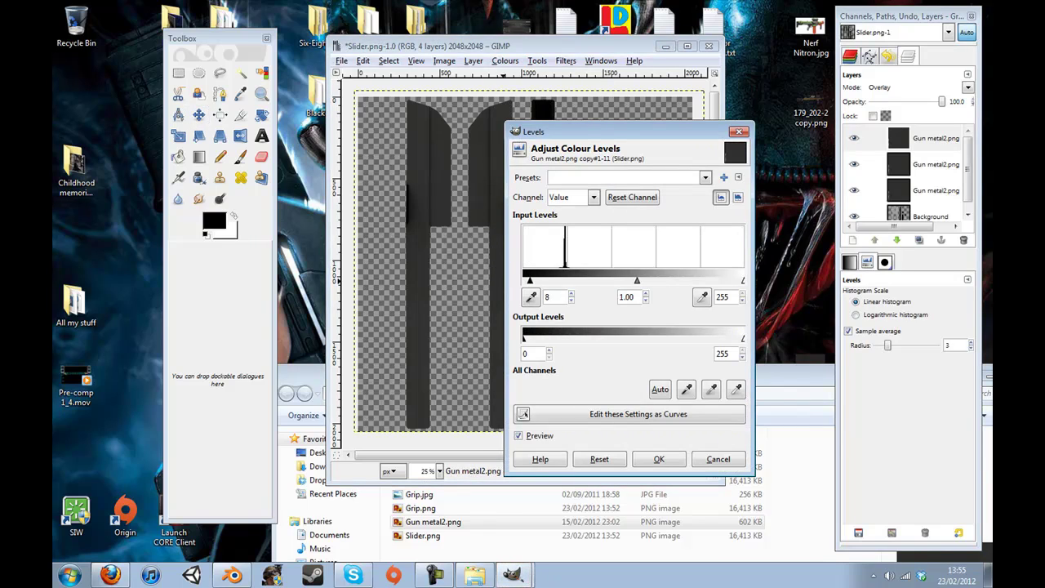
{"action": "left_click_drag", "start_coordinate": [538, 279], "coordinate": [566, 280]}
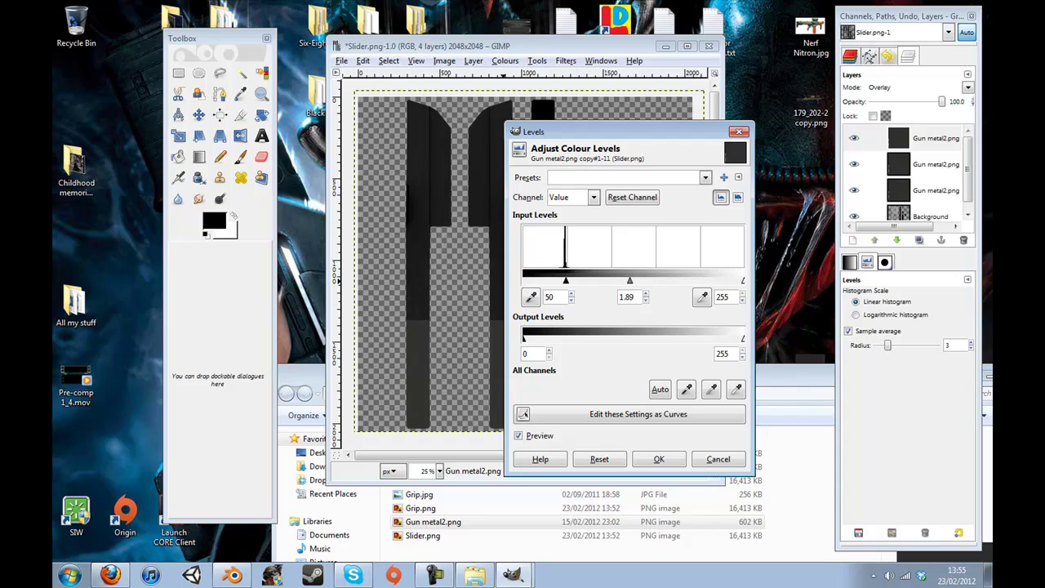
{"action": "left_click_drag", "start_coordinate": [654, 280], "coordinate": [622, 280]}
{"action": "mouse_move", "coordinate": [623, 280]}
{"action": "left_mouse_down"}
{"action": "mouse_move", "coordinate": [570, 280]}
{"action": "mouse_move", "coordinate": [675, 280]}
{"action": "mouse_move", "coordinate": [542, 280]}
{"action": "left_mouse_up"}
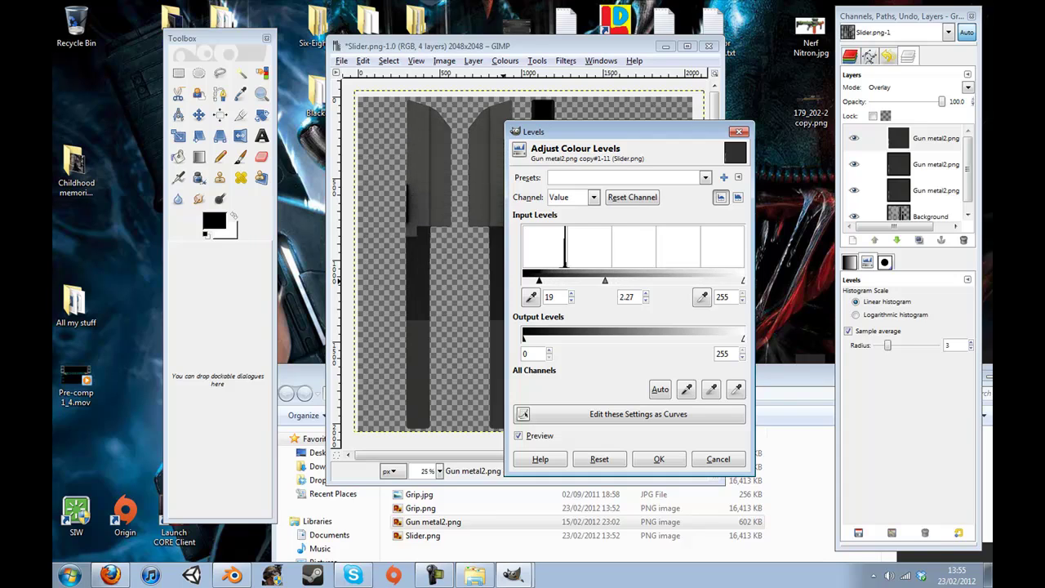
{"action": "mouse_move", "coordinate": [605, 280]}
{"action": "left_mouse_down"}
{"action": "mouse_move", "coordinate": [650, 280]}
{"action": "mouse_move", "coordinate": [596, 280]}
{"action": "mouse_move", "coordinate": [610, 279]}
{"action": "left_mouse_up"}
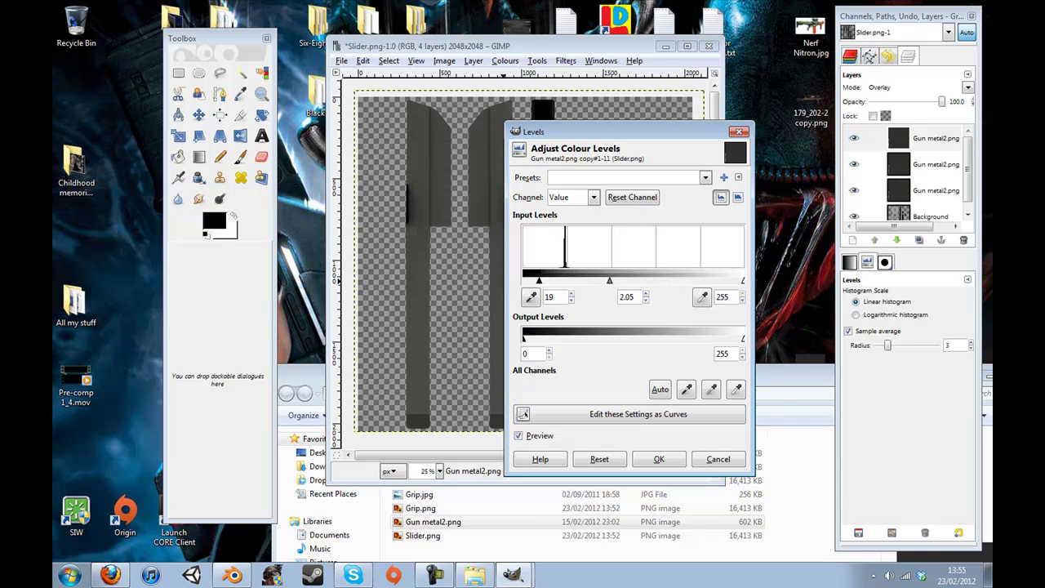
{"action": "left_click", "coordinate": [658, 458]}
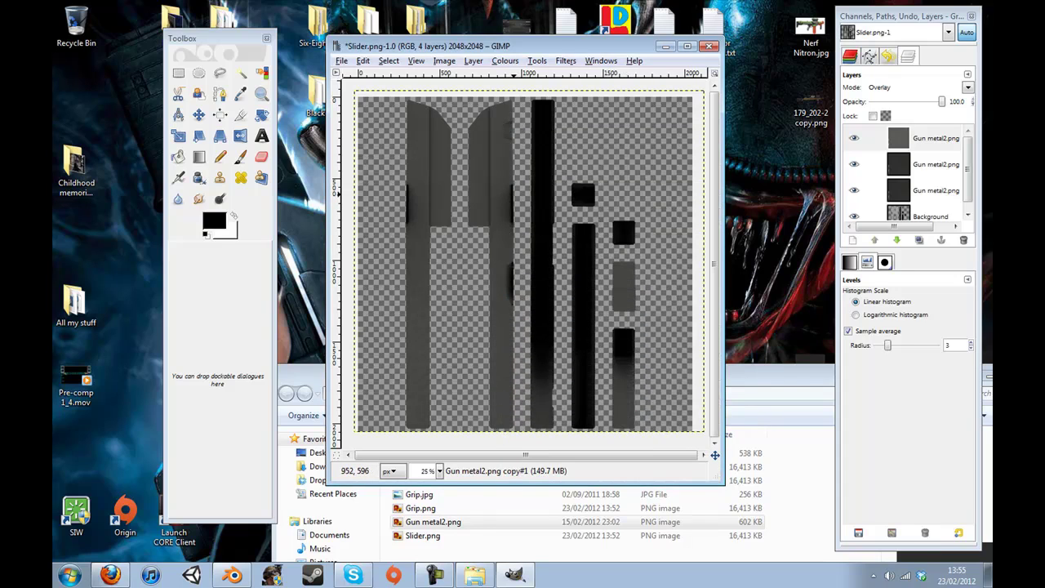
Brighten the top Gun metal2.png layer further with a second Levels adjustment, setting gamma to 1.75.
{"action": "scroll", "coordinate": [604, 209], "scroll_direction": "up", "scroll_amount": 2, "text": "ctrl"}
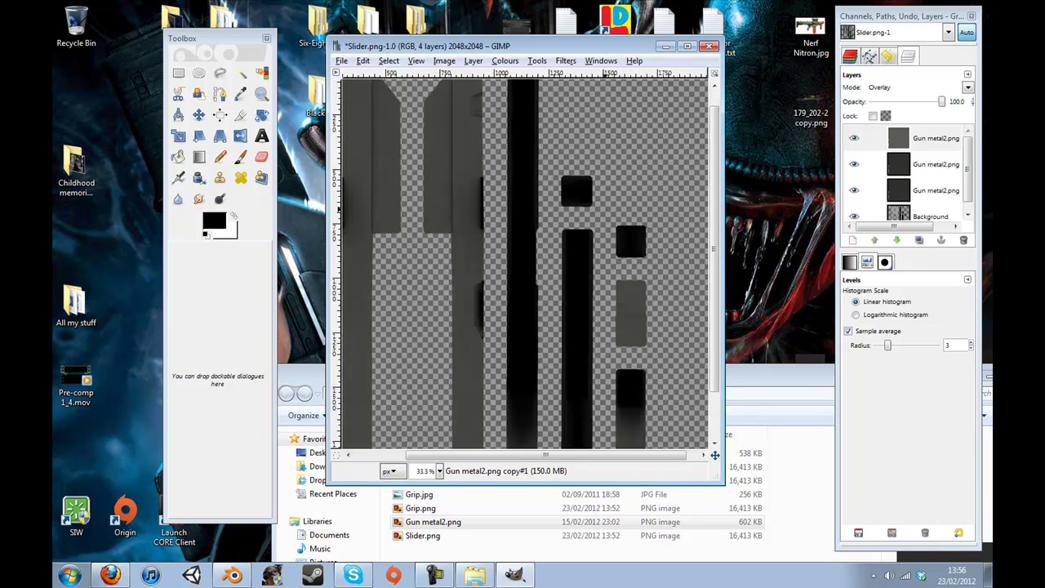
{"action": "scroll", "coordinate": [604, 209], "scroll_direction": "down", "scroll_amount": 3, "text": "ctrl"}
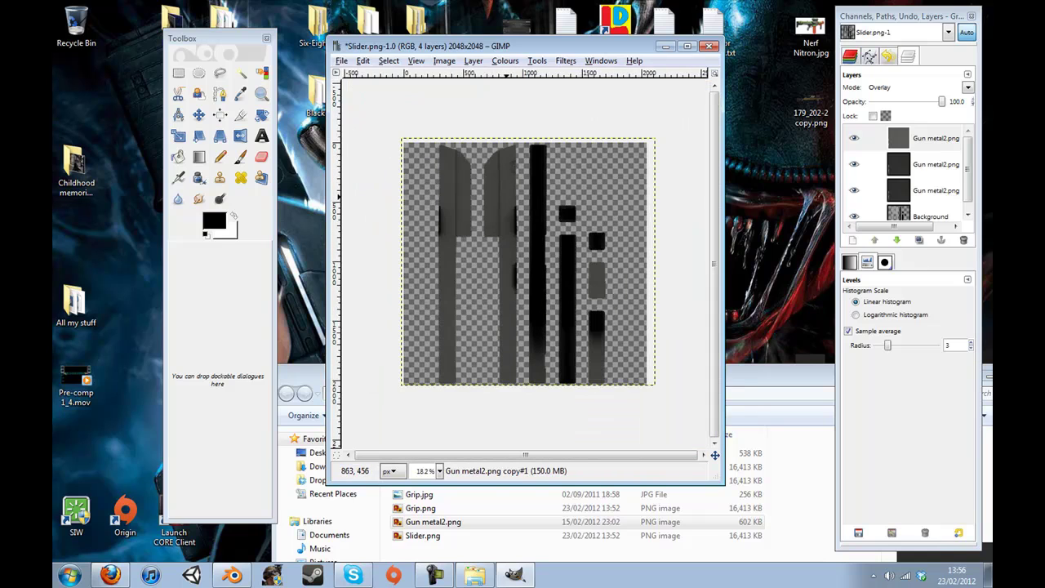
{"action": "scroll", "coordinate": [534, 210], "scroll_direction": "up", "scroll_amount": 2, "text": "ctrl"}
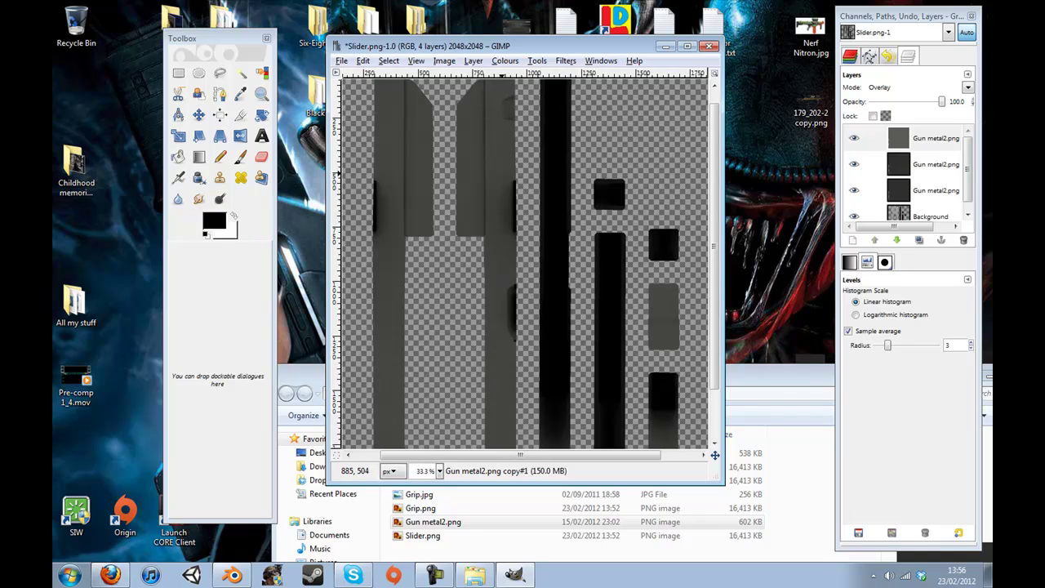
{"action": "scroll", "coordinate": [548, 201], "scroll_direction": "down", "scroll_amount": 1, "text": "ctrl"}
{"action": "left_click", "coordinate": [504, 60]}
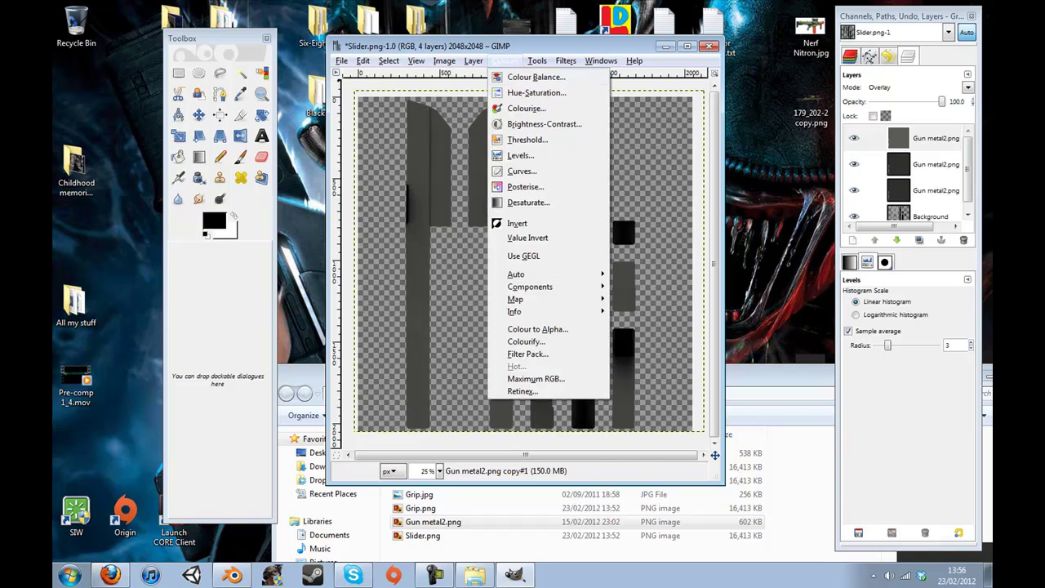
{"action": "left_click", "coordinate": [530, 158]}
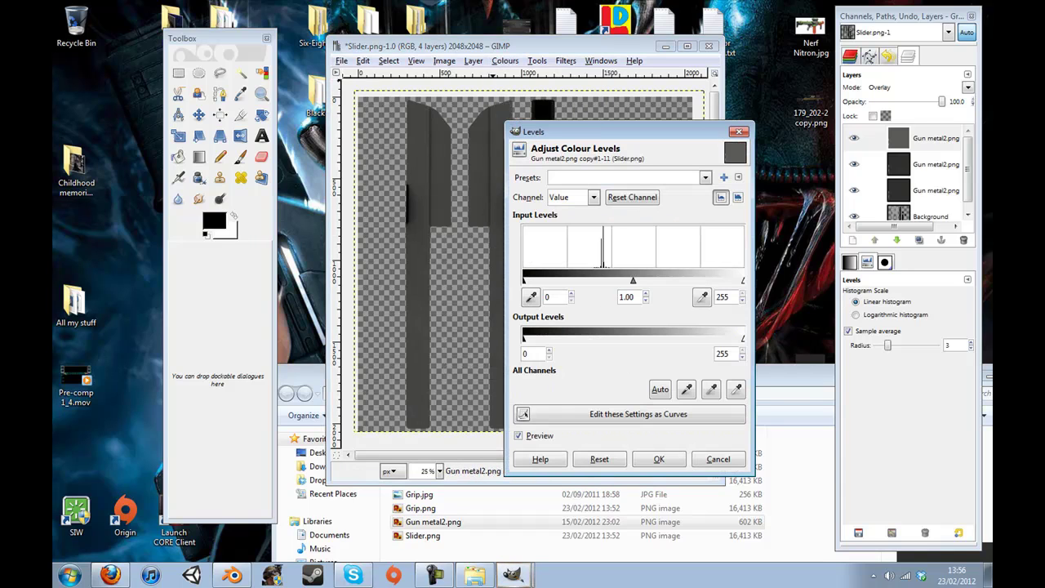
{"action": "left_click_drag", "start_coordinate": [644, 280], "coordinate": [605, 280]}
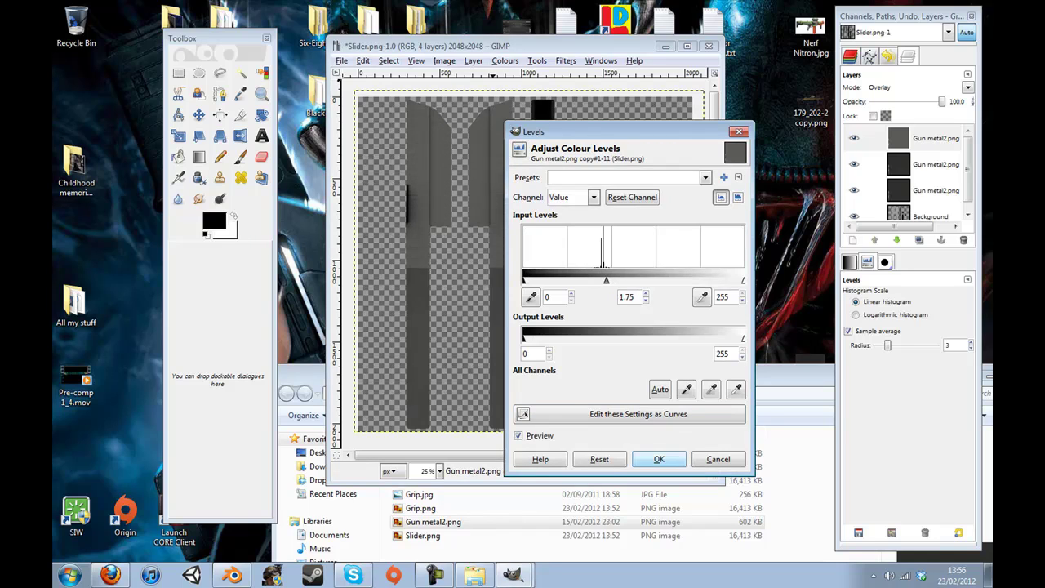
{"action": "left_click", "coordinate": [659, 458]}
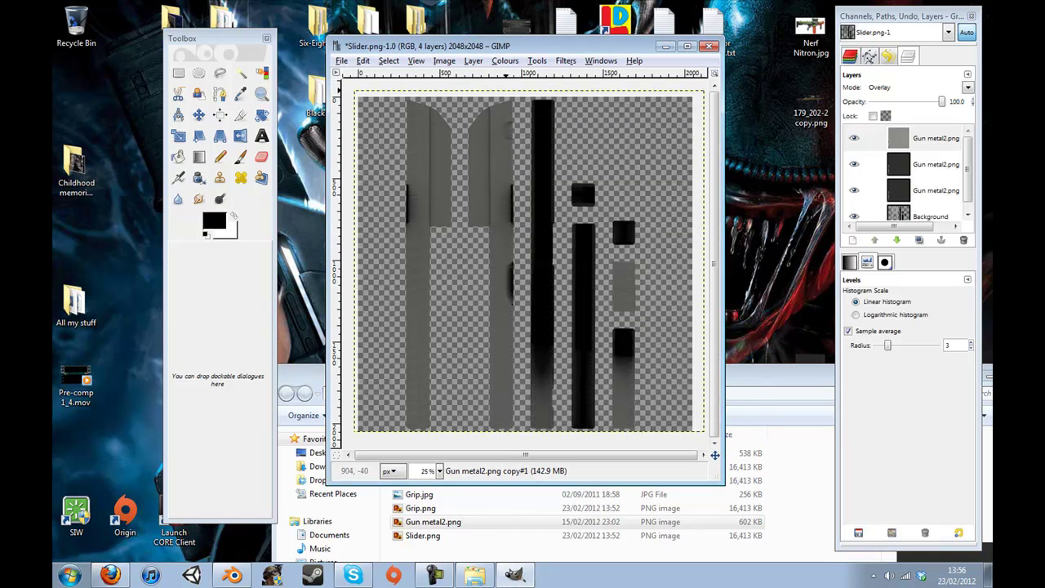
Save the image under the new name Slider_Texture.png in the Berretta 87 Target Folder, merging visible layers and keeping the default PNG options.
{"action": "left_click", "coordinate": [341, 61]}
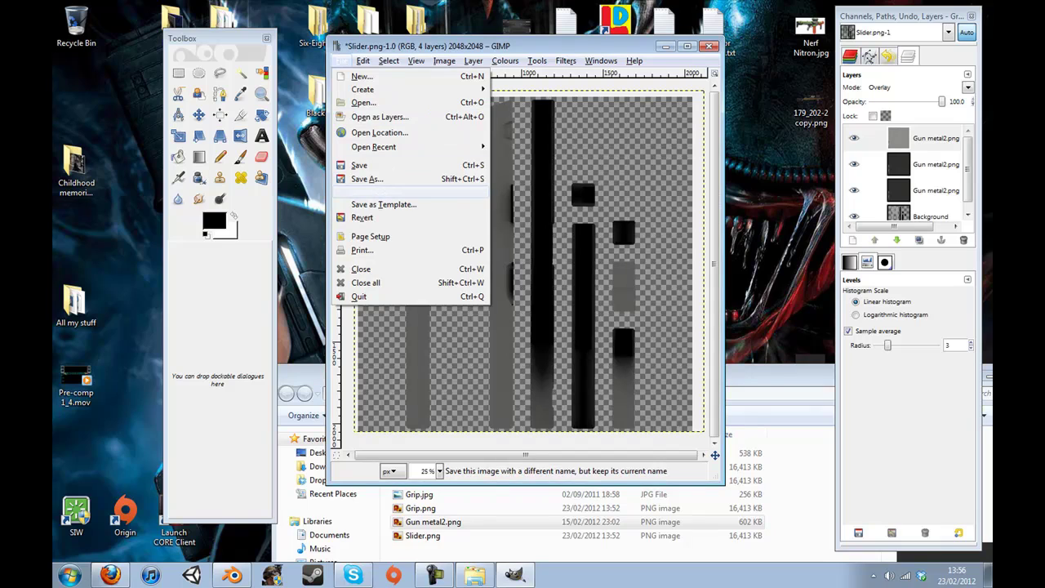
{"action": "left_click", "coordinate": [366, 179]}
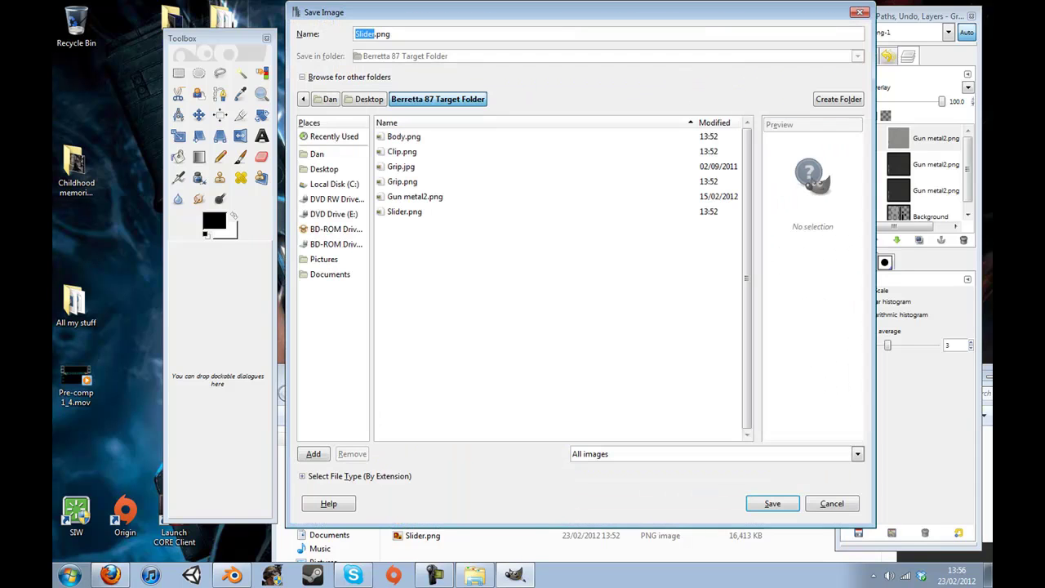
{"action": "key", "text": "Right"}
{"action": "type", "text": "_TE"}
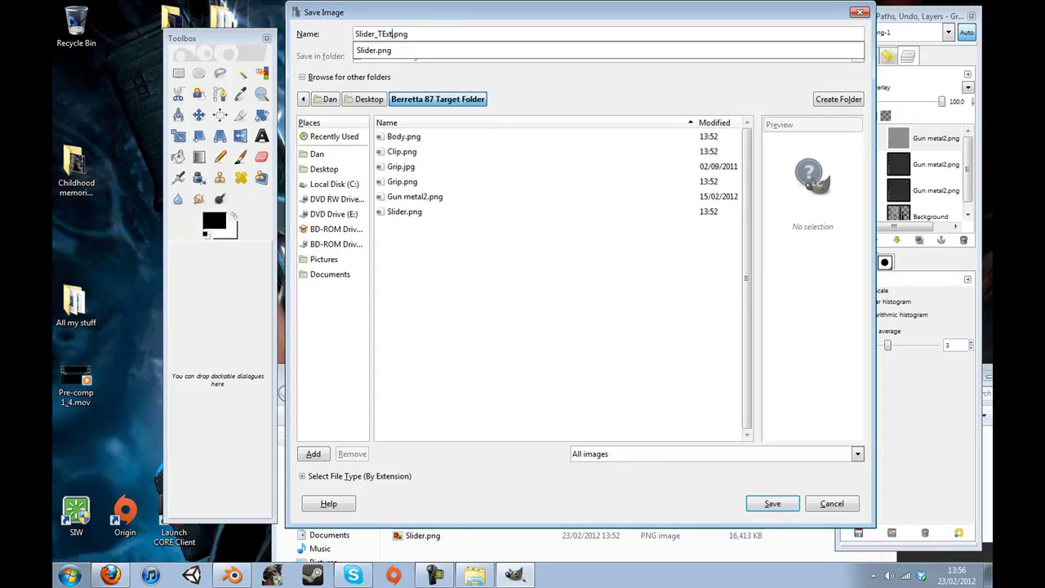
{"action": "key", "text": "BackSpace"}
{"action": "key", "text": "BackSpace"}
{"action": "key", "text": "BackSpace"}
{"action": "key", "text": "BackSpace"}
{"action": "type", "text": "exture"}
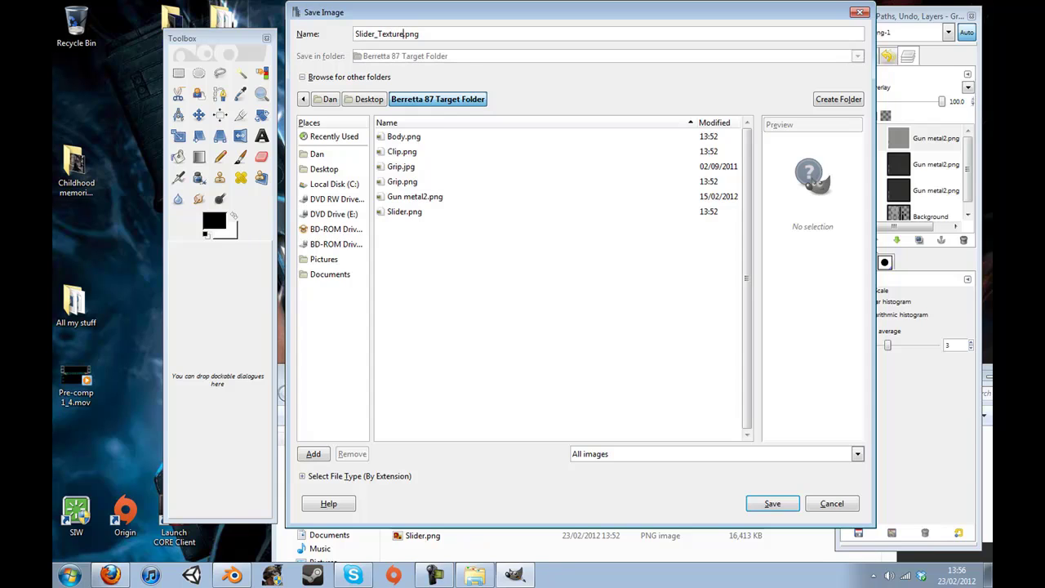
{"action": "key", "text": "Return"}
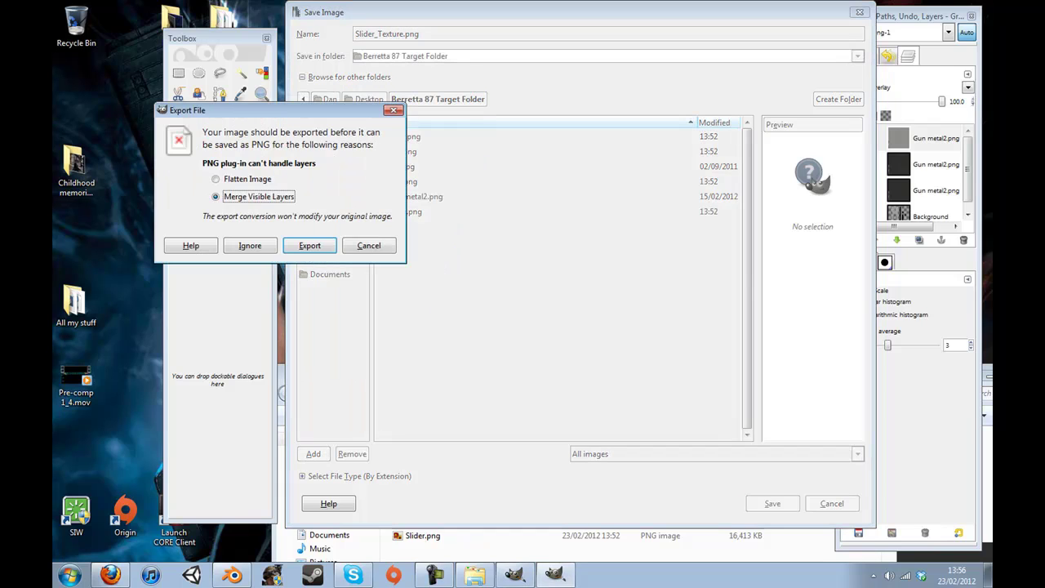
{"action": "key", "text": "Return"}
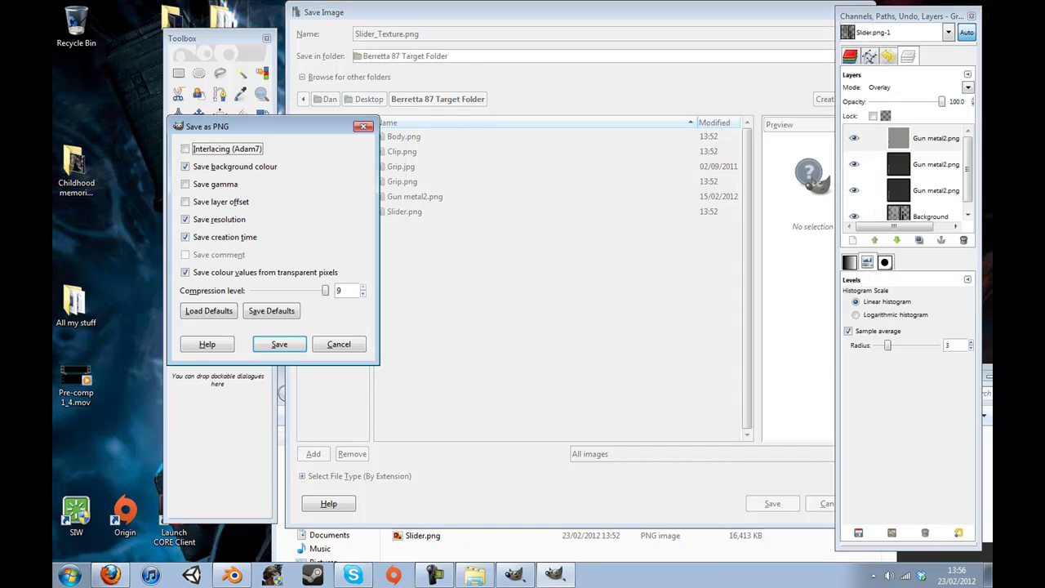
{"action": "key", "text": "Return"}
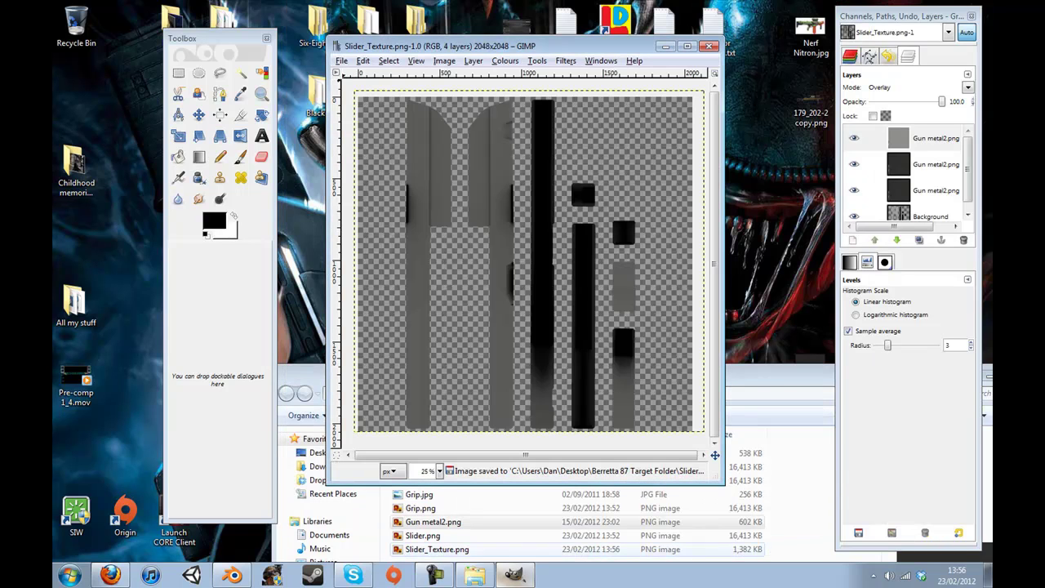
Switch to Blender, select the pistol's slider object and replace its Slider image with Slider_Texture.png.
{"action": "left_click", "coordinate": [231, 575]}
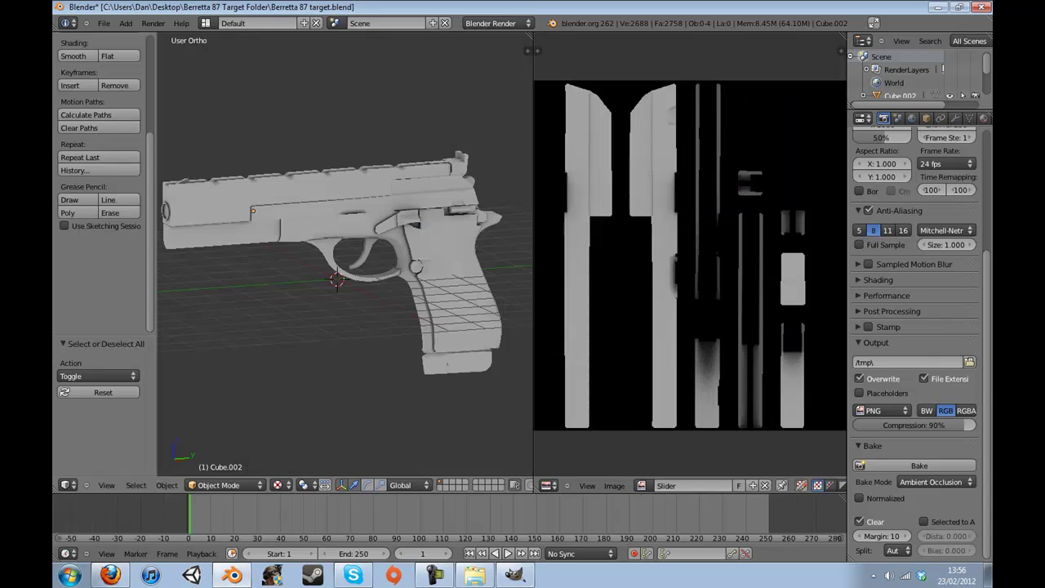
{"action": "right_click", "coordinate": [384, 204]}
{"action": "scroll", "coordinate": [345, 253], "scroll_direction": "up", "scroll_amount": 2}
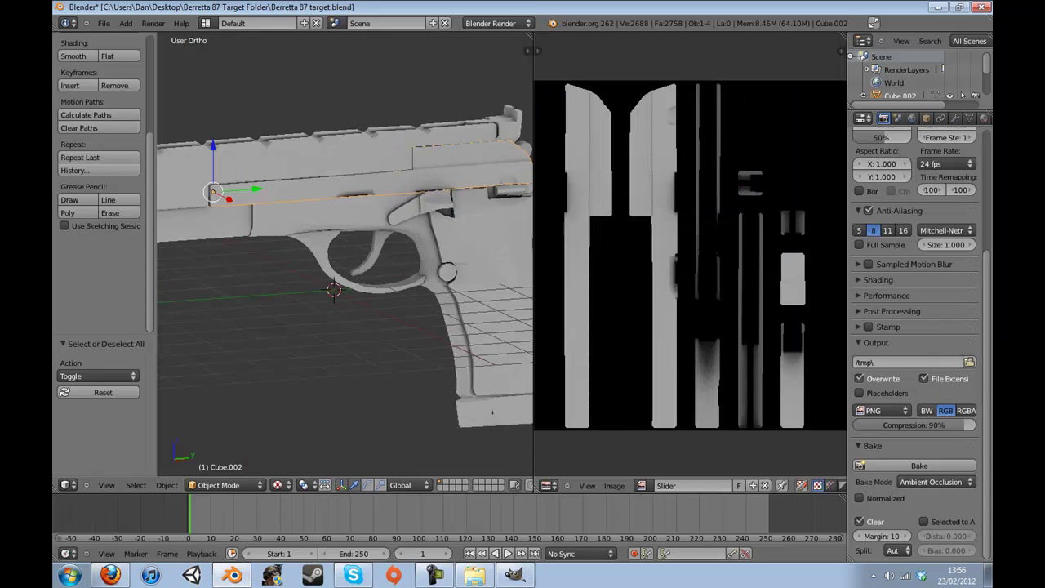
{"action": "left_click", "coordinate": [614, 485]}
{"action": "left_click", "coordinate": [637, 448]}
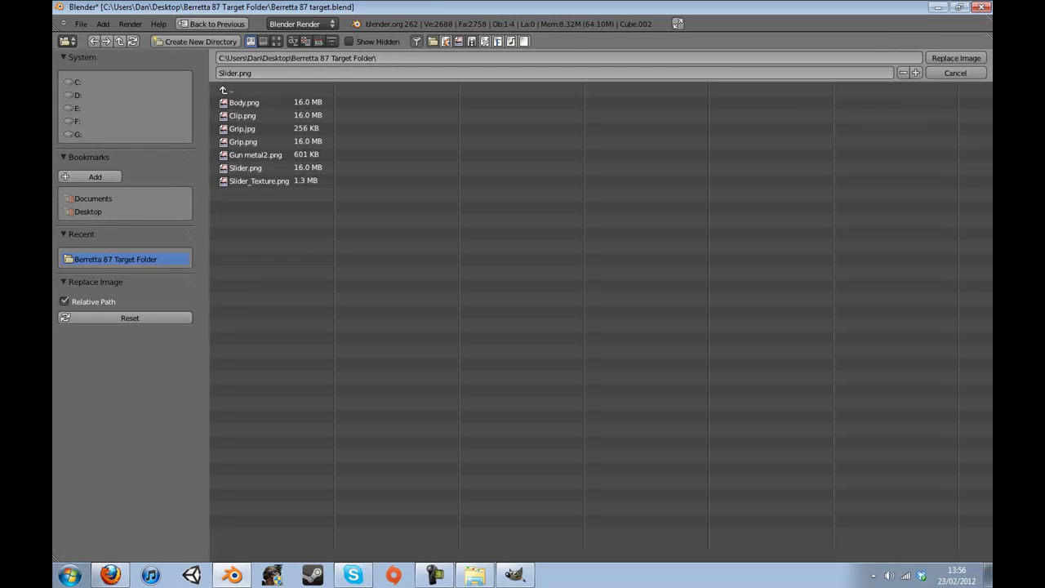
{"action": "left_click", "coordinate": [259, 180]}
{"action": "left_click", "coordinate": [956, 58]}
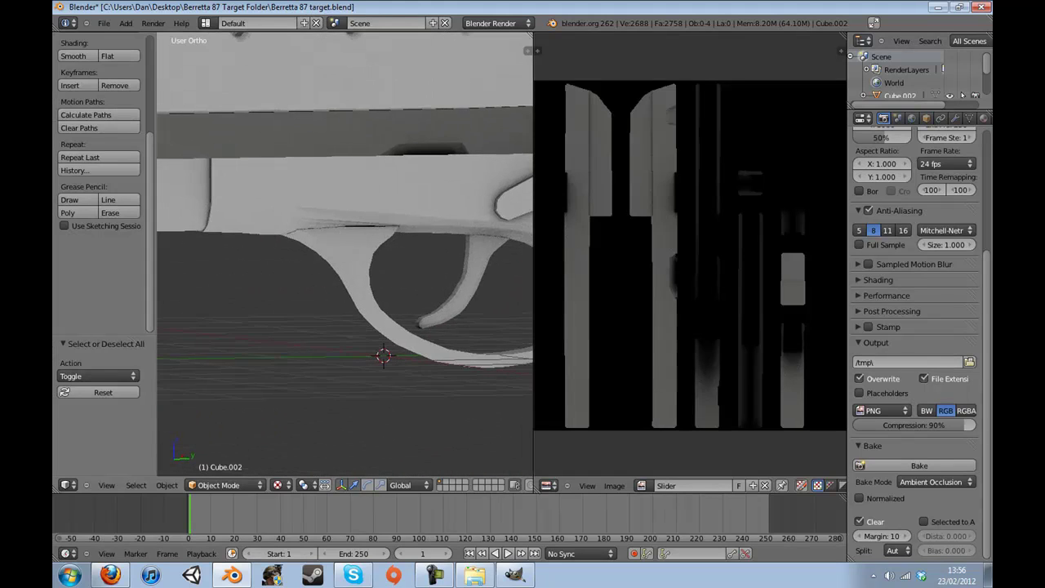
{"action": "scroll", "coordinate": [346, 254], "scroll_direction": "down", "scroll_amount": 3}
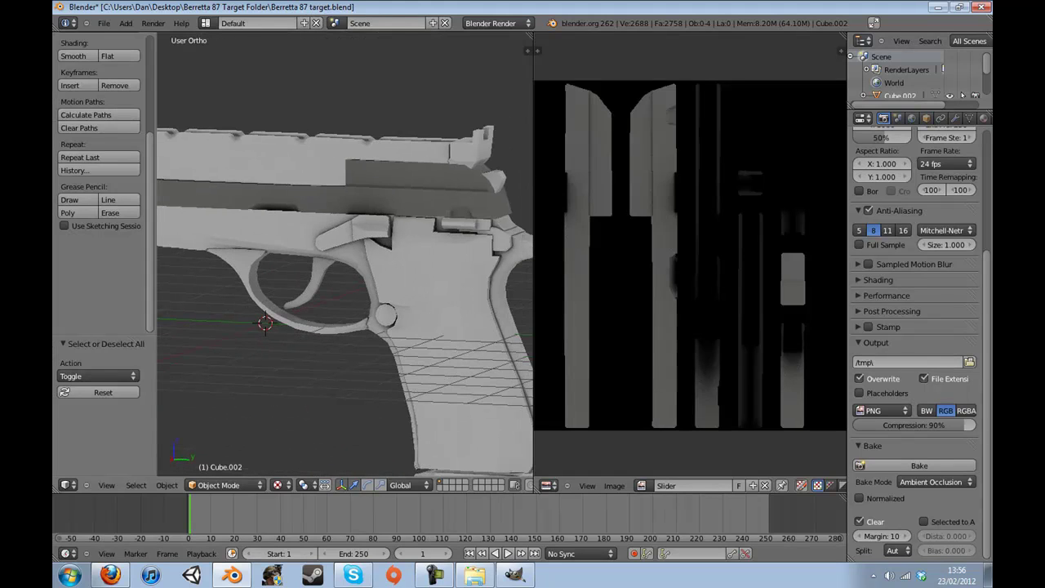
{"action": "scroll", "coordinate": [345, 253], "scroll_direction": "down", "scroll_amount": 2}
{"action": "mouse_move", "coordinate": [440, 261]}
{"action": "middle_mouse_down"}
{"action": "mouse_move", "coordinate": [237, 248]}
{"action": "mouse_move", "coordinate": [298, 281]}
{"action": "mouse_move", "coordinate": [453, 262]}
{"action": "middle_mouse_up"}
{"action": "scroll", "coordinate": [346, 254], "scroll_direction": "down", "scroll_amount": 3}
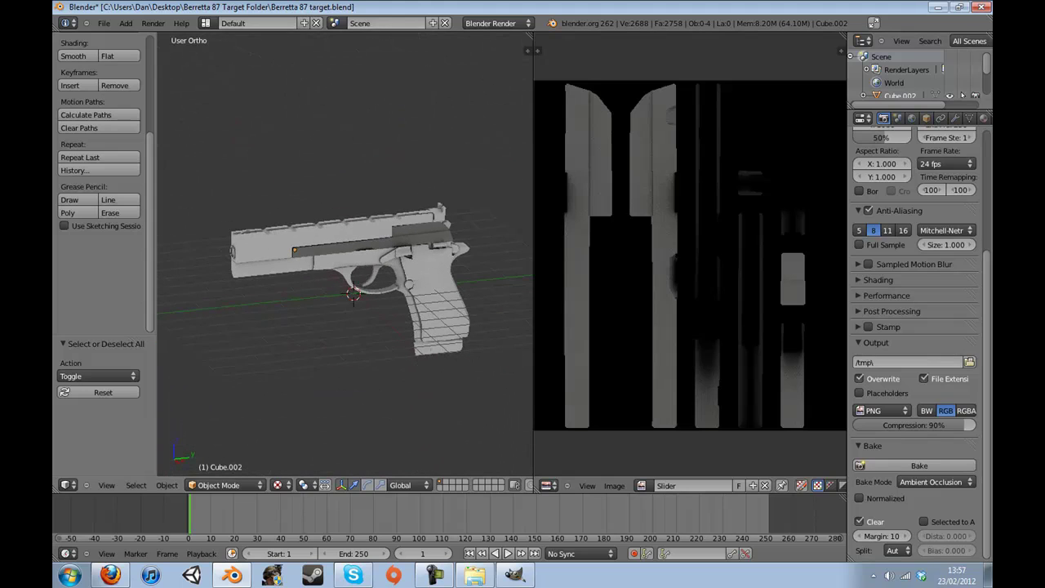
{"action": "scroll", "coordinate": [346, 254], "scroll_direction": "up", "scroll_amount": 4}
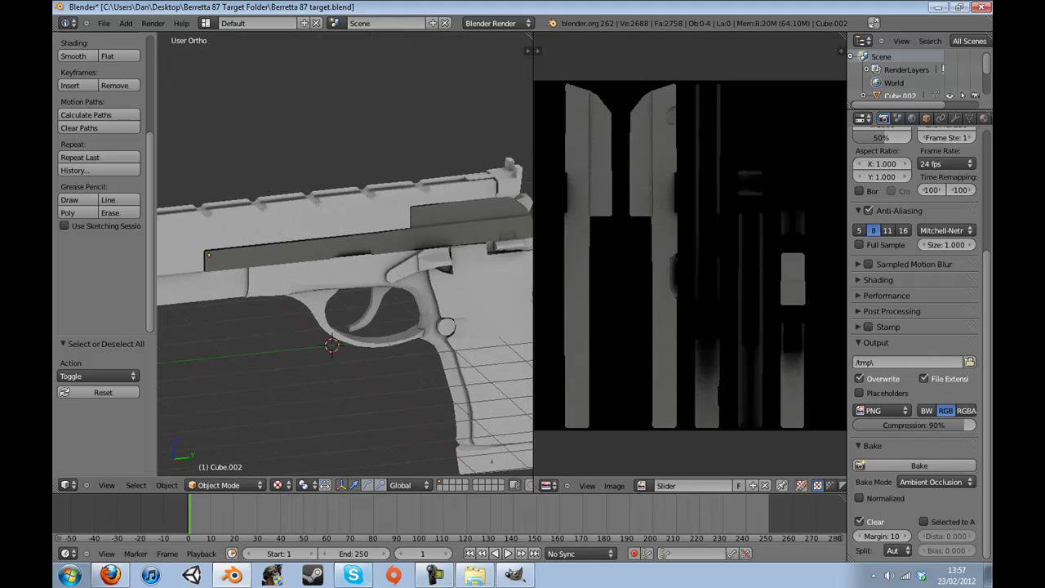
{"action": "left_click", "coordinate": [440, 581]}
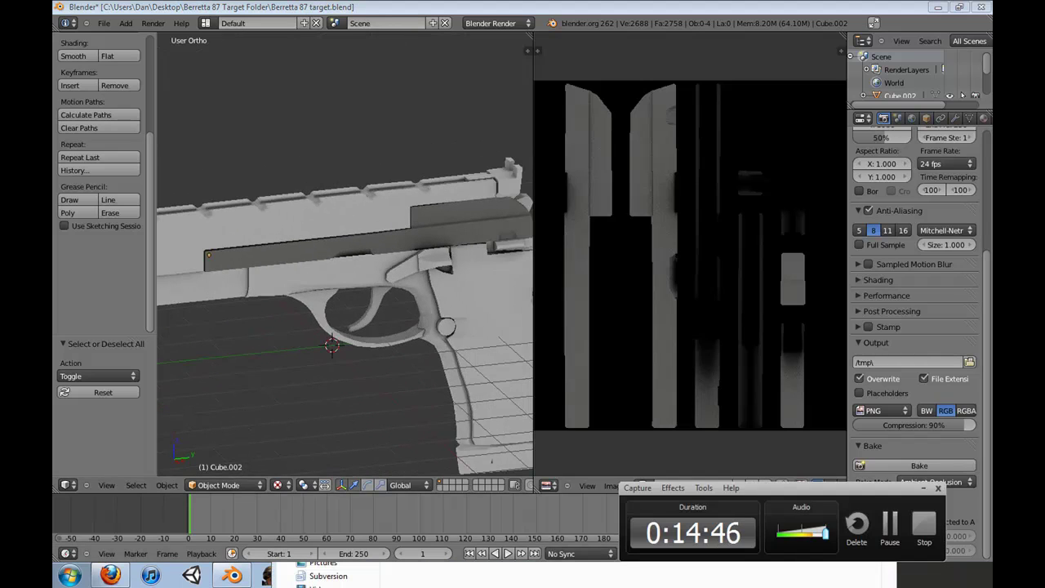